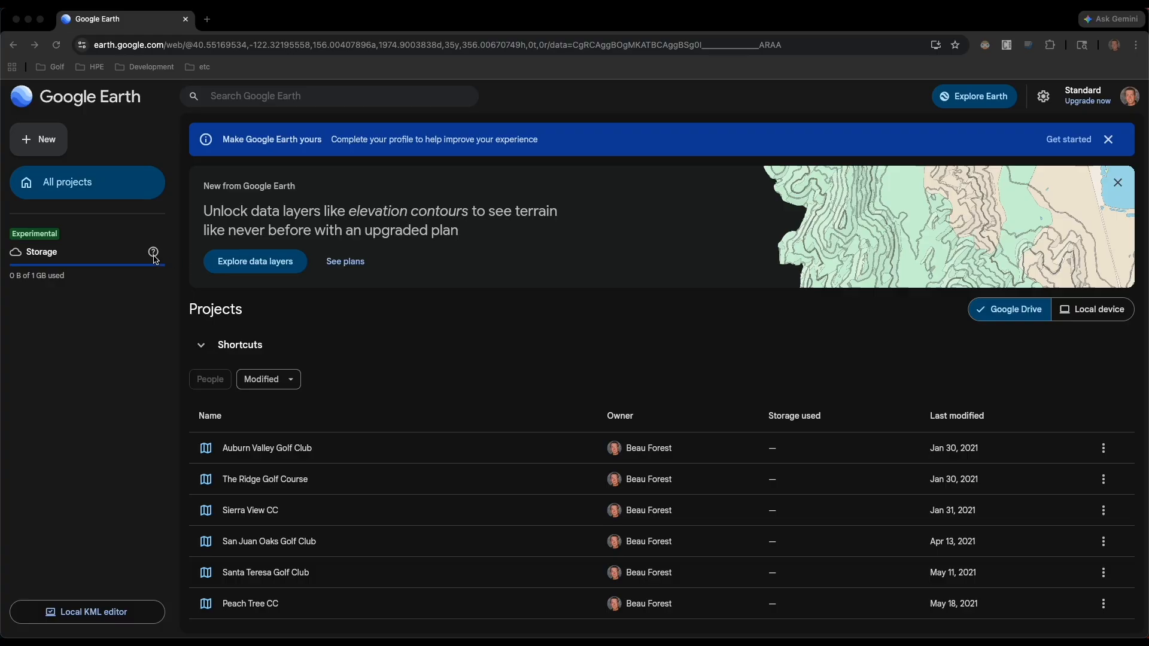
- Look through the list of existing golf course projects stored in Google Drive
scroll(334, 479, "down", 1)
scroll(334, 479, "down", 5)
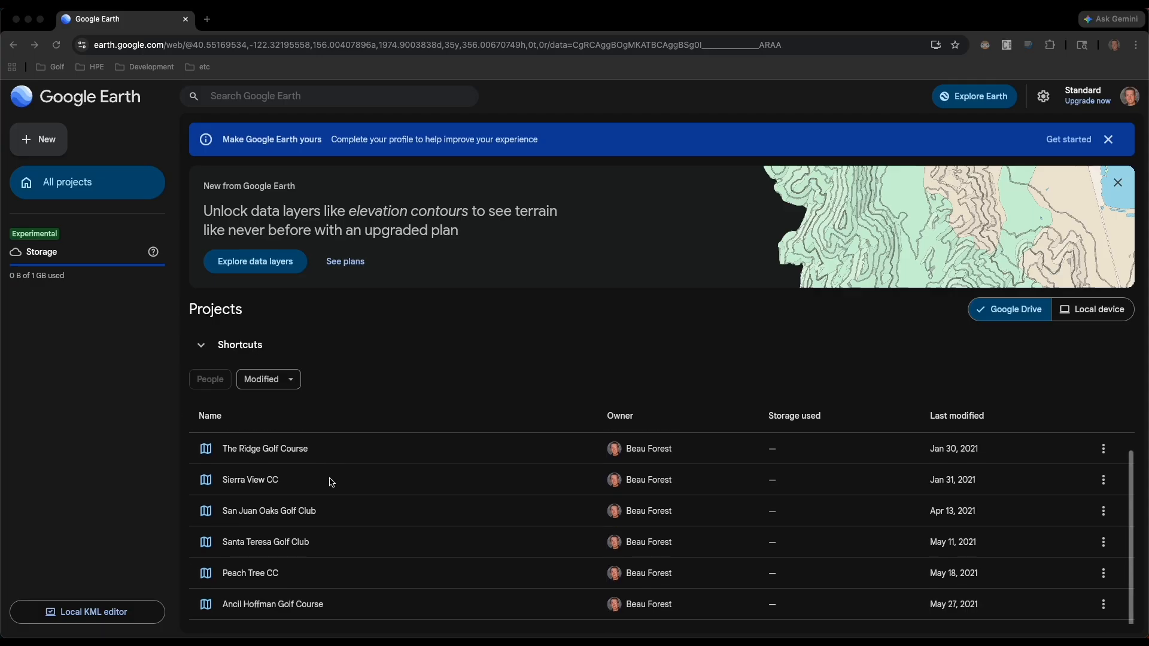
scroll(332, 482, "down", 8)
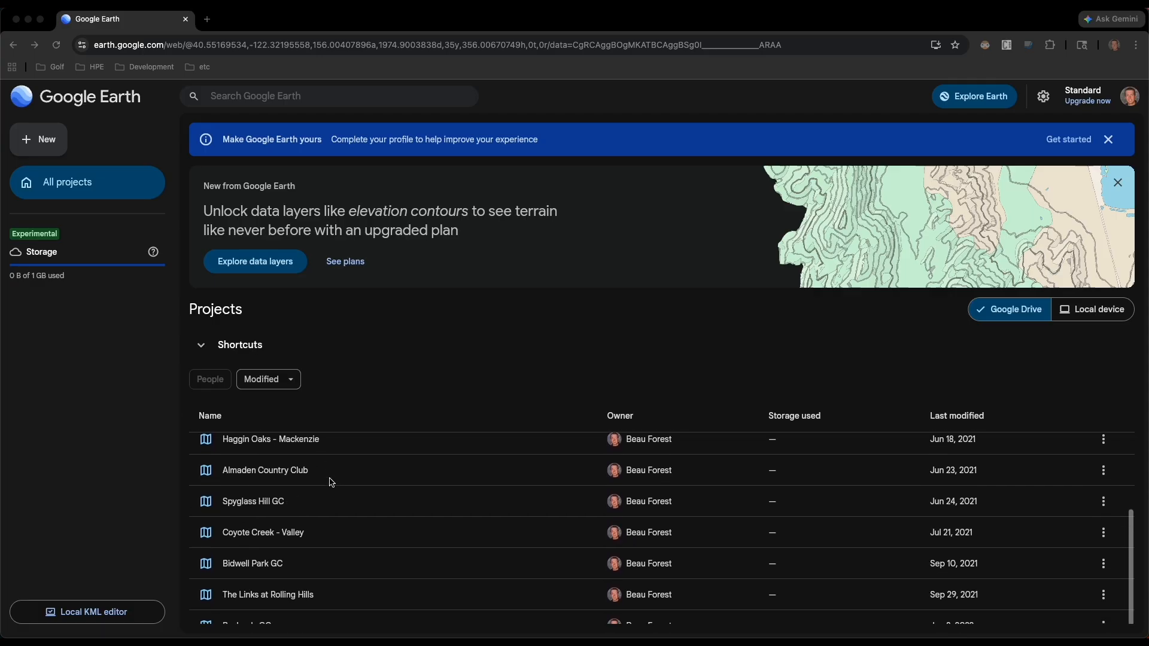
scroll(332, 483, "down", 5)
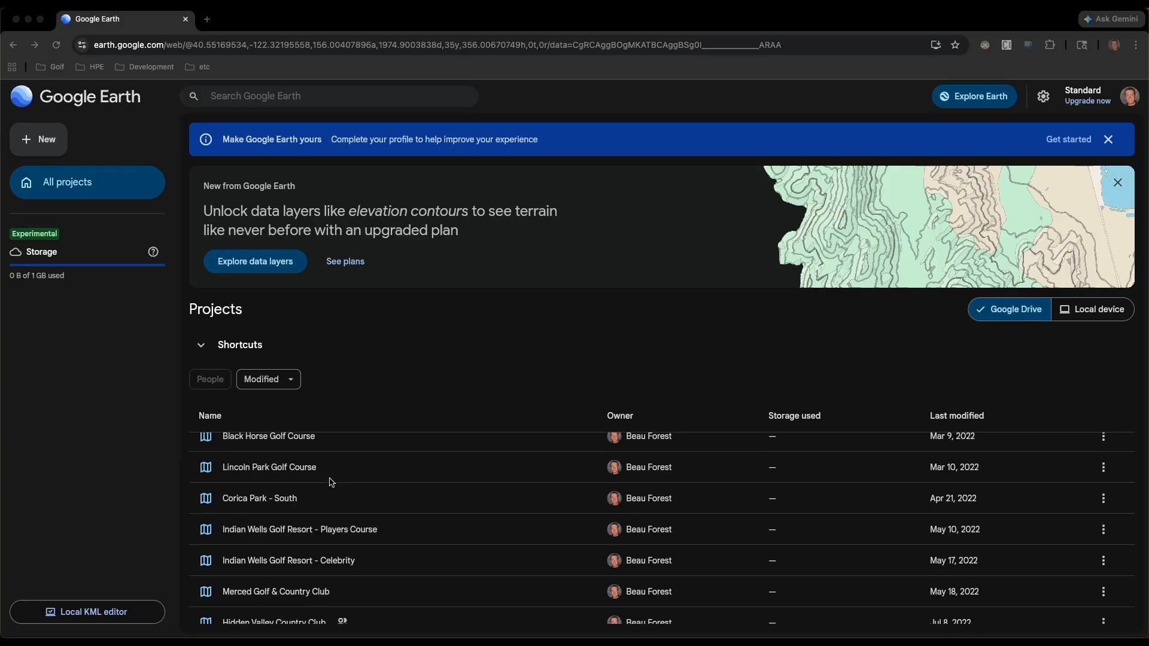
scroll(333, 482, "up", 20)
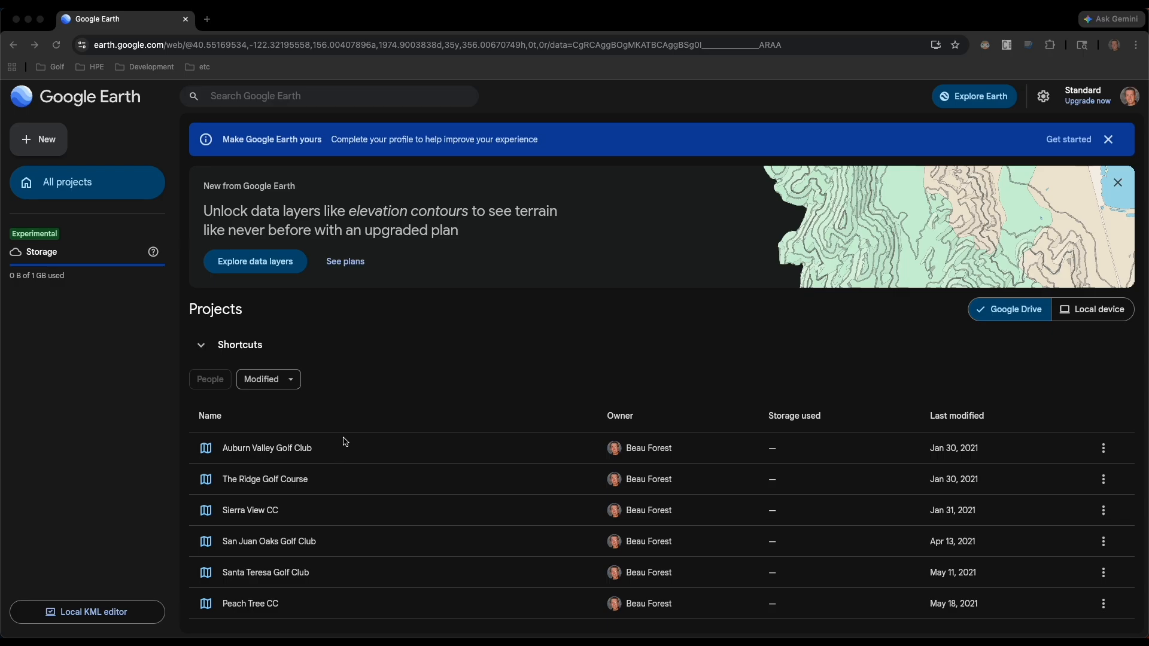
- Create a new map project
left_click(44, 142)
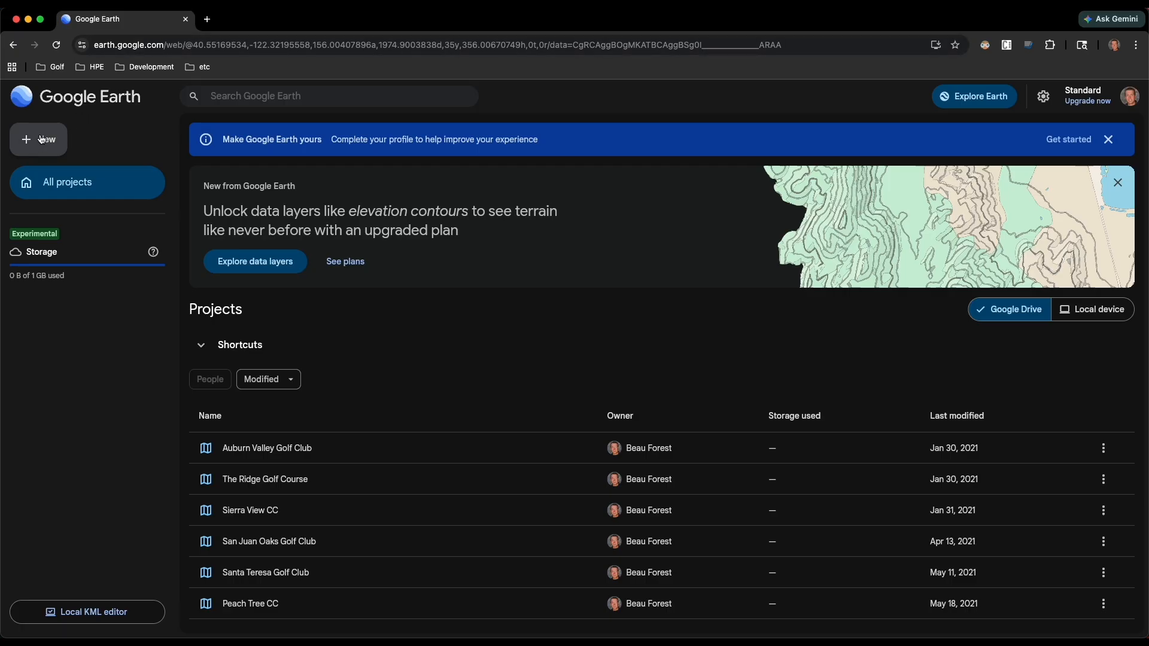
left_click(37, 149)
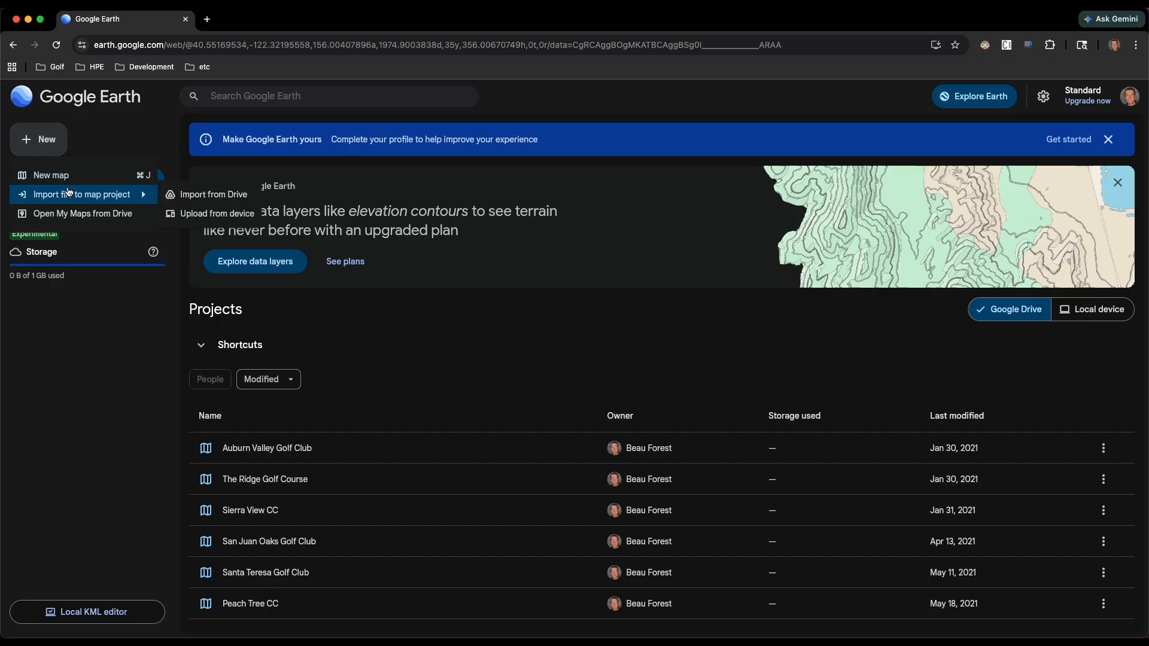
left_click(55, 179)
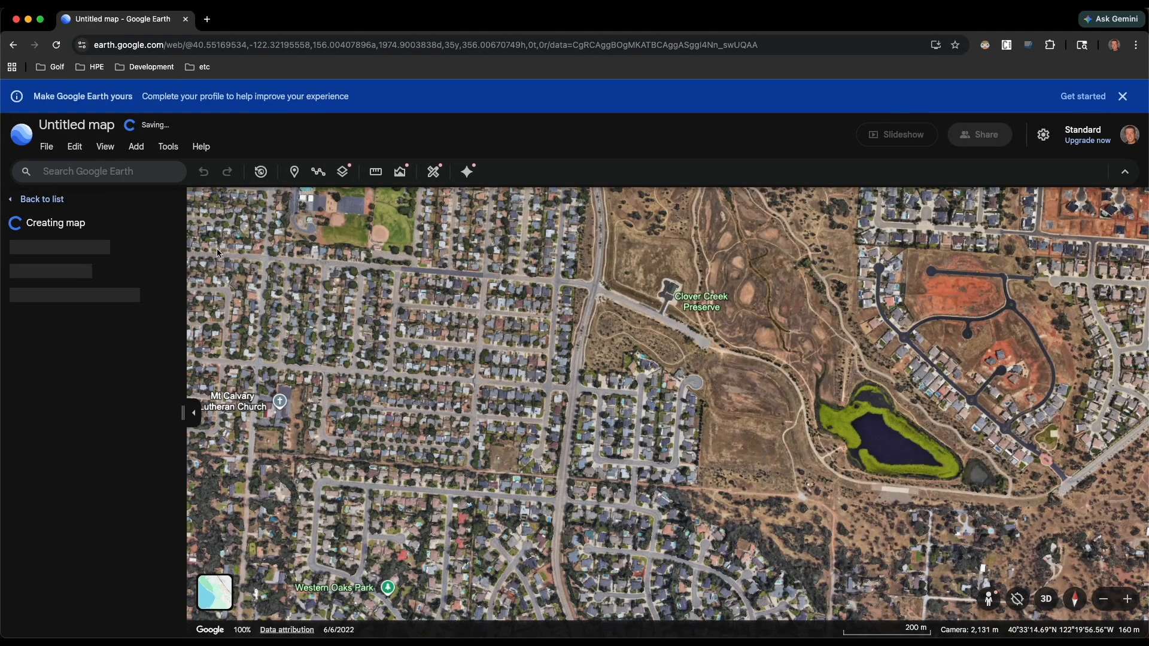
- Search for "riverview golf and coun" and go to the suggested Riverview Golf & Country Club in Redding, CA
scroll(523, 337, "down", 5)
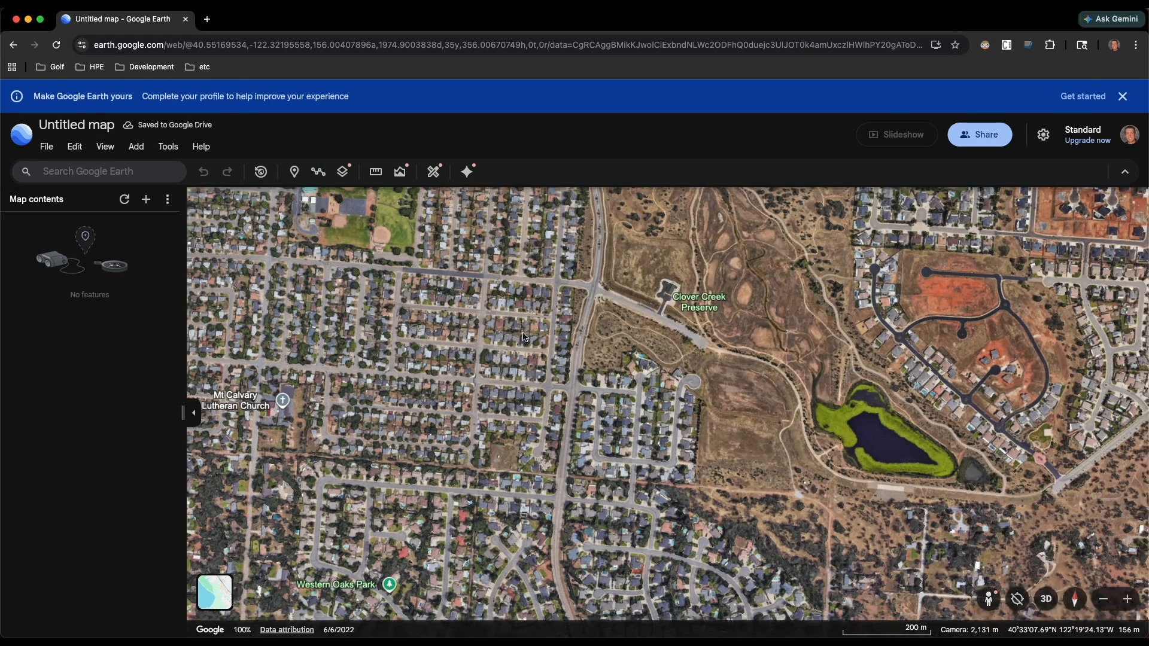
scroll(522, 337, "down", 10)
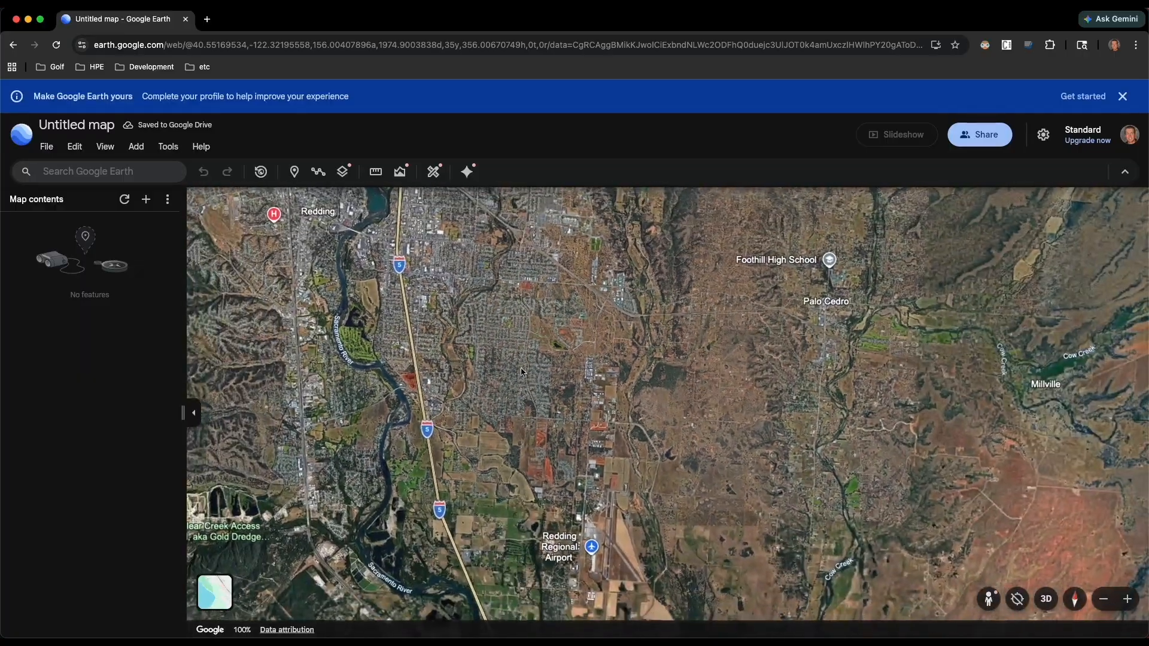
scroll(534, 413, "down", 2)
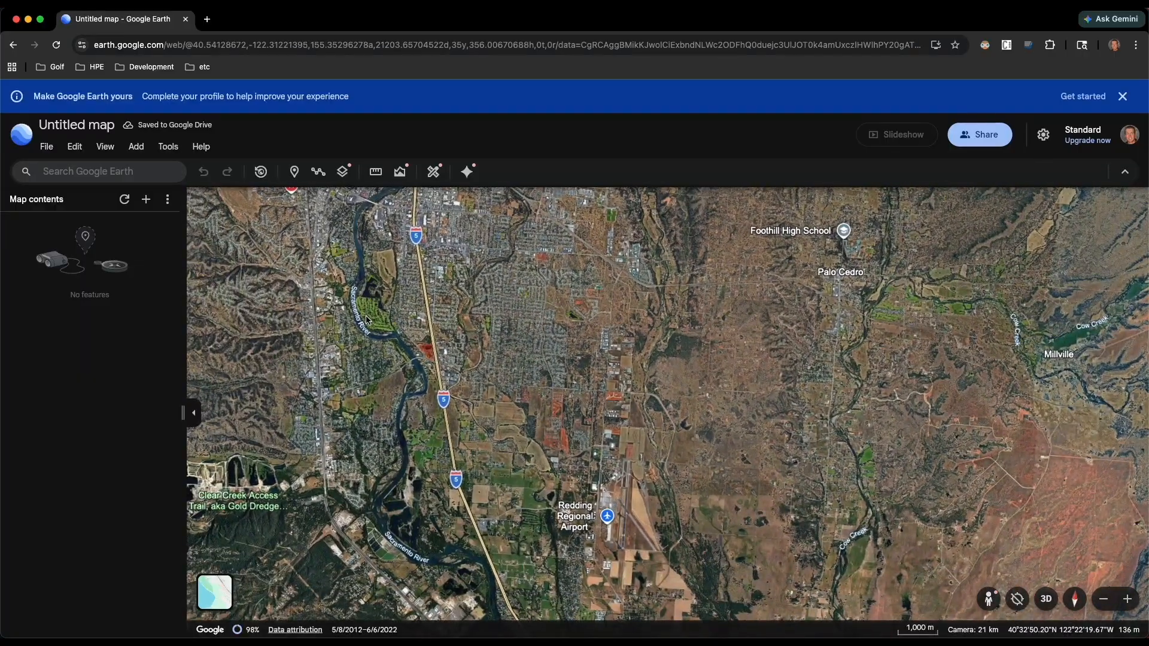
scroll(383, 329, "up", 5)
scroll(457, 375, "up", 5)
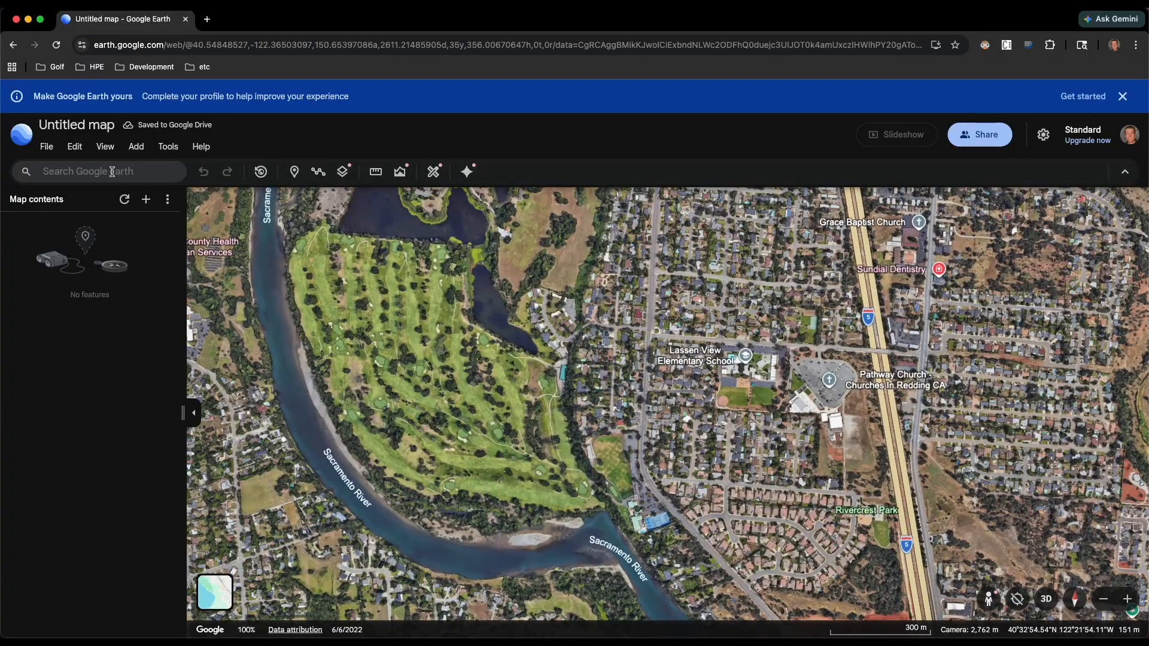
left_click(127, 178)
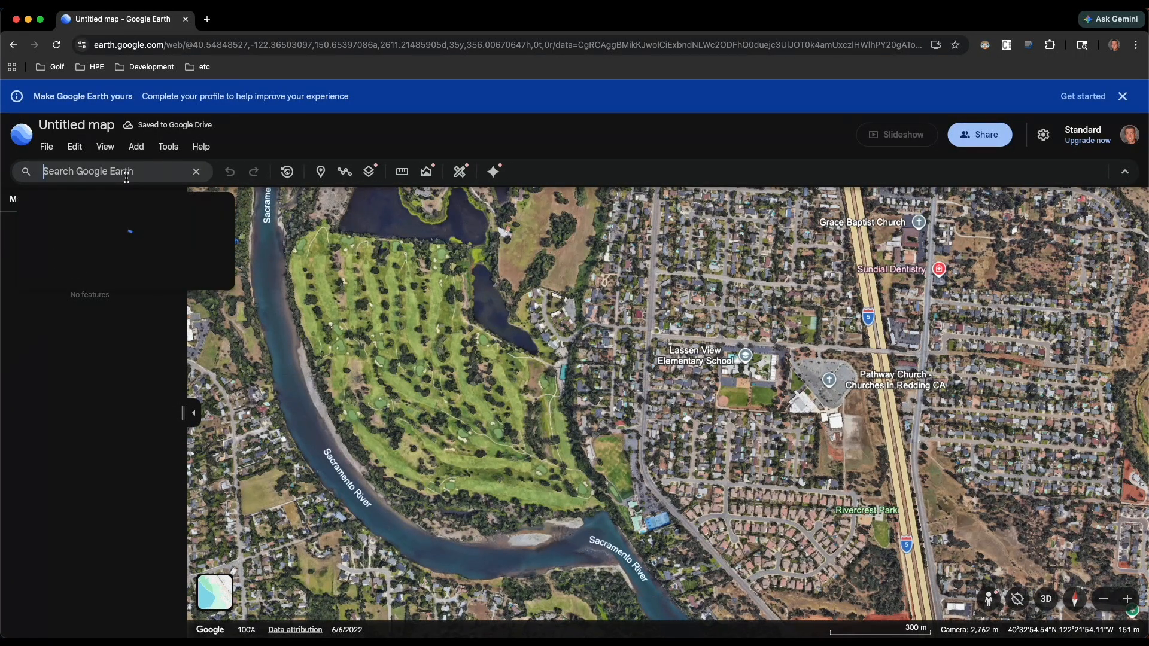
type("riv")
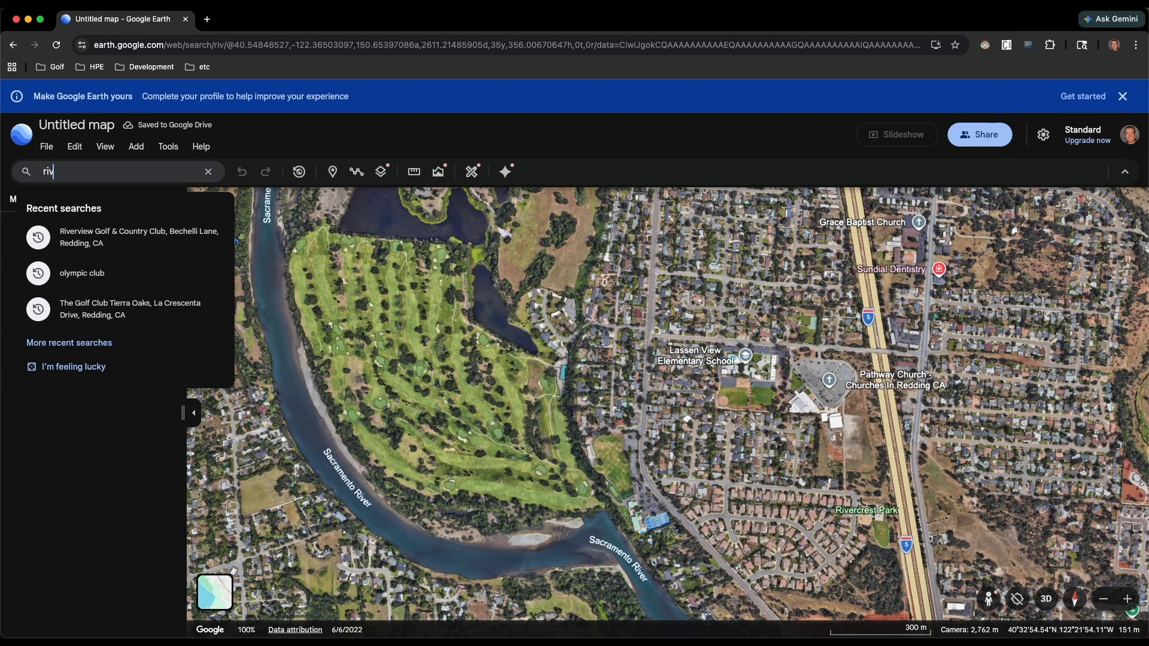
type("erview golf cou")
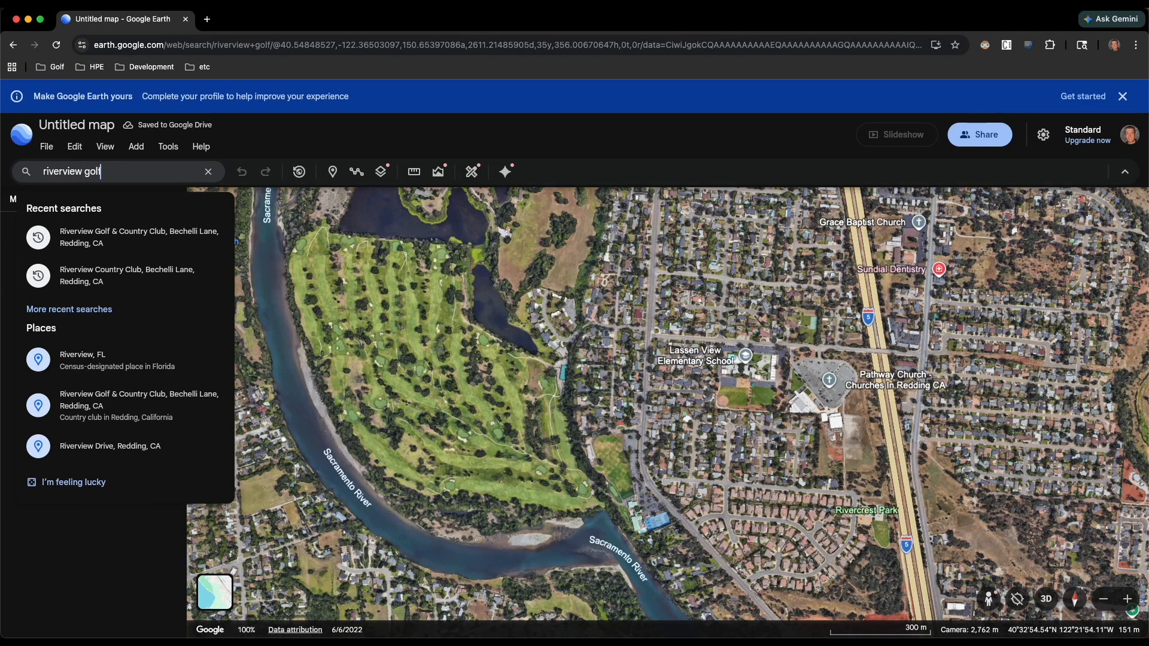
key("BackSpace")
key("BackSpace")
key("BackSpace")
type("and coun")
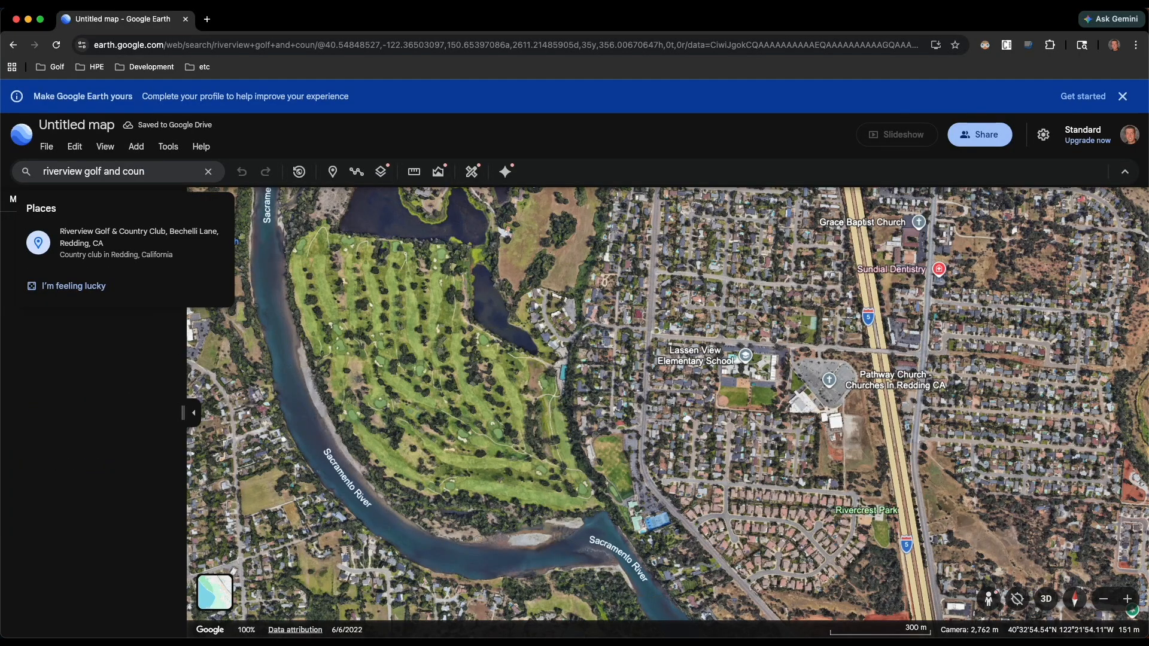
left_click(139, 247)
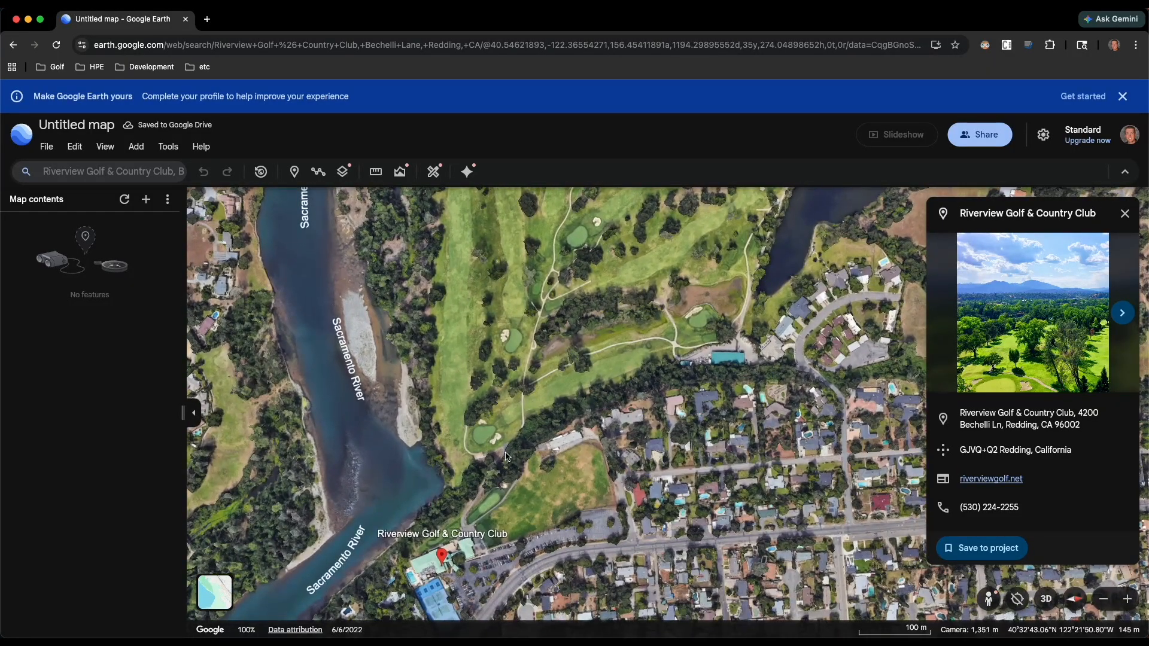
- Start a path with its first point inside the small walled tee area beside the clubhouse's practice green
left_click_drag(458, 440, 513, 492, "shift")
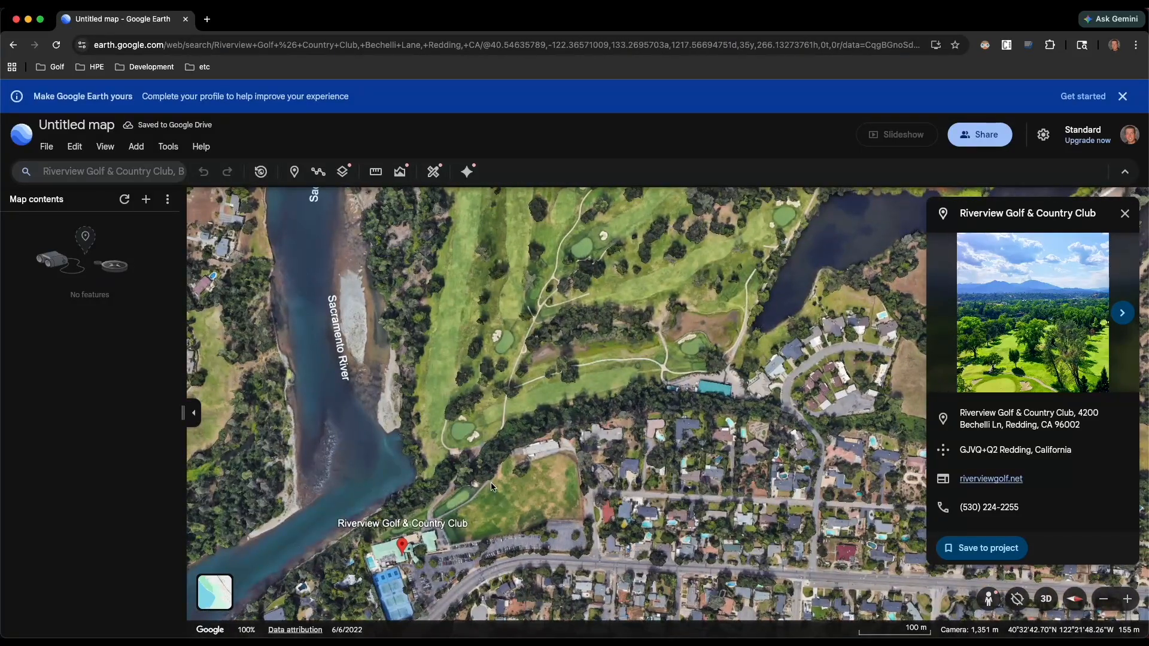
left_click_drag(451, 490, 484, 444)
scroll(484, 443, "up", 5)
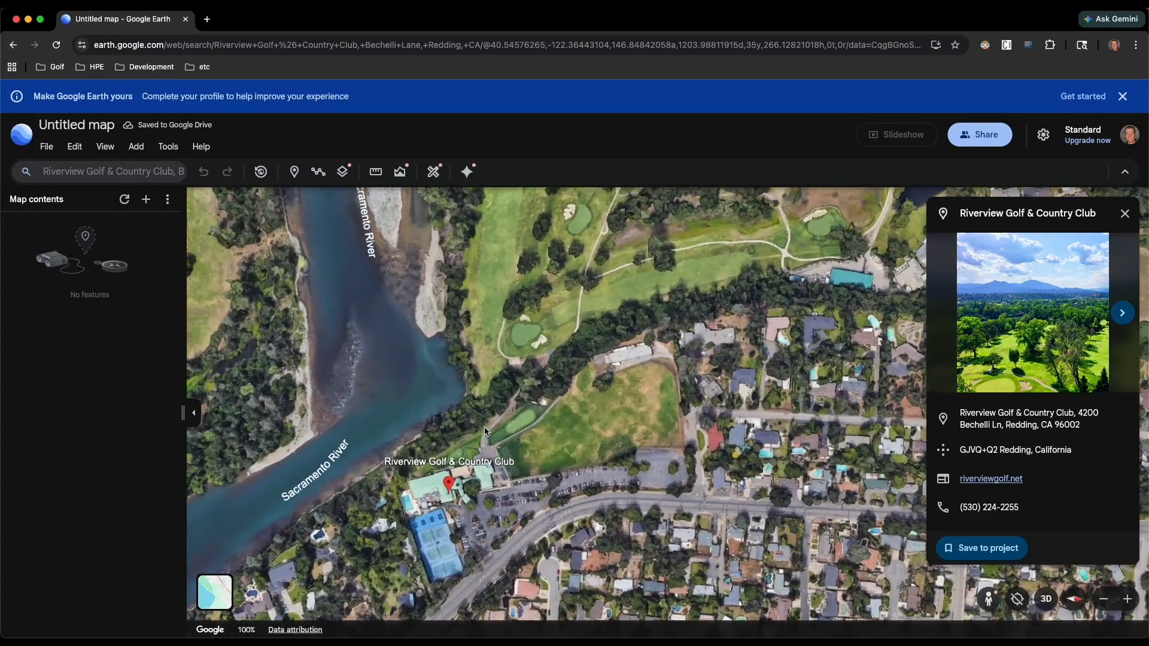
scroll(491, 457, "up", 3)
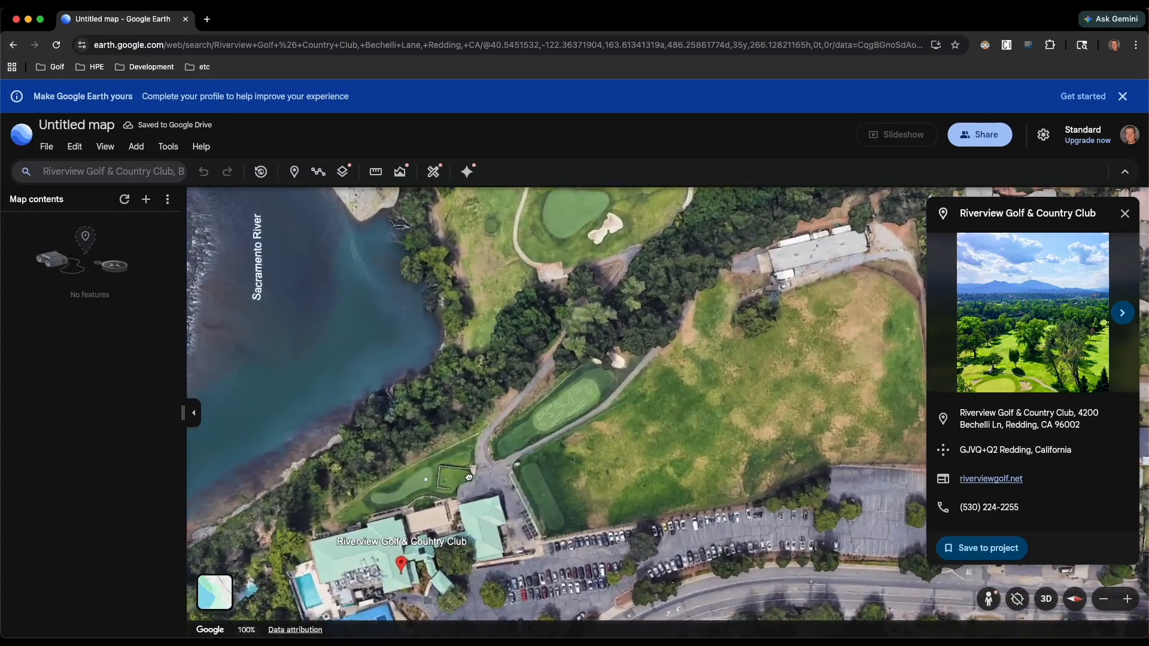
left_click_drag(488, 469, 512, 432)
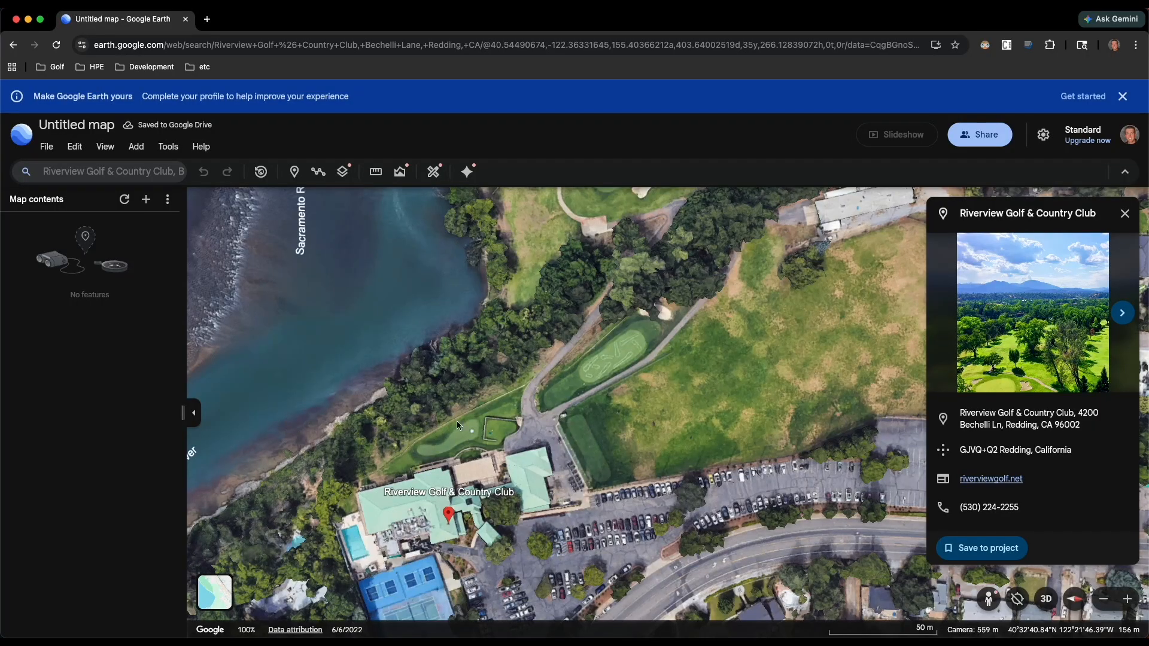
scroll(440, 422, "up", 2)
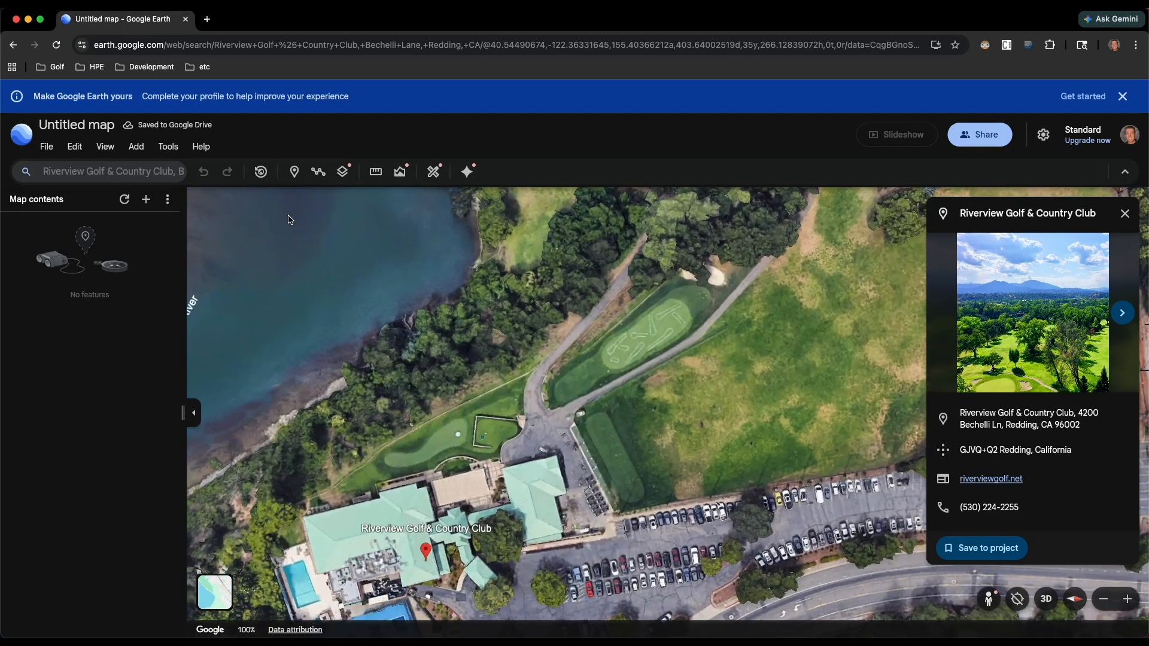
left_click(319, 173)
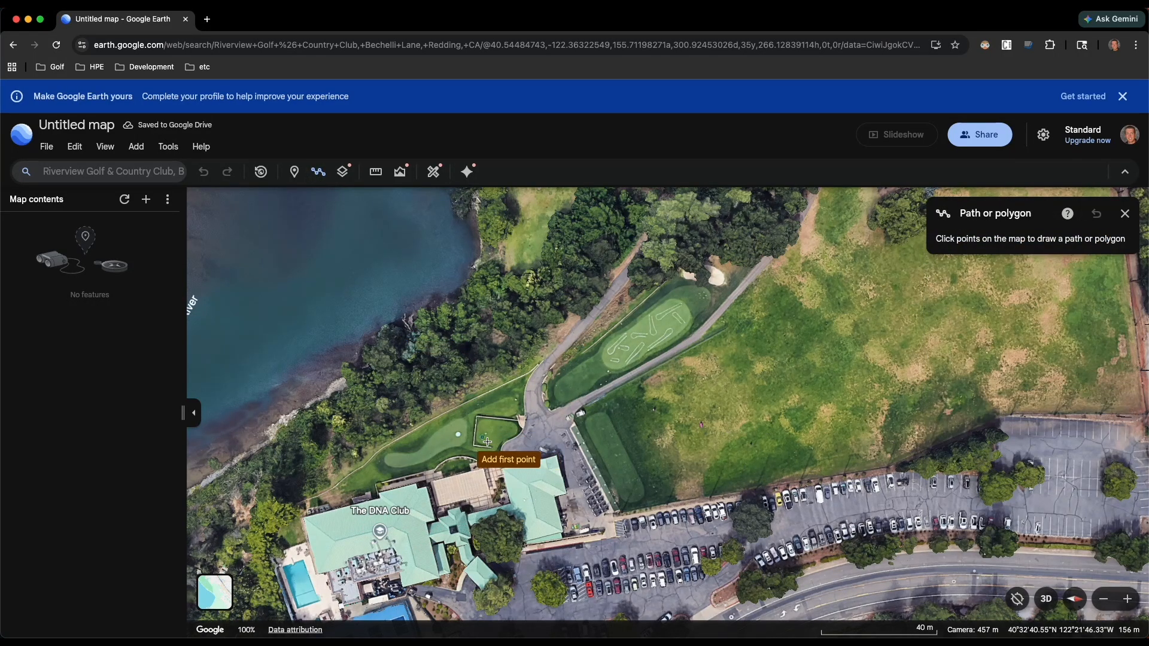
scroll(488, 441, "up", 3)
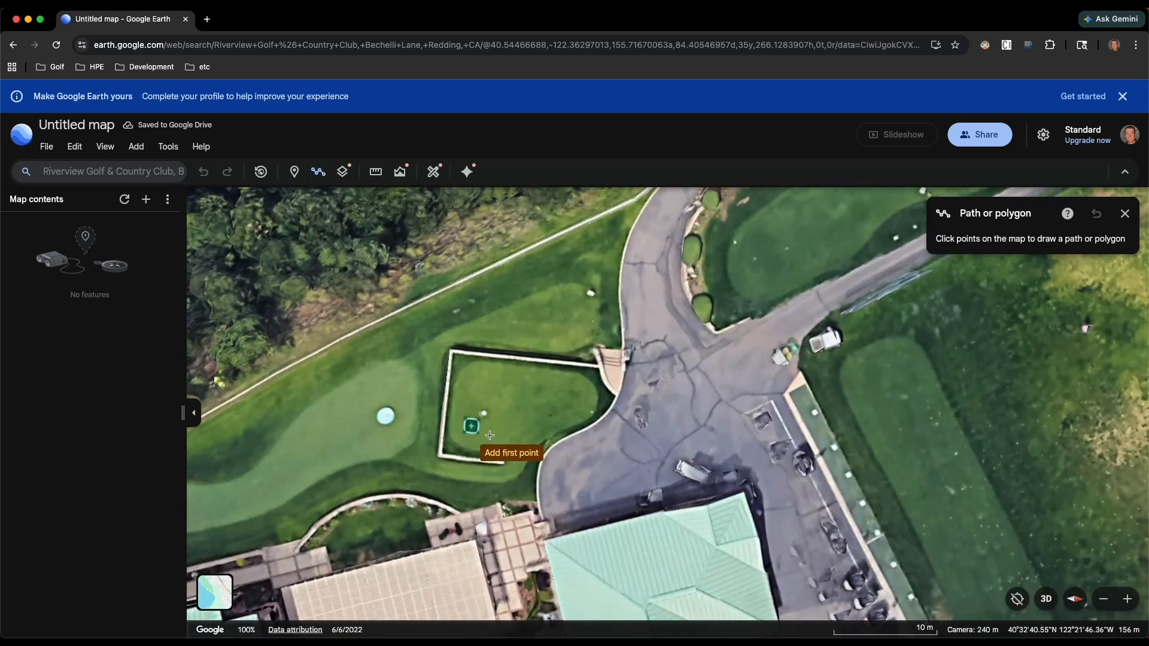
left_click(477, 431)
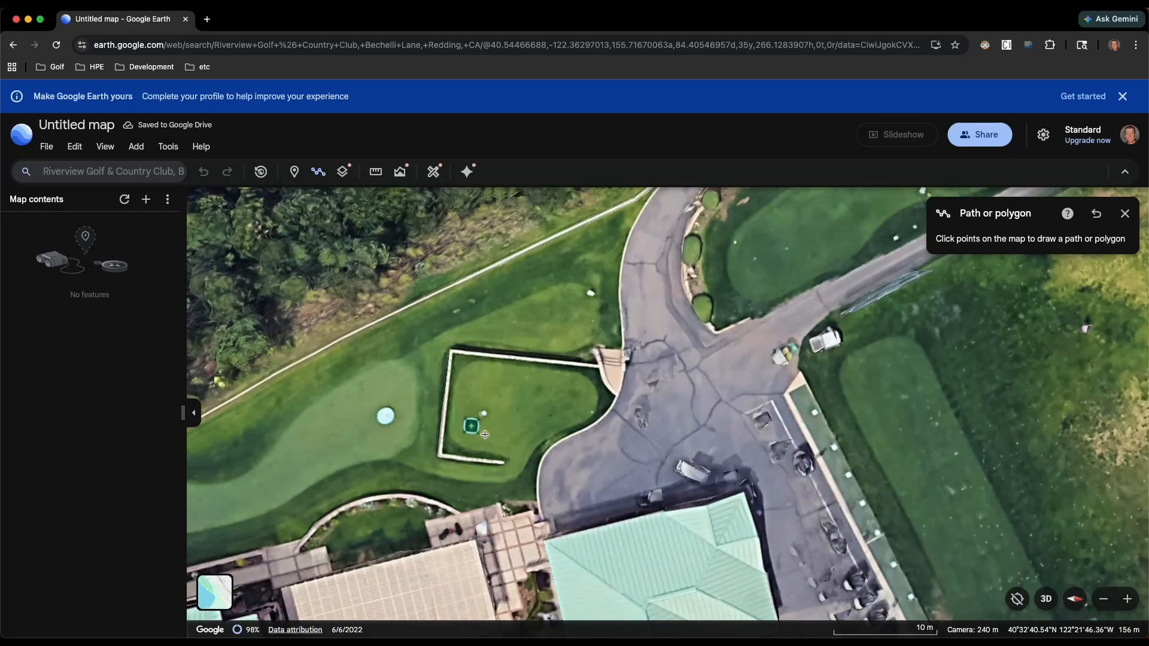
- Add the second path point in the middle of the fairway beside the river, about 306 yd from the tee
scroll(484, 434, "down", 5)
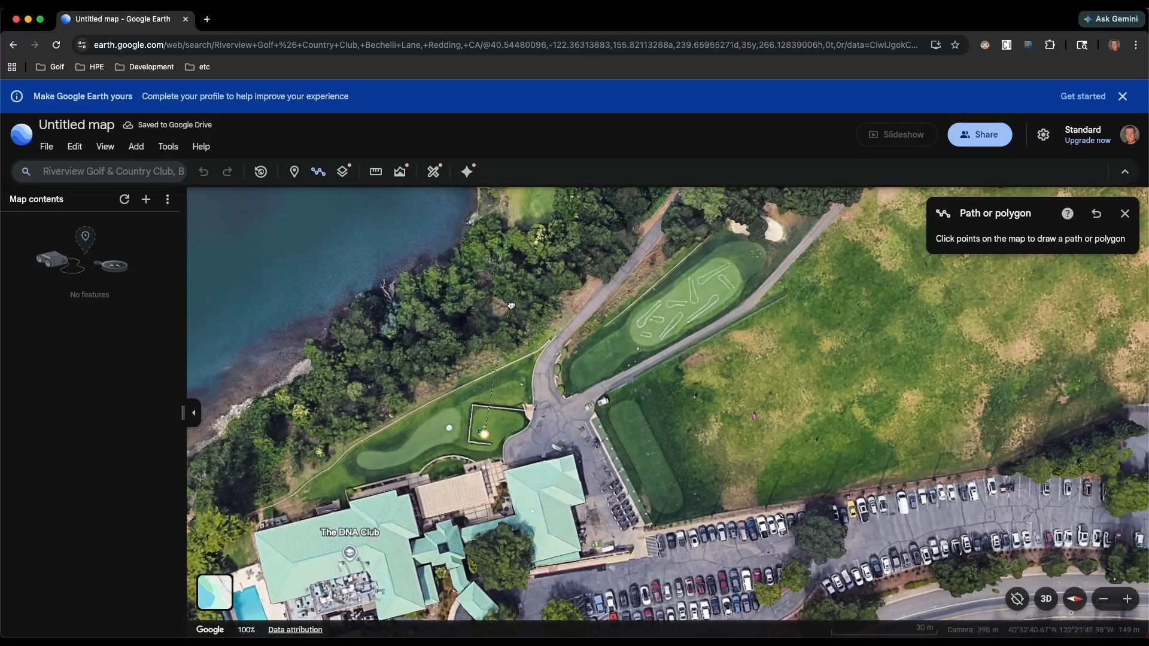
left_click_drag(514, 278, 466, 510)
scroll(492, 439, "down", 5)
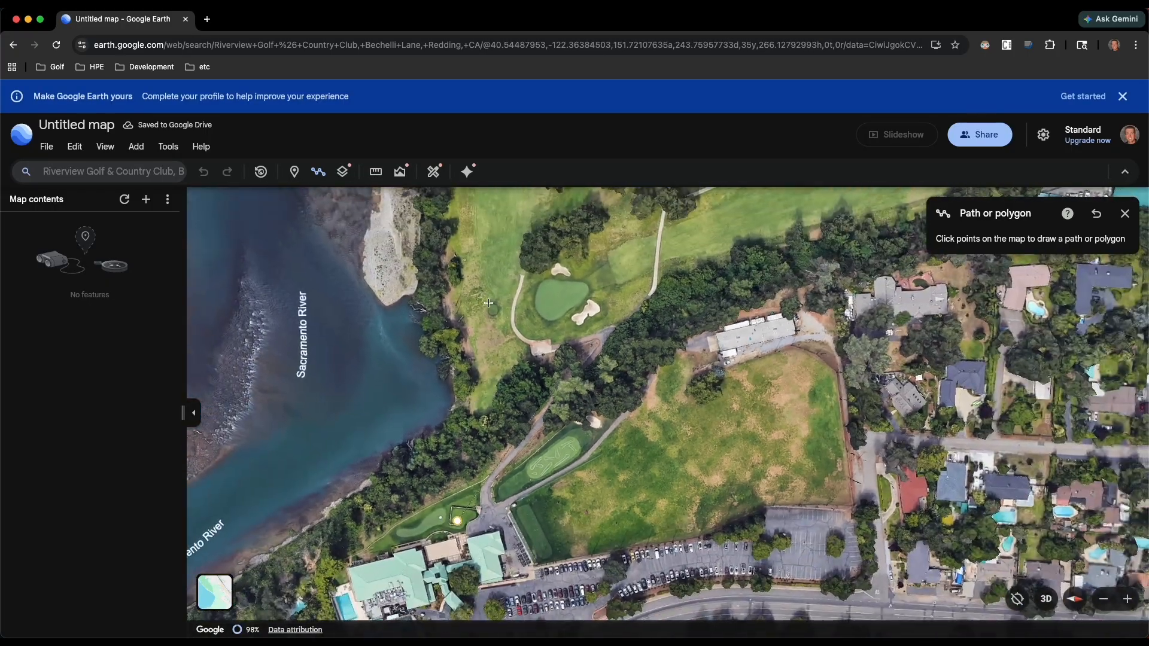
left_click_drag(484, 325, 472, 506)
scroll(472, 506, "down", 5)
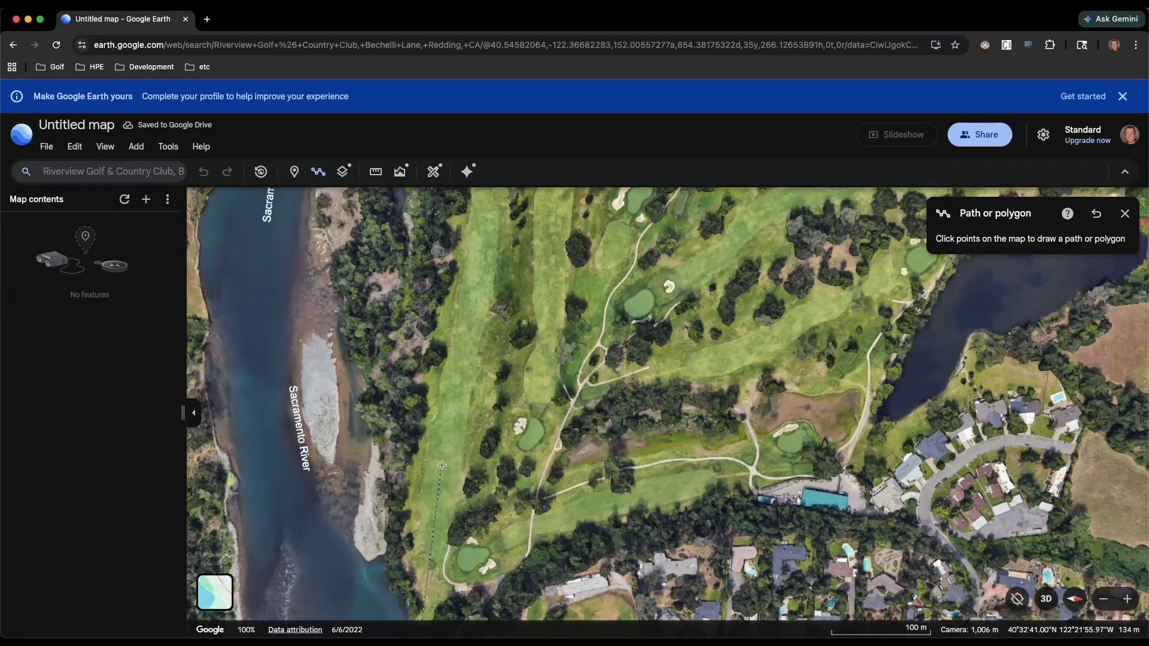
left_click_drag(454, 442, 493, 481)
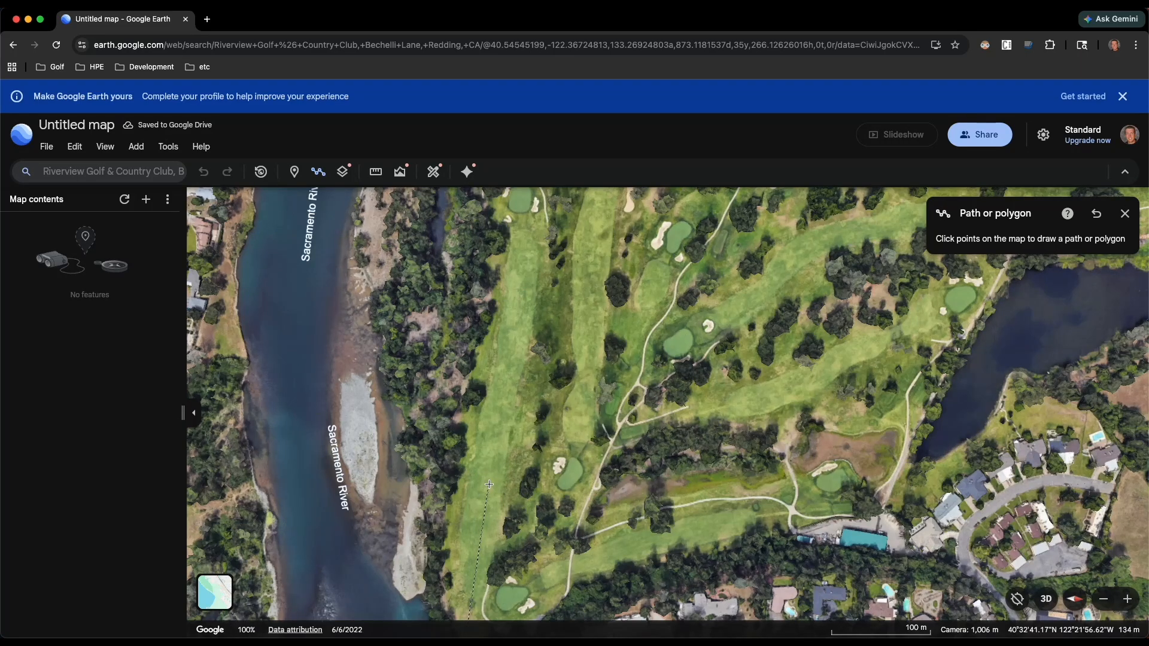
left_click_drag(493, 485, 509, 403)
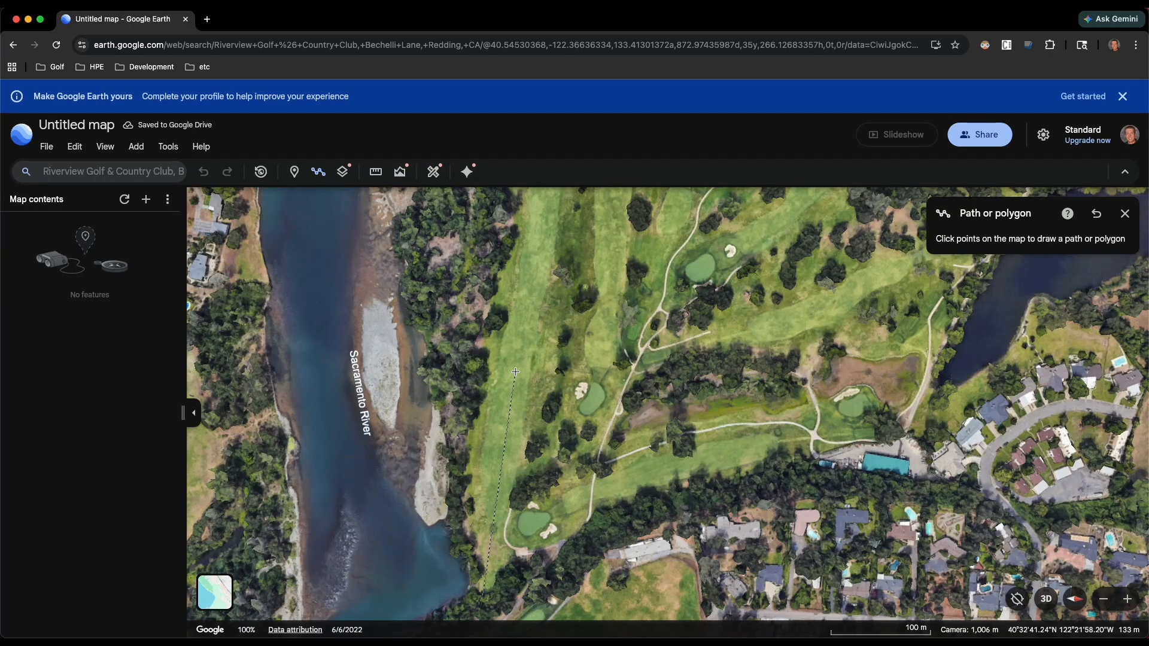
left_click(515, 372)
- Add the last path point on the green at the fairway's far end and finish the path, about 573 yd long
left_click_drag(519, 320, 509, 493)
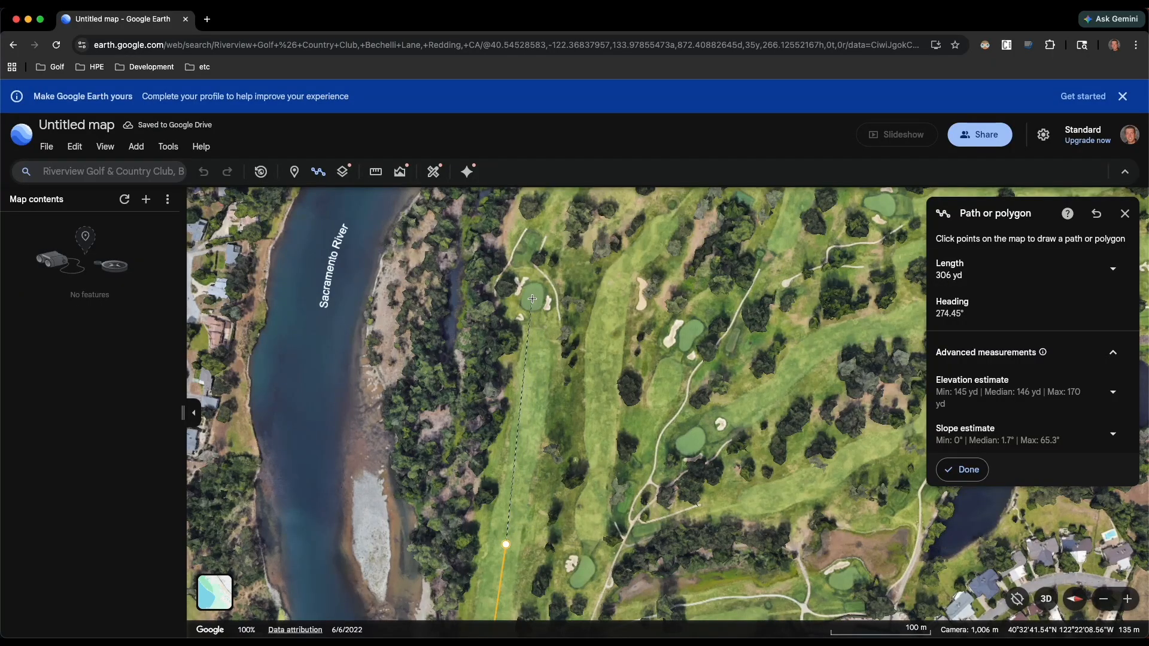
left_click(533, 298)
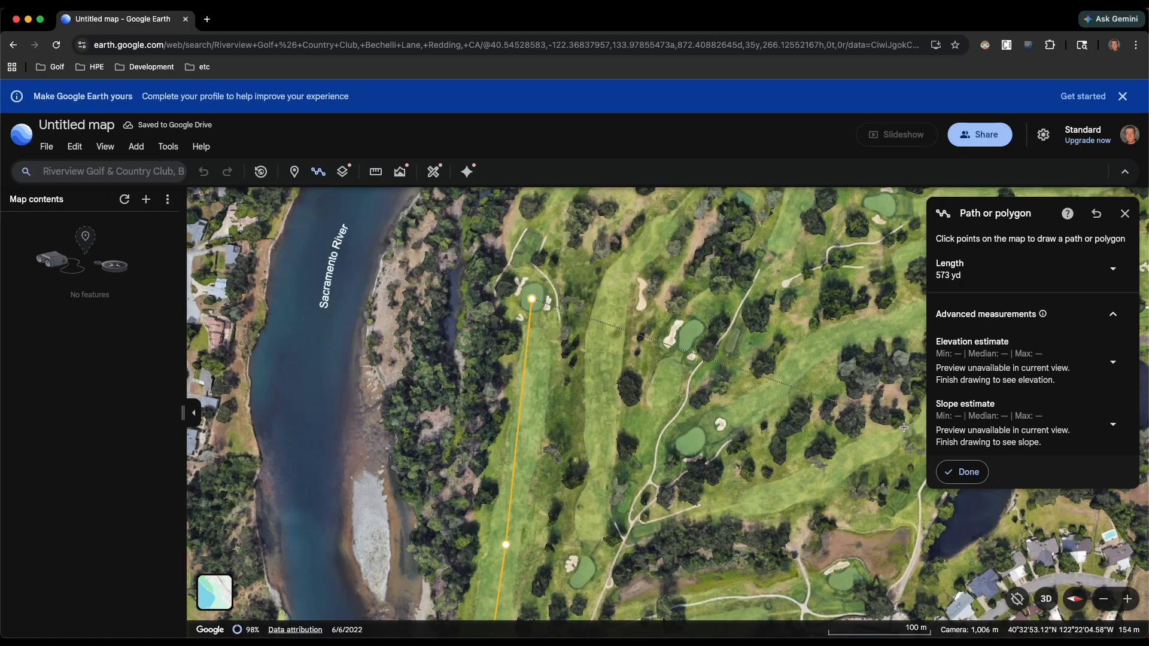
left_click(963, 474)
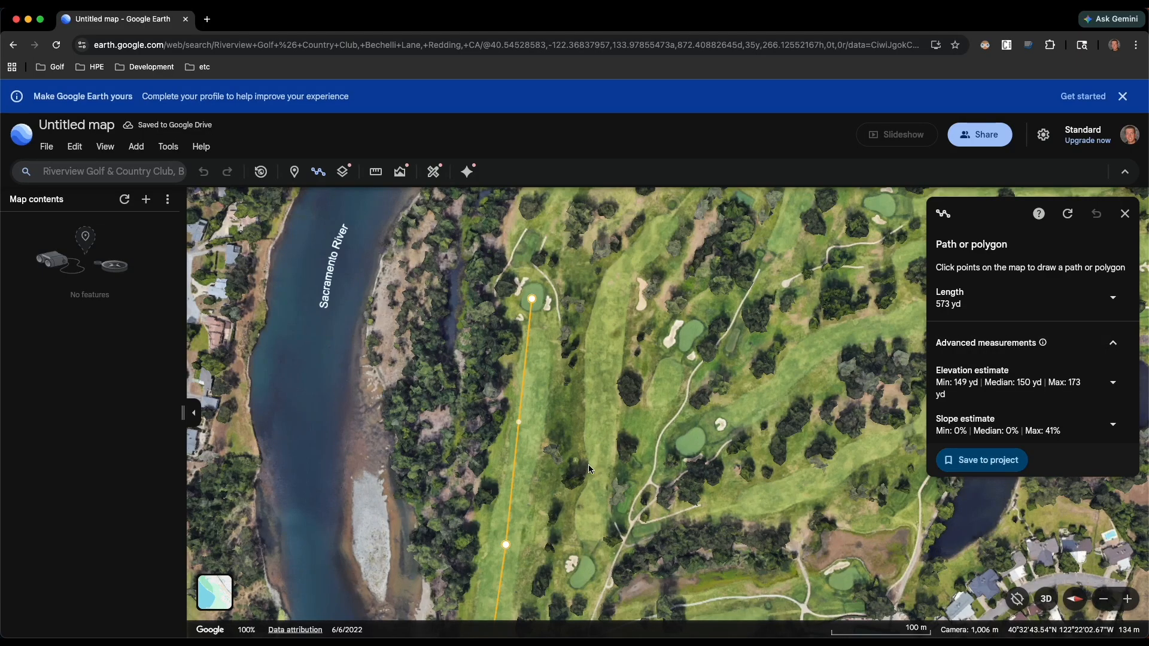
- Save the finished tee-to-green path to the map project
left_click_drag(554, 593, 633, 408)
scroll(635, 406, "down", 3)
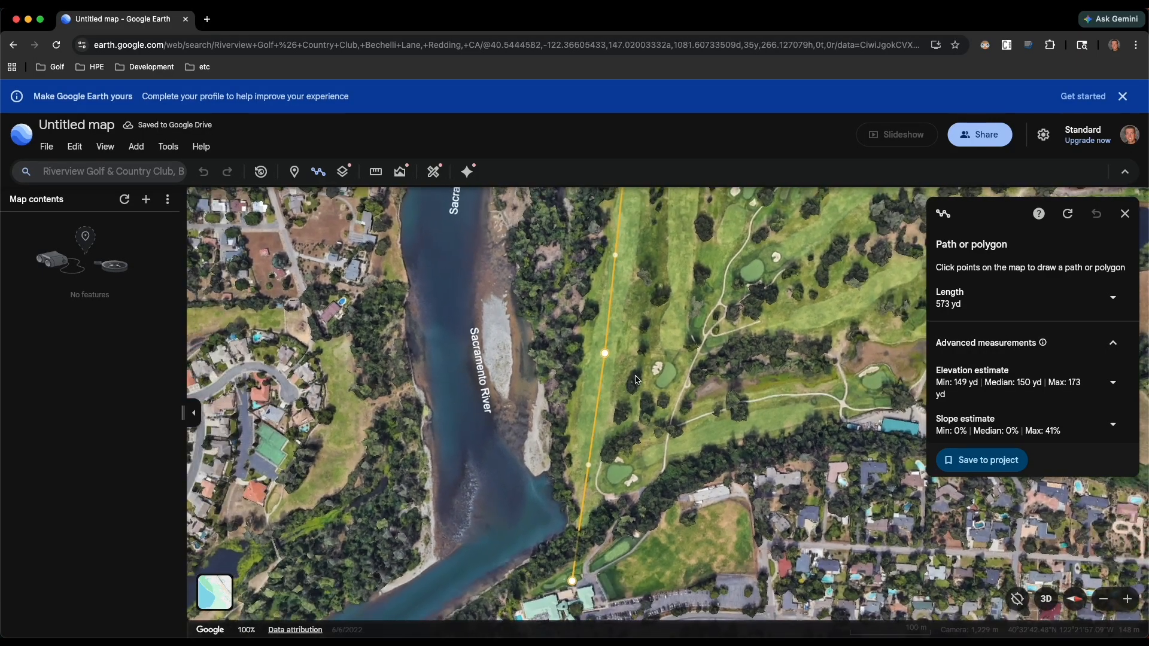
scroll(634, 406, "down", 2)
left_click_drag(632, 386, 623, 365, "shift")
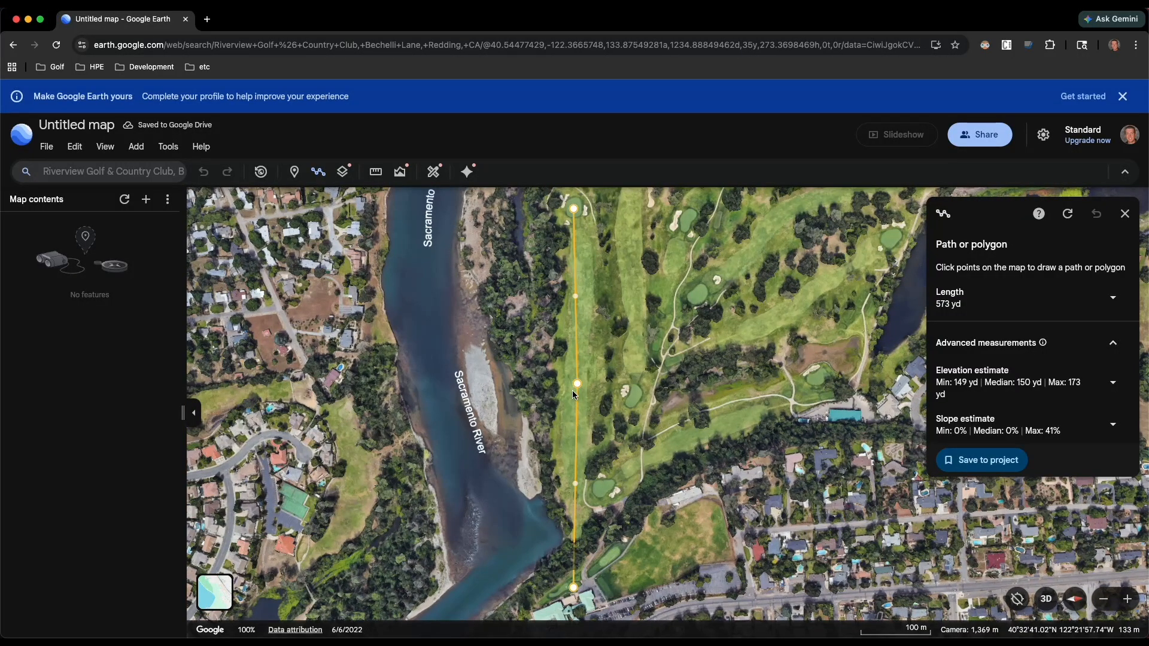
left_click(987, 461)
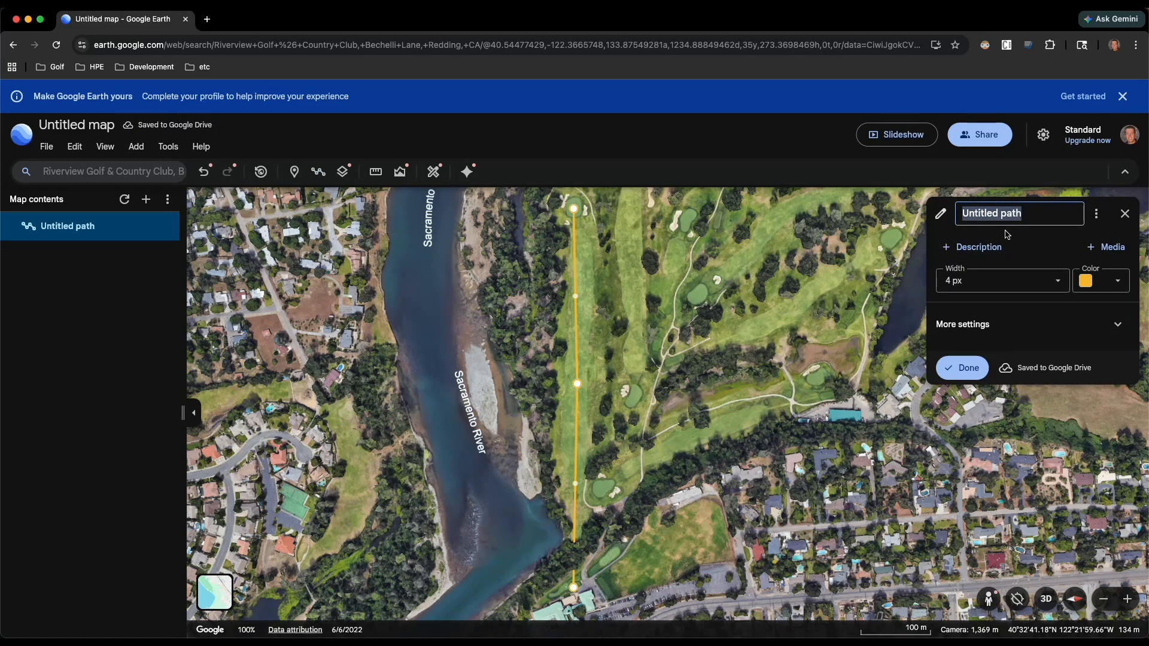
- Name the saved path Hole 1 and finish editing it
type("JHo")
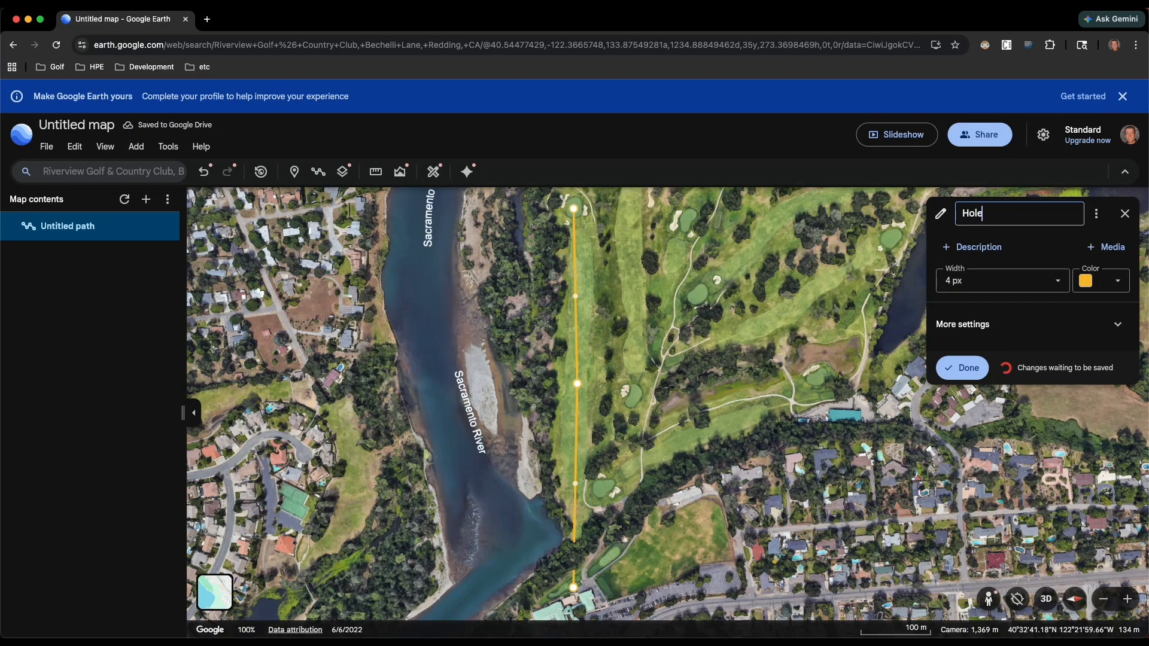
left_click(962, 368)
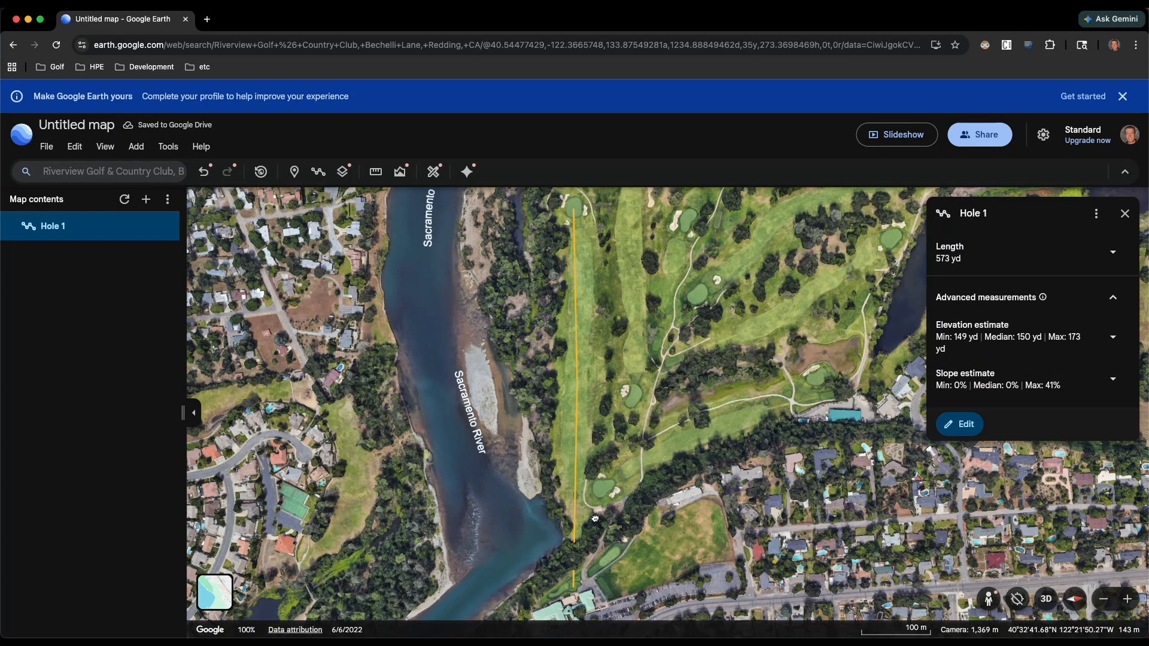
- Examine the Hole 1 path in a tilted 3D view from behind the tee and again from straight above
left_click_drag(595, 519, 612, 409)
scroll(613, 408, "up", 5)
left_click_drag(597, 466, 604, 367, "shift")
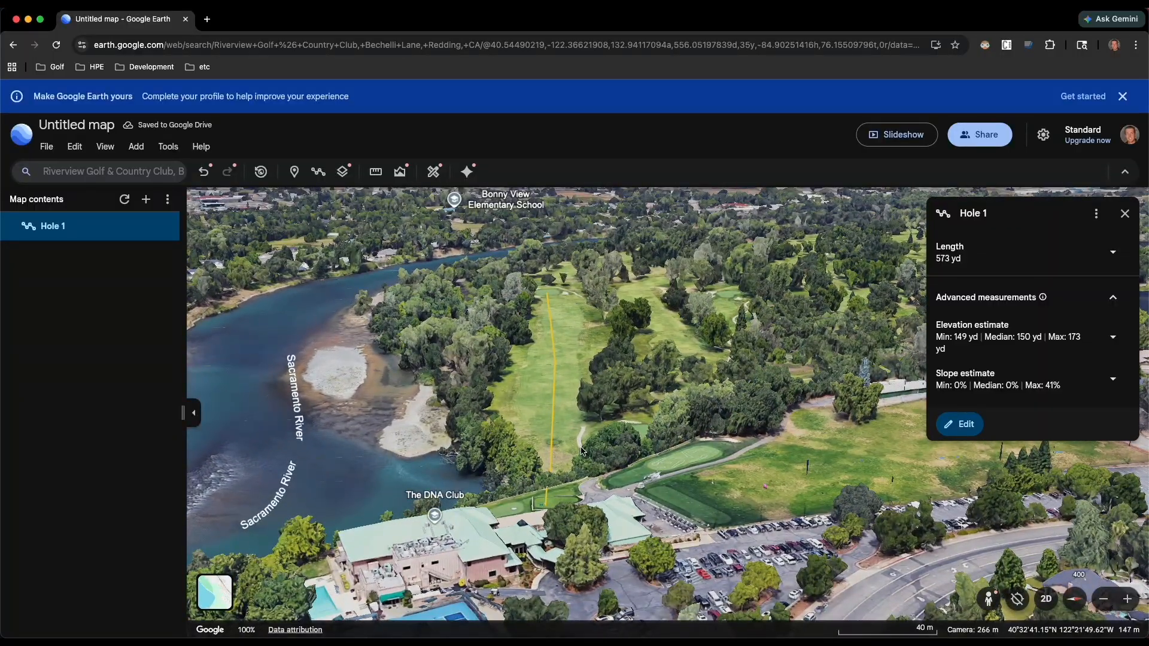
scroll(565, 458, "up", 5)
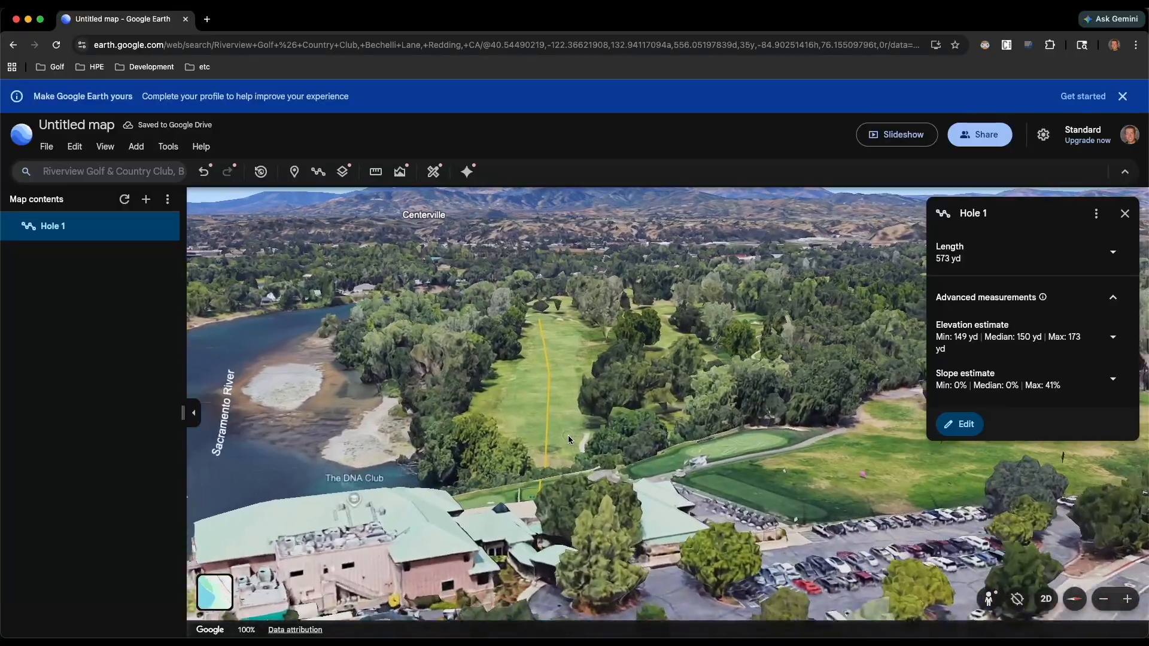
scroll(568, 436, "up", 3)
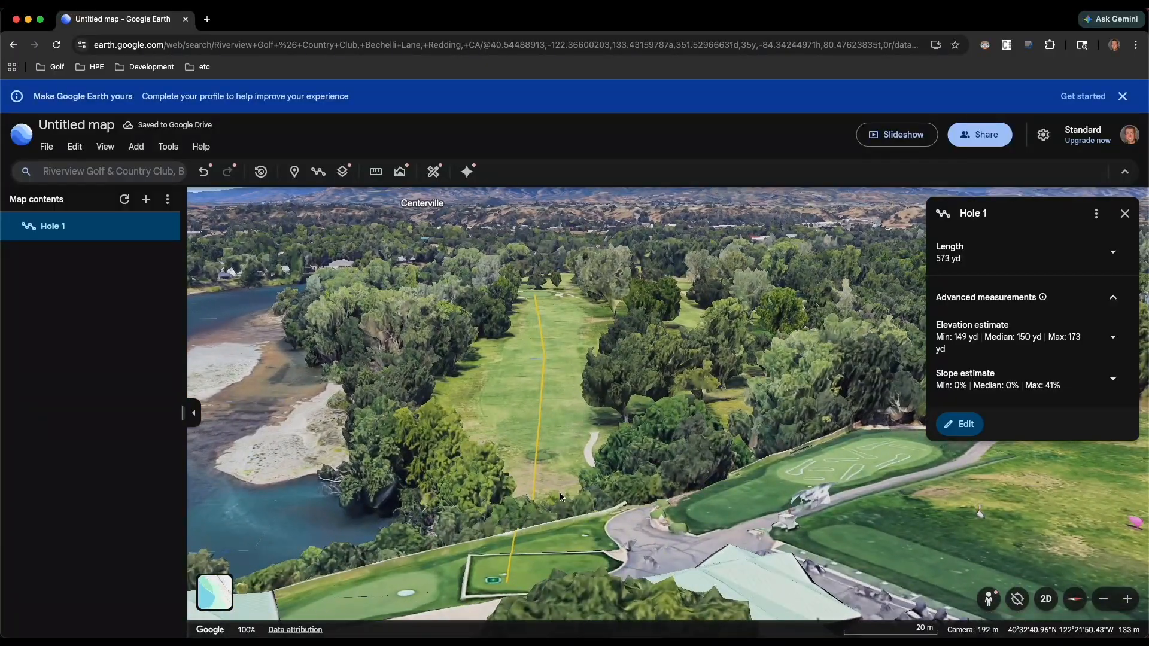
scroll(569, 518, "up", 2)
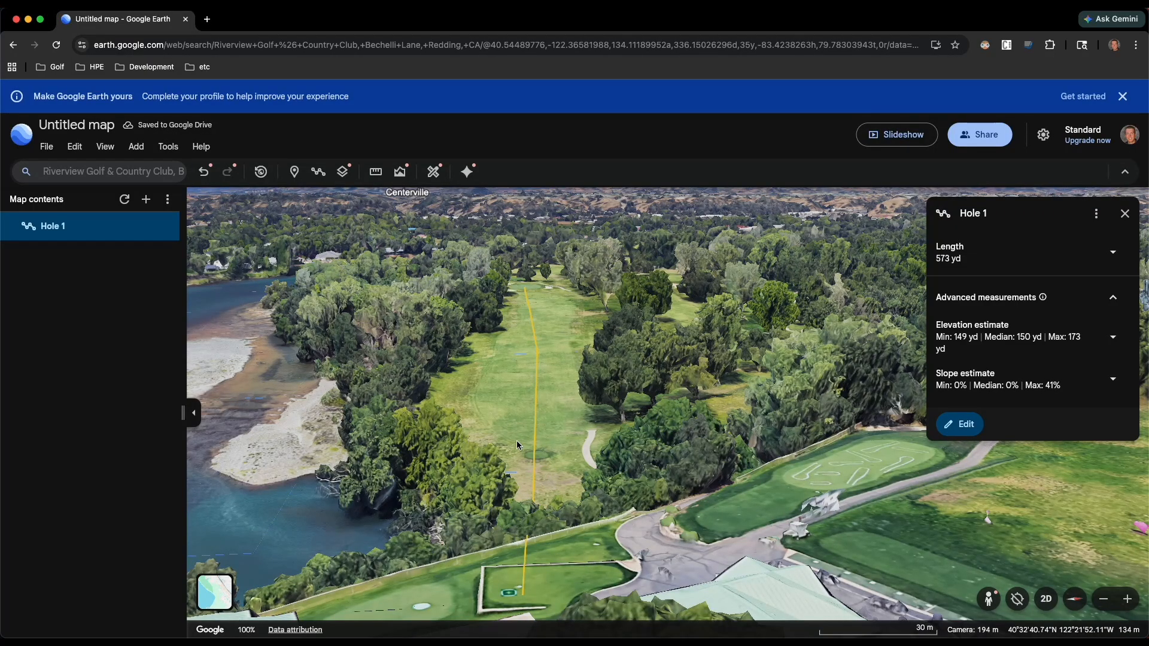
left_click_drag(565, 455, 563, 408)
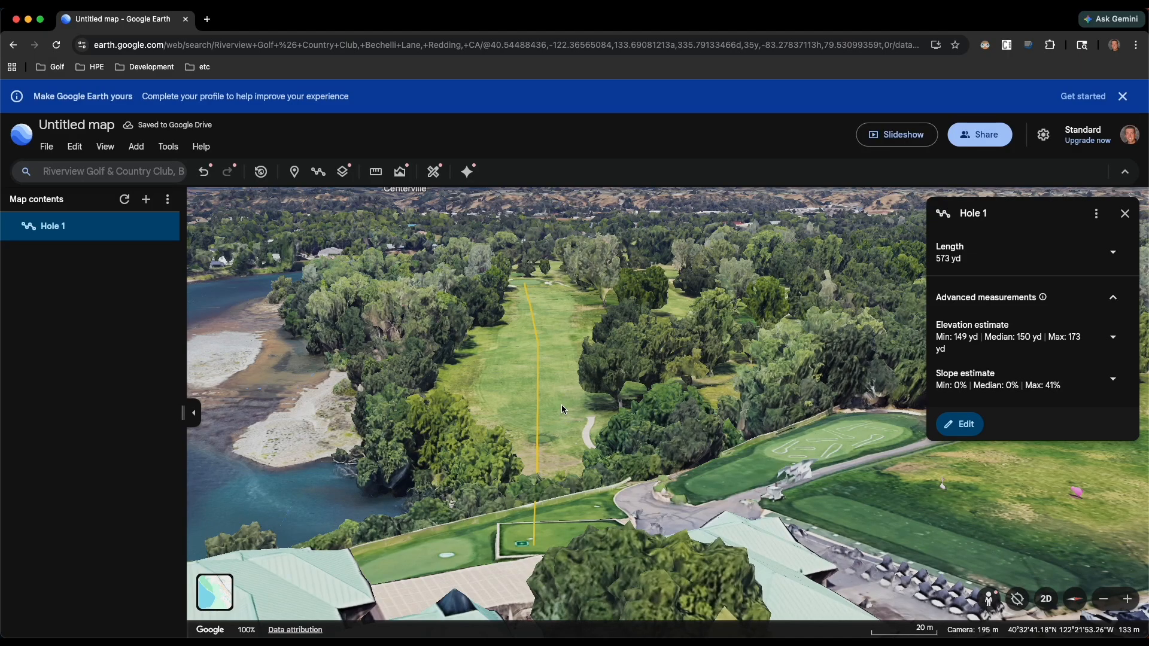
left_click_drag(559, 401, 597, 413, "shift")
scroll(565, 515, "down", 2)
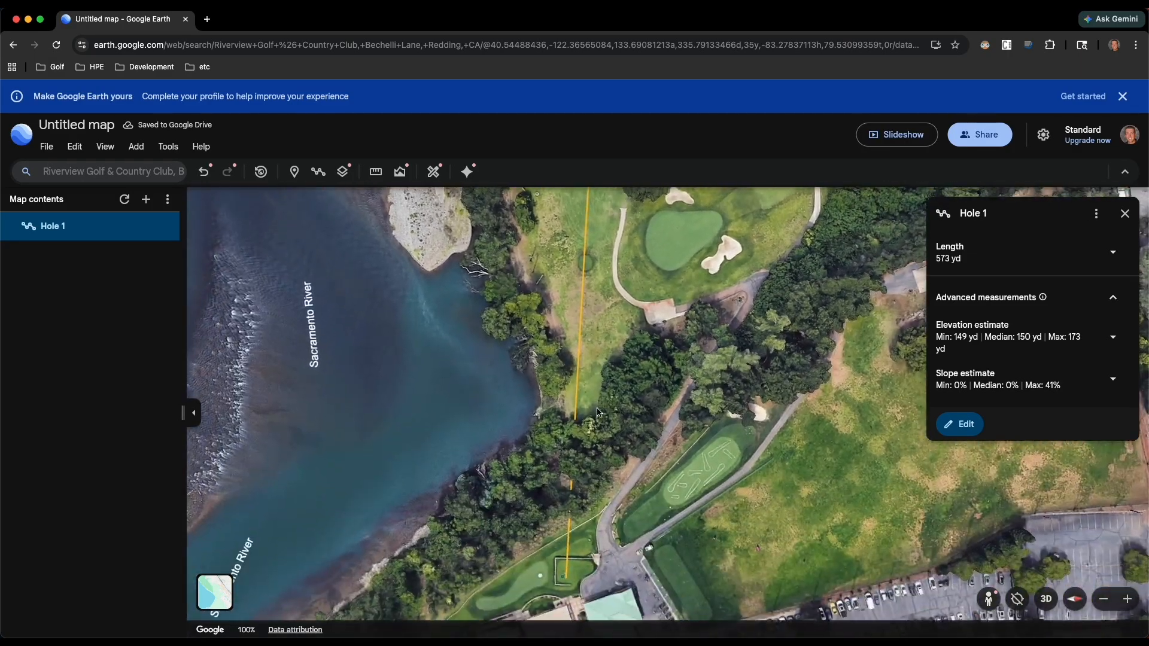
scroll(597, 413, "down", 1)
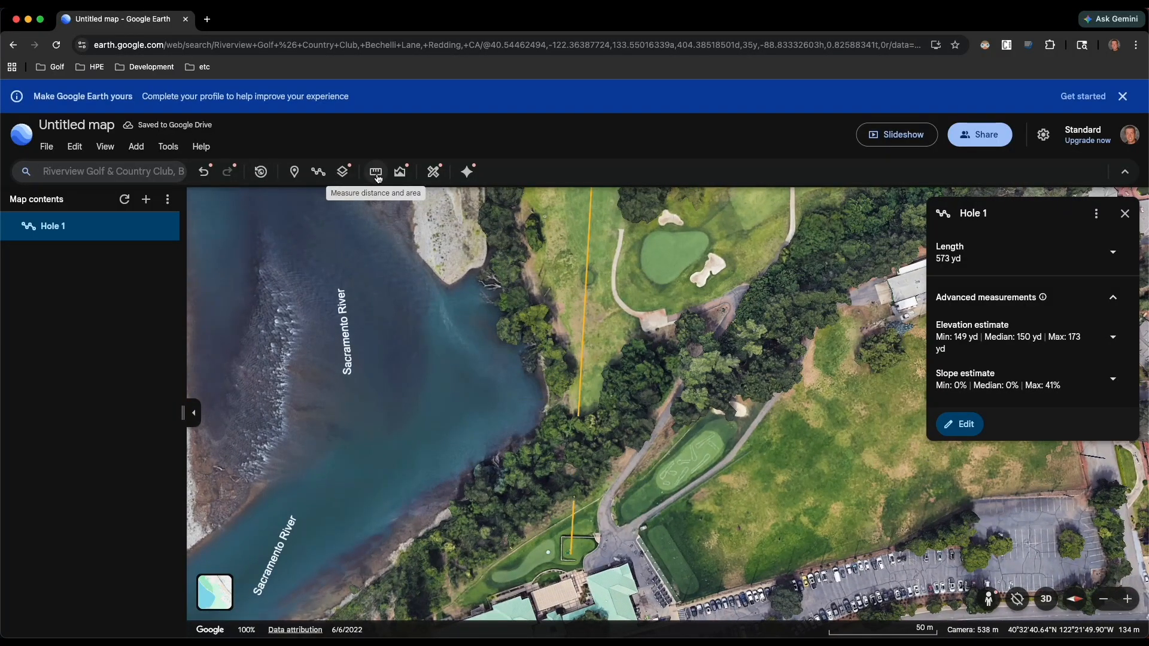
- Measure from the walled tee to a landing spot in mid-fairway about 330 yd away, with the length in yards
left_click(377, 175)
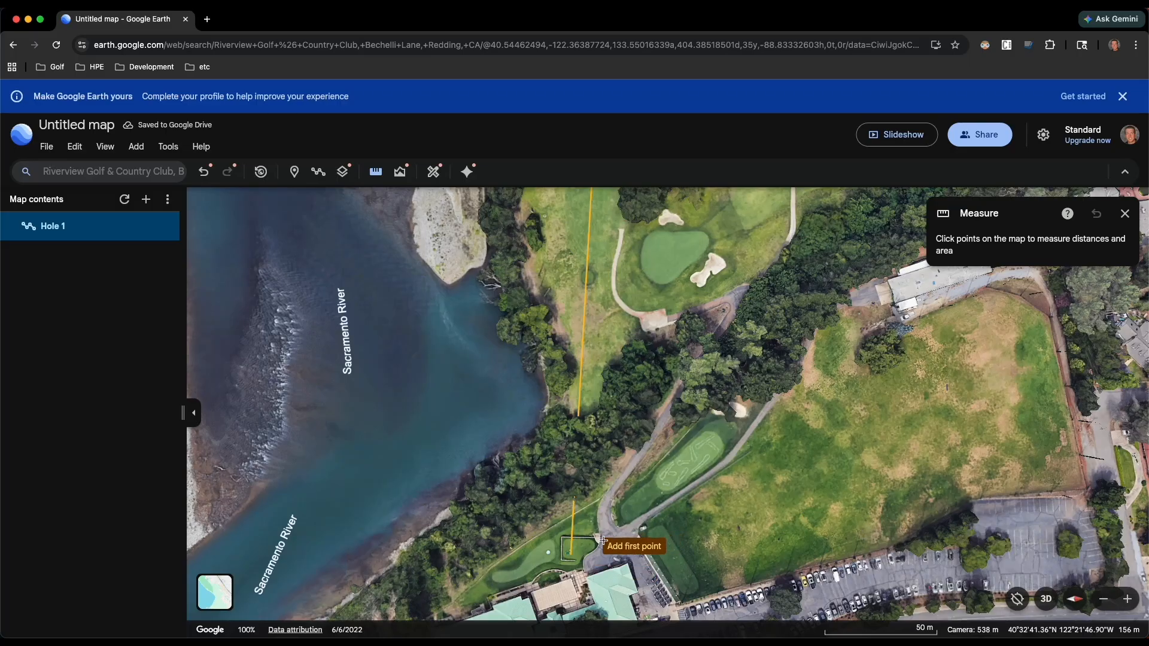
scroll(584, 546, "up", 5)
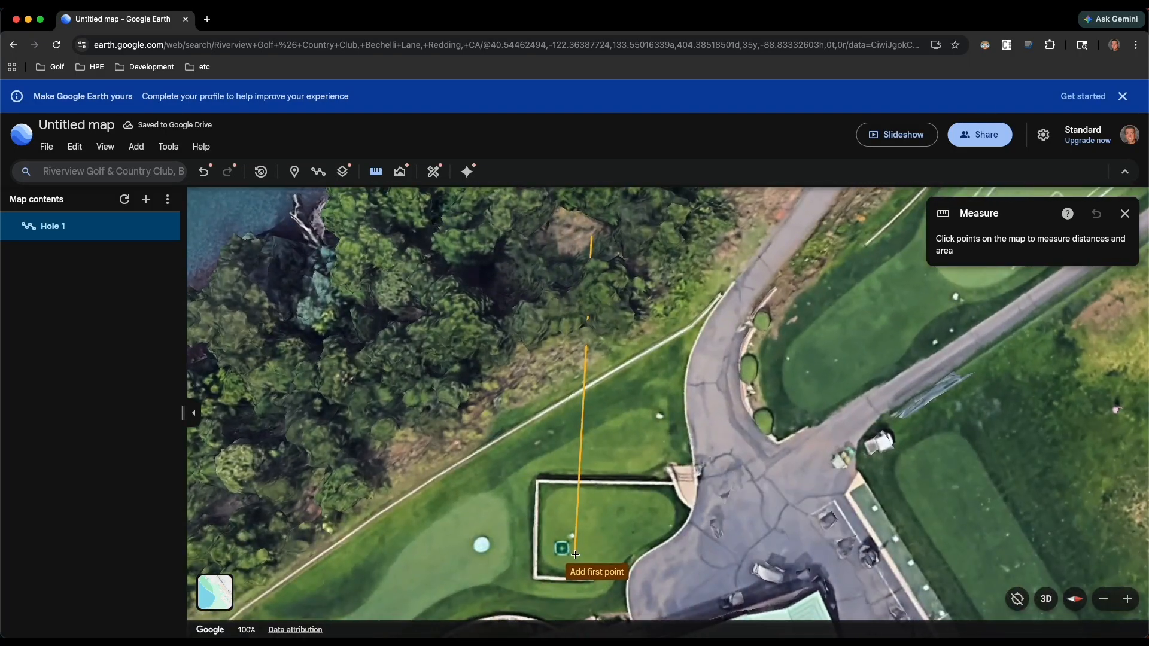
left_click(562, 548)
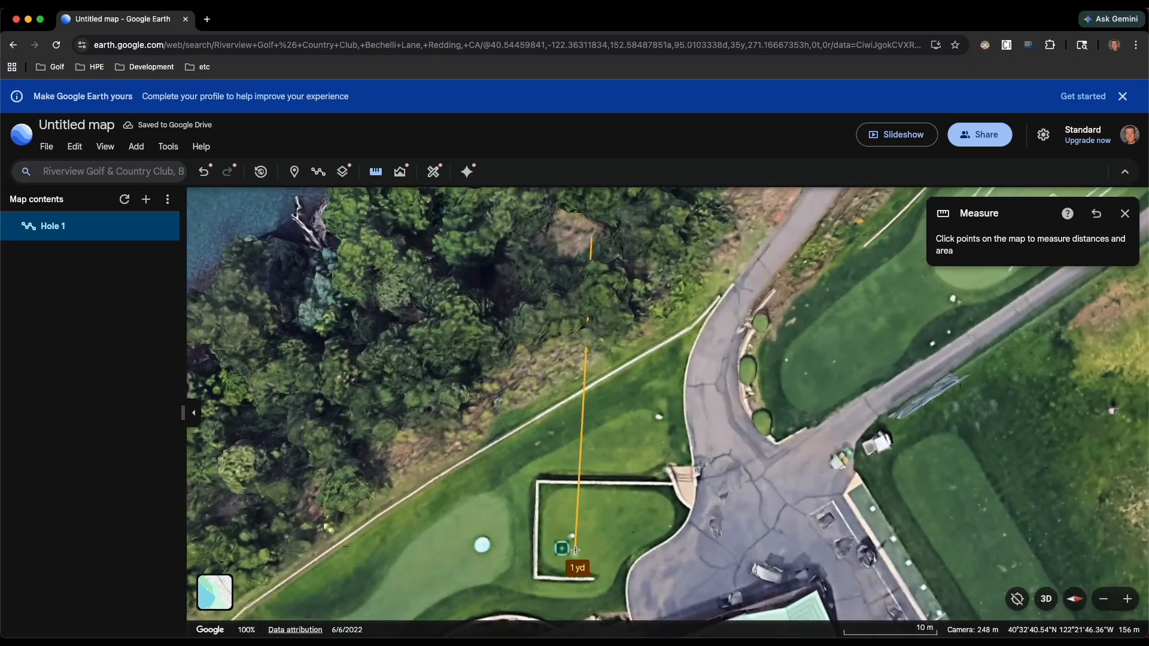
scroll(576, 550, "down", 5)
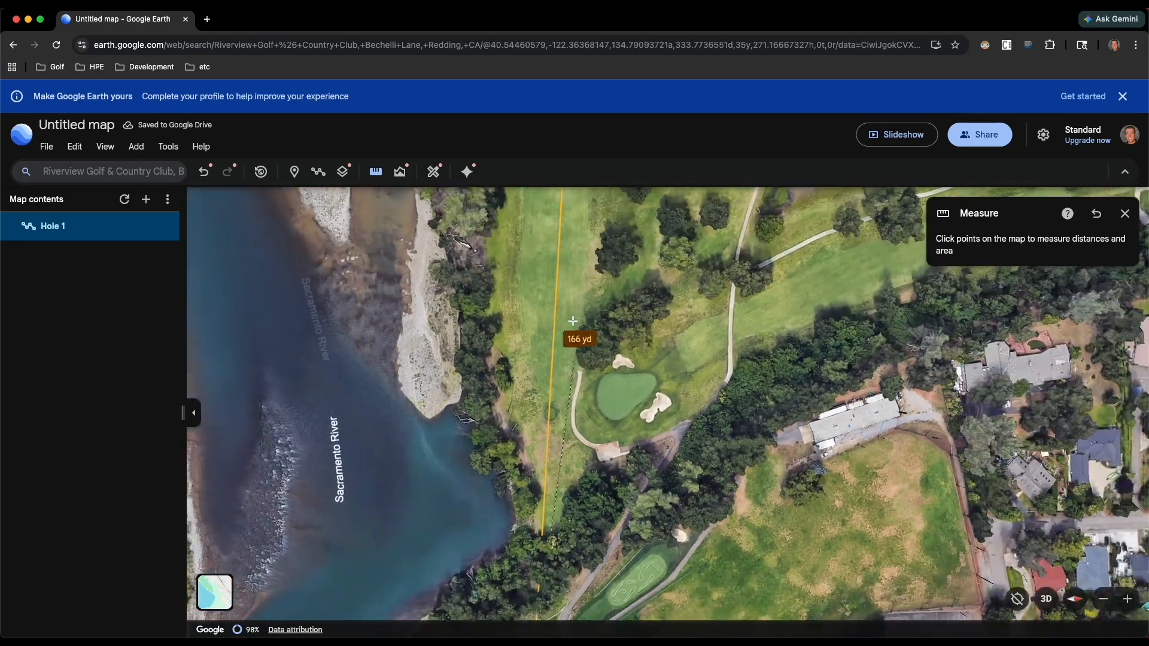
left_click_drag(573, 321, 524, 480)
left_click_drag(522, 321, 515, 398)
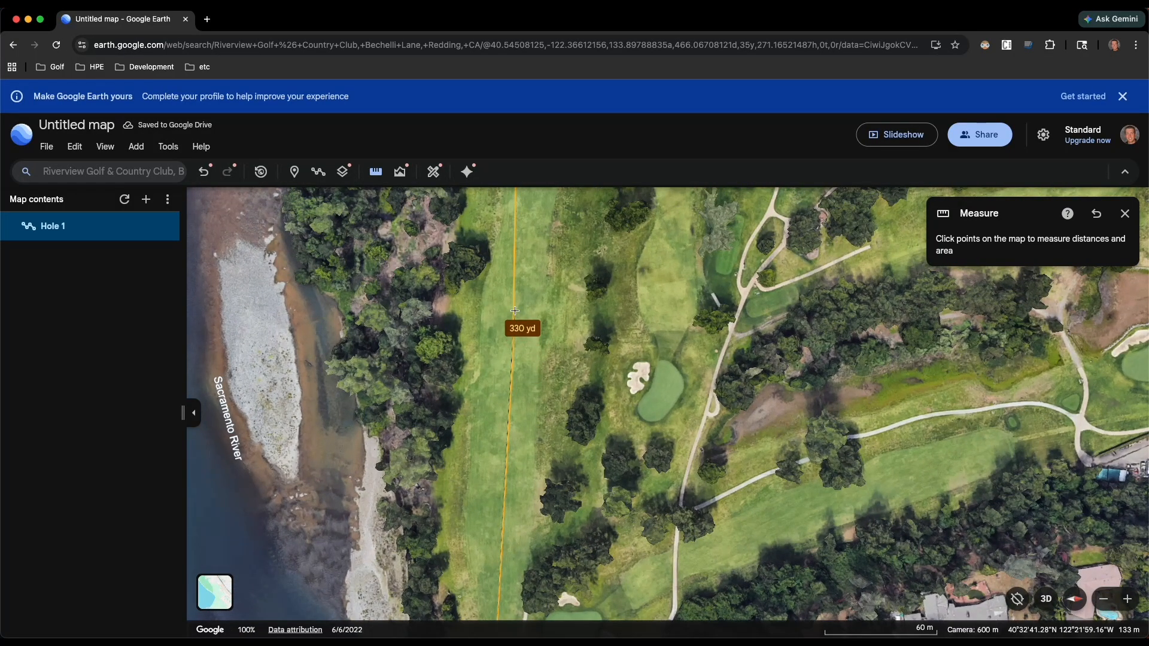
double_click(514, 311)
left_click_drag(533, 398, 551, 301, "shift")
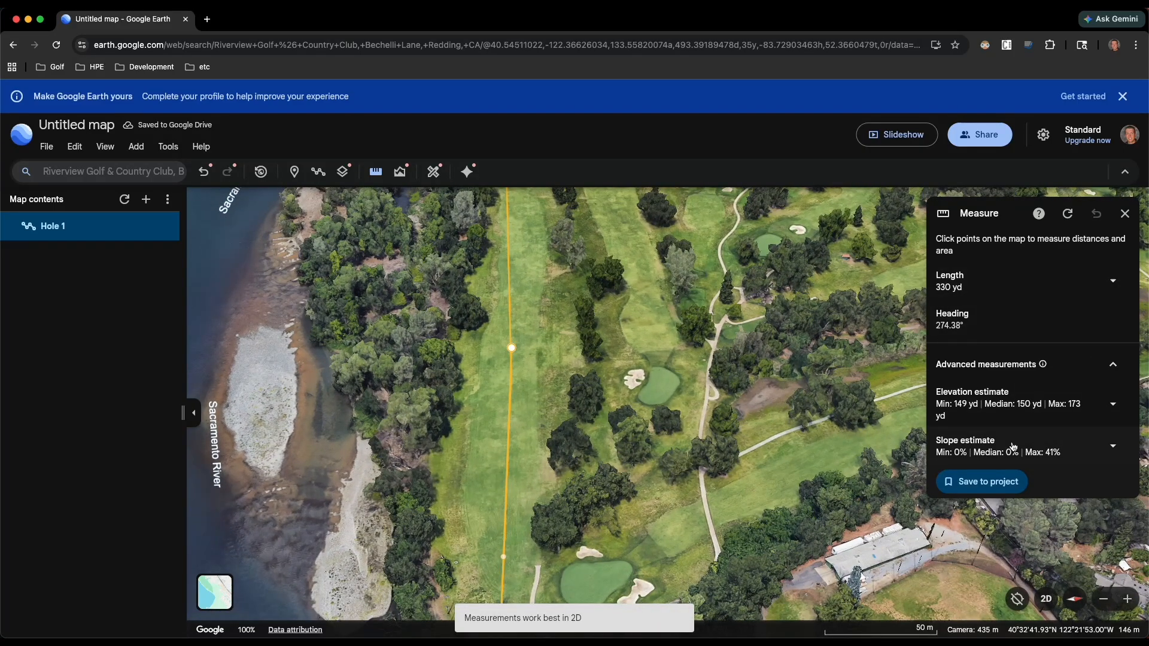
left_click(1113, 284)
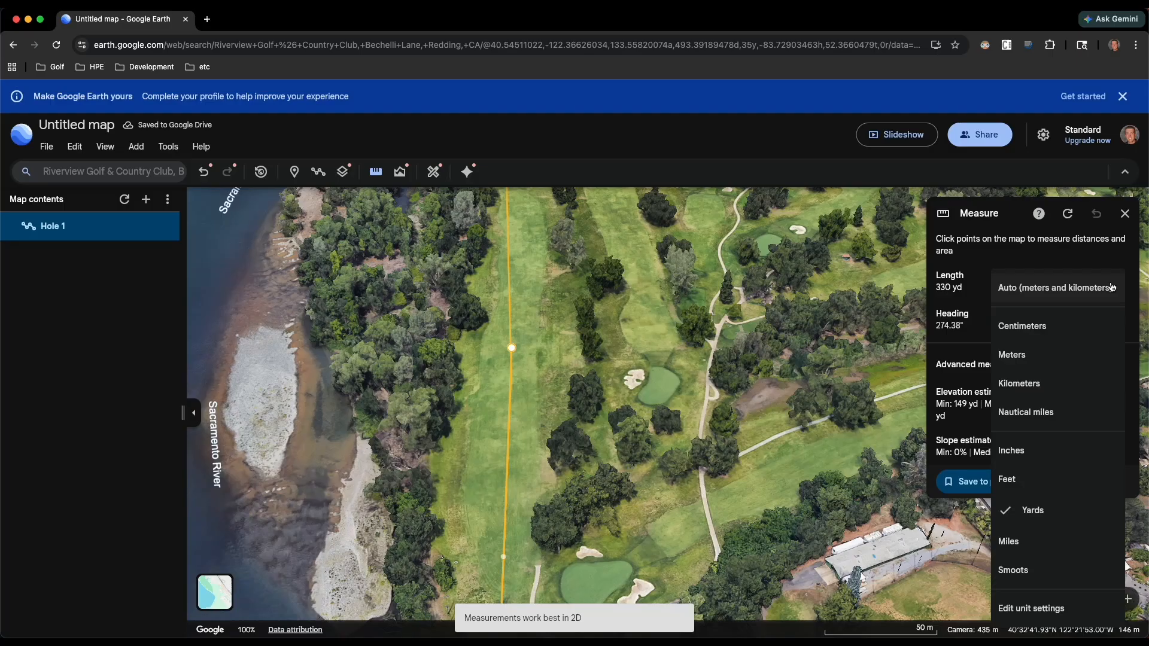
left_click(1049, 512)
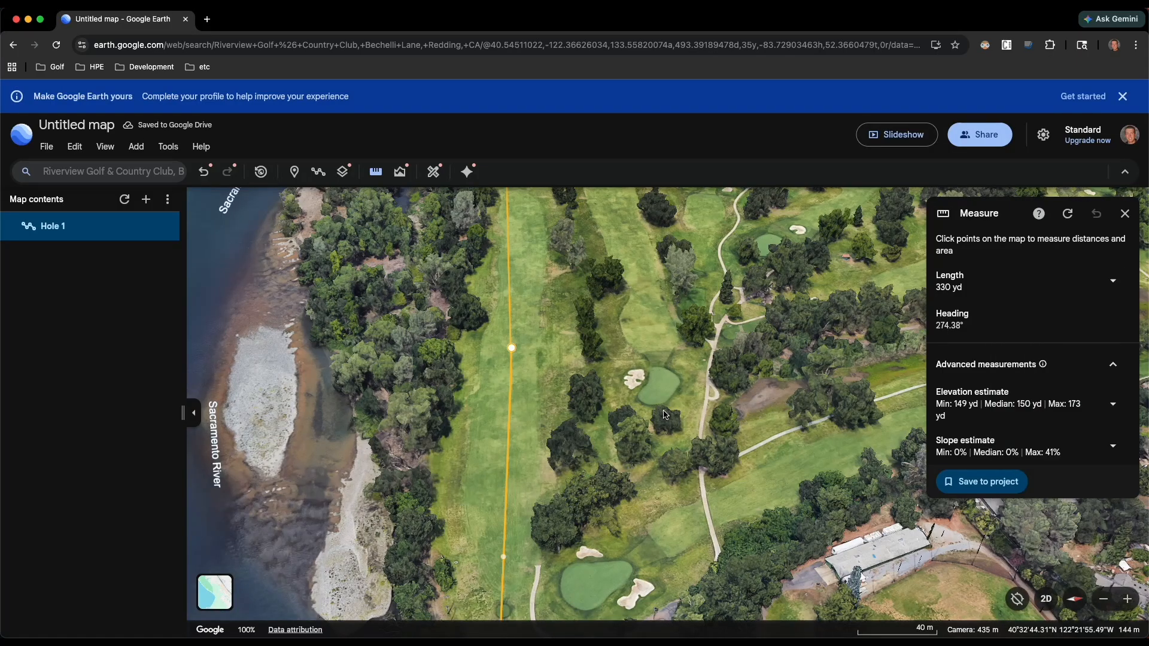
- Start a new measurement and measure straight across the fairway at the landing spot, from the river-side trees to the opposite rough
scroll(516, 355, "up", 10)
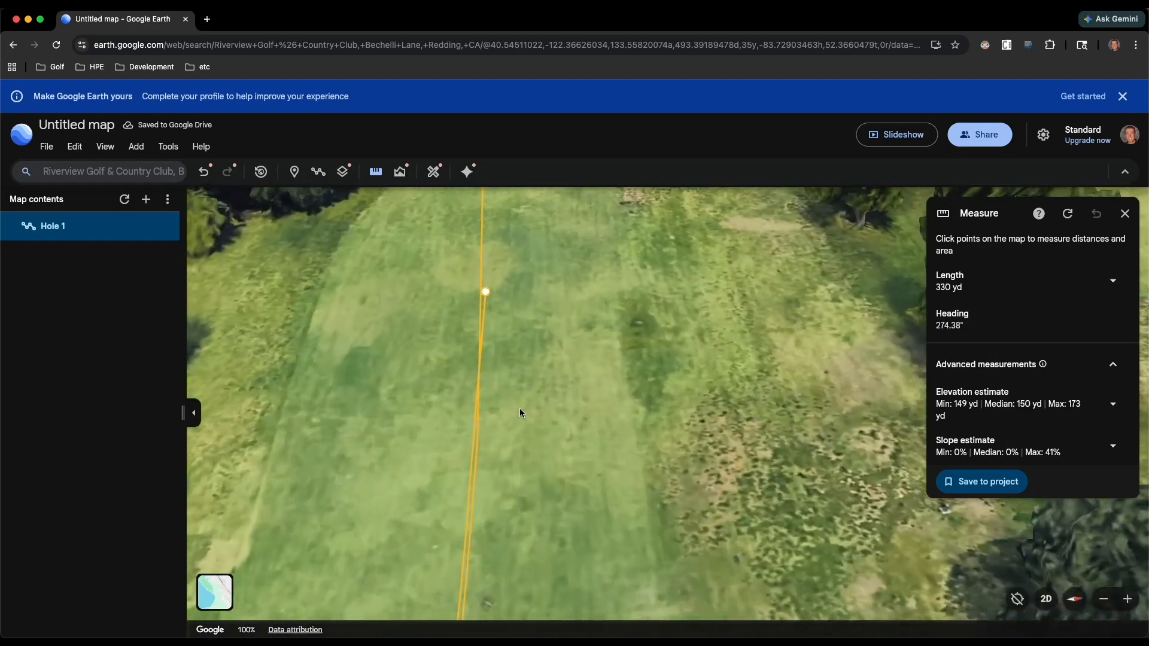
left_click_drag(520, 415, 528, 481, "shift")
scroll(537, 477, "down", 6)
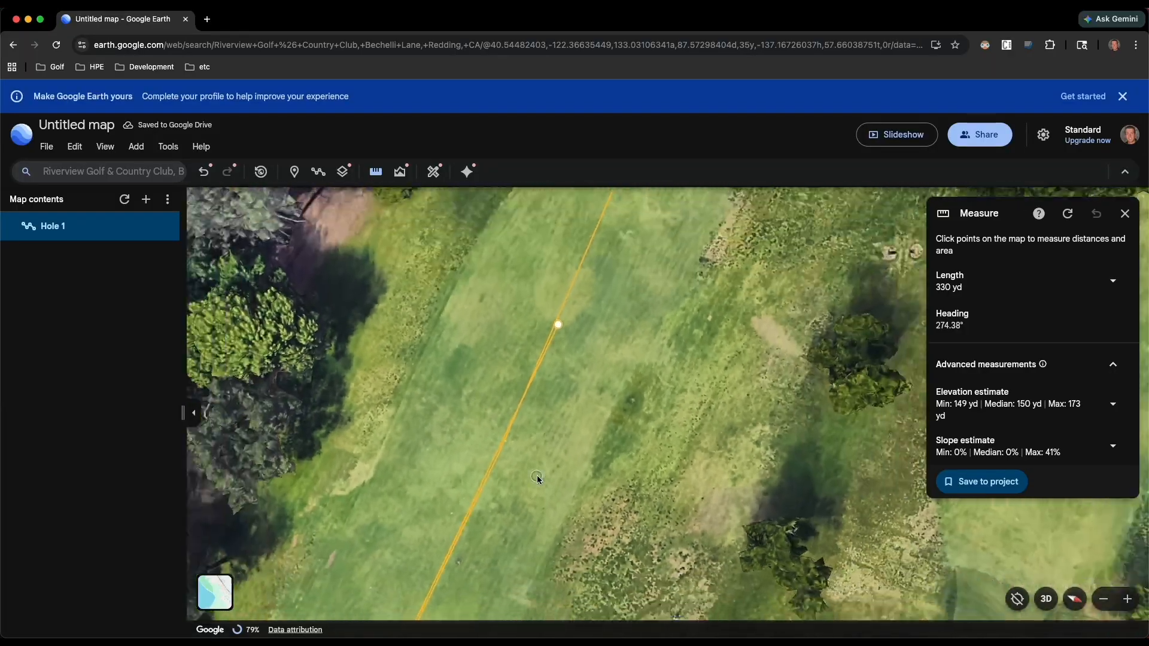
left_click_drag(545, 438, 527, 503, "shift")
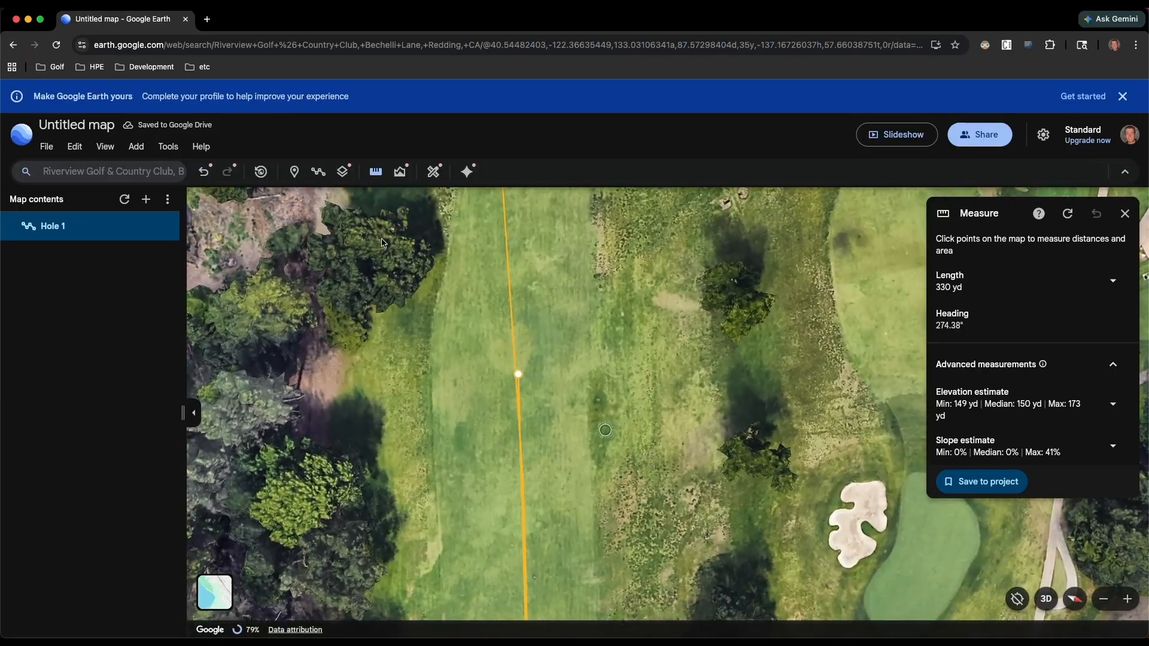
left_click(375, 172)
left_click(377, 174)
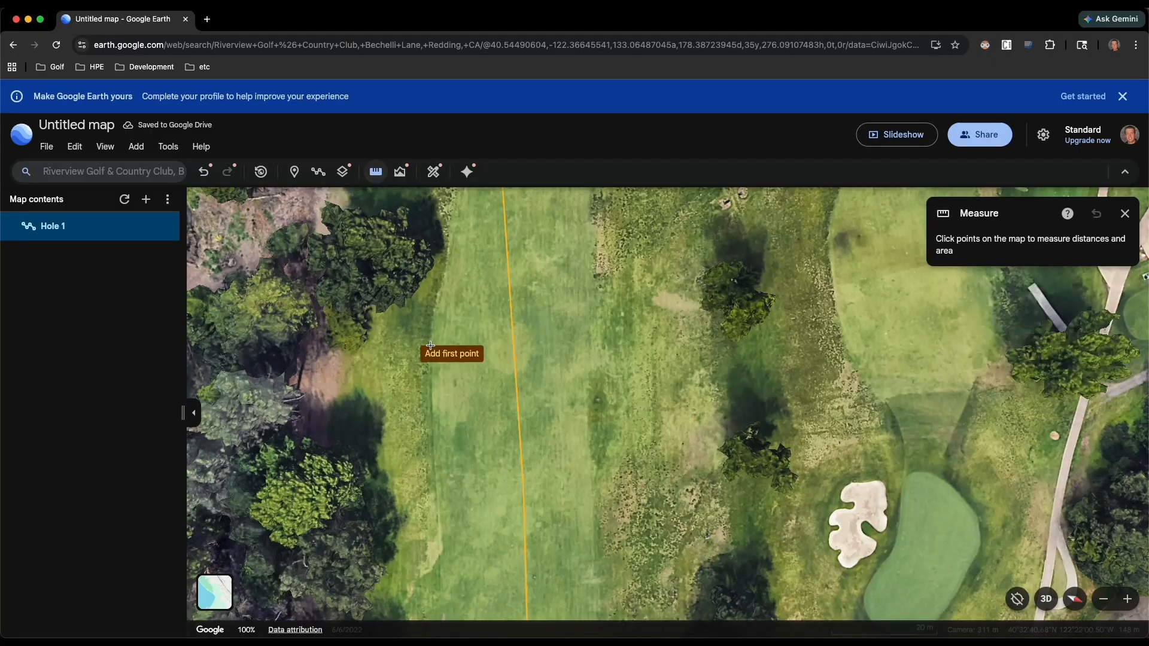
left_click(432, 376)
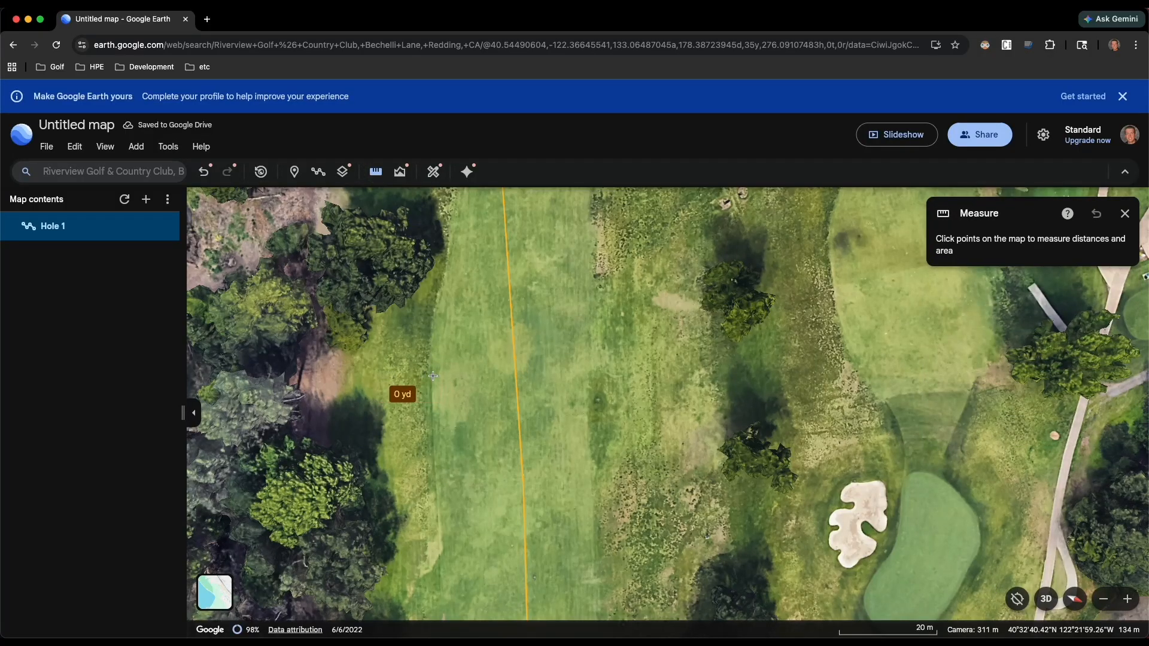
double_click(663, 374)
- Examine the cross-fairway measurement in tilted and overhead views, looking along the hole toward the green
left_click_drag(578, 408, 564, 359, "shift")
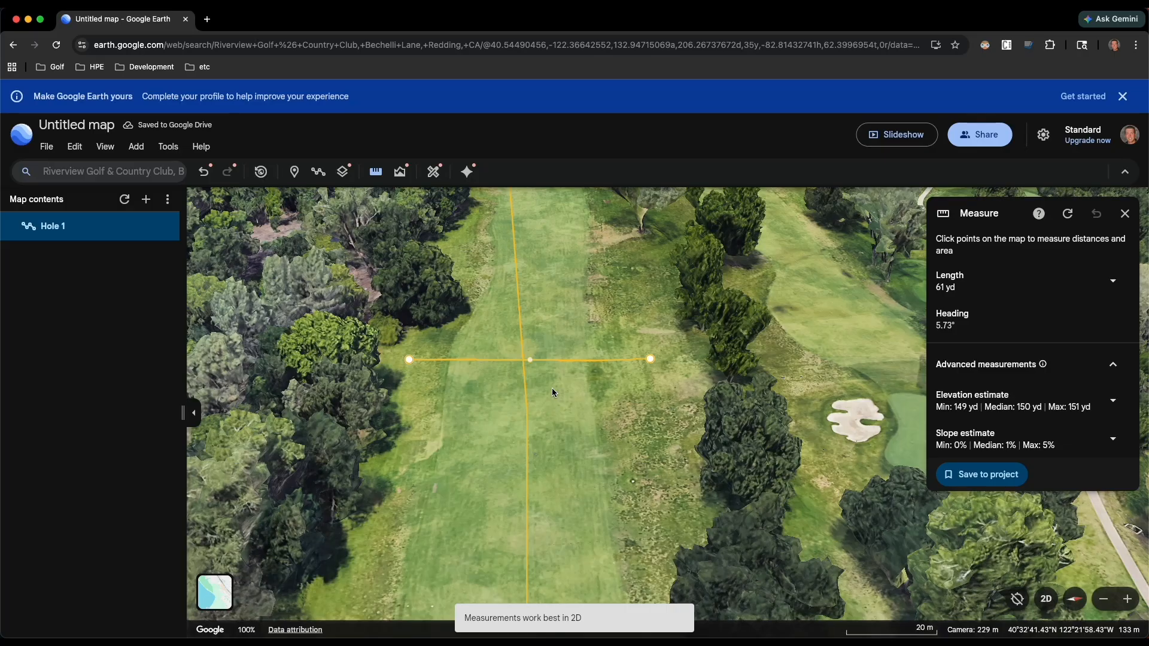
left_click_drag(554, 381, 556, 440, "shift")
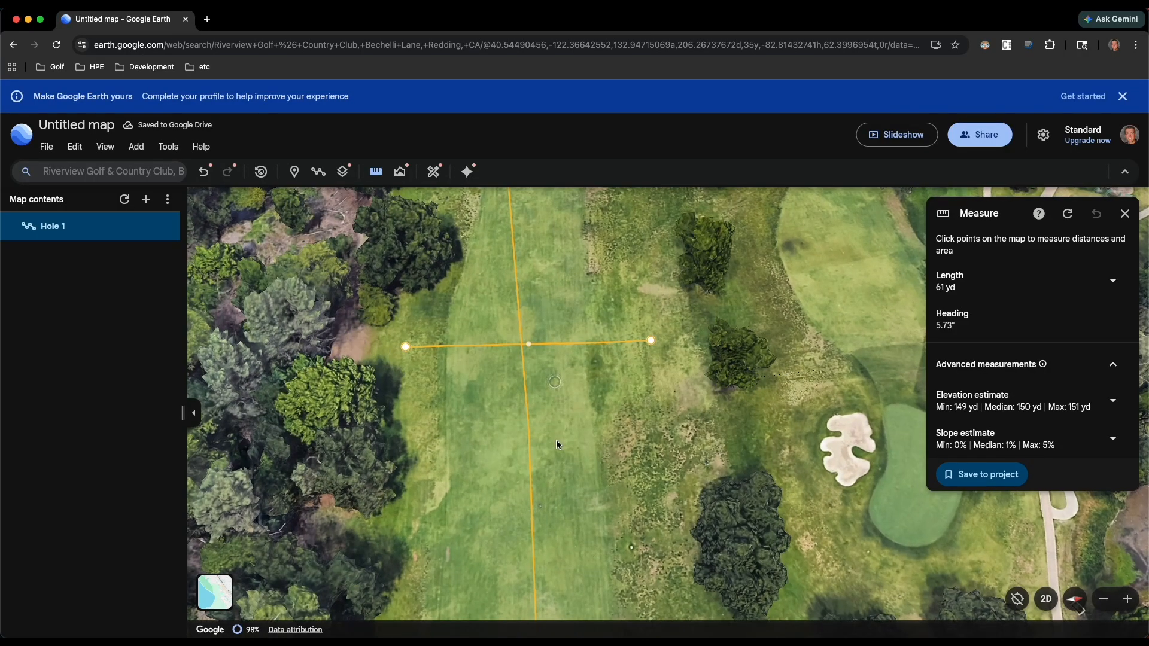
scroll(555, 439, "down", 5)
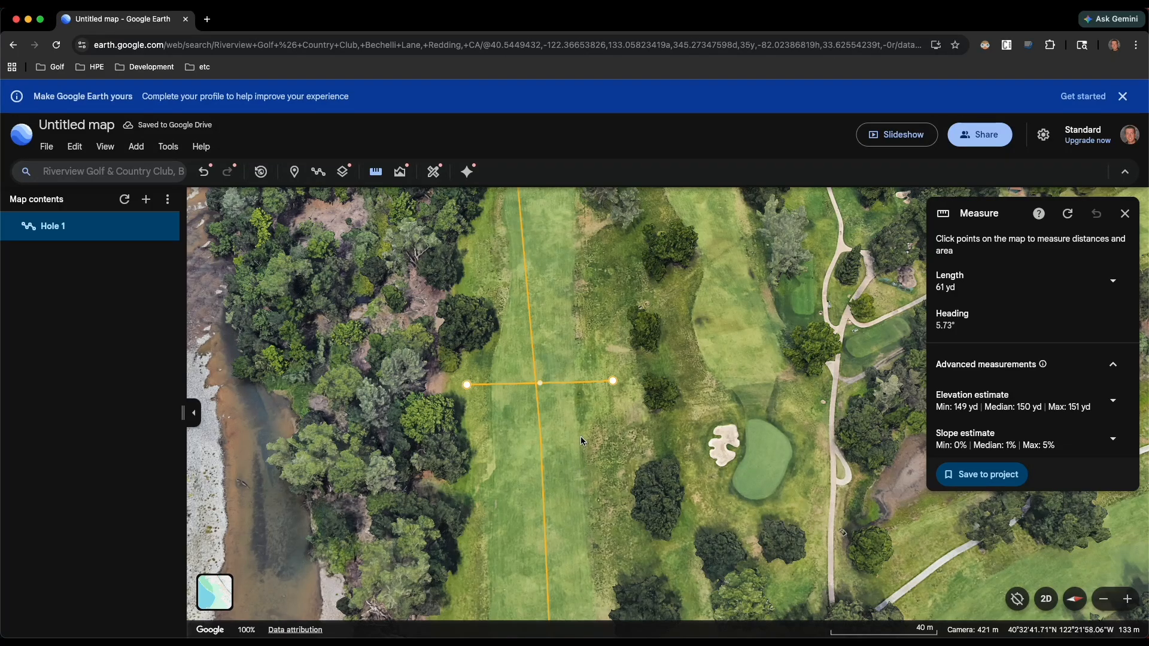
left_click_drag(562, 404, 551, 304, "shift")
scroll(566, 448, "down", 4)
scroll(549, 431, "up", 5)
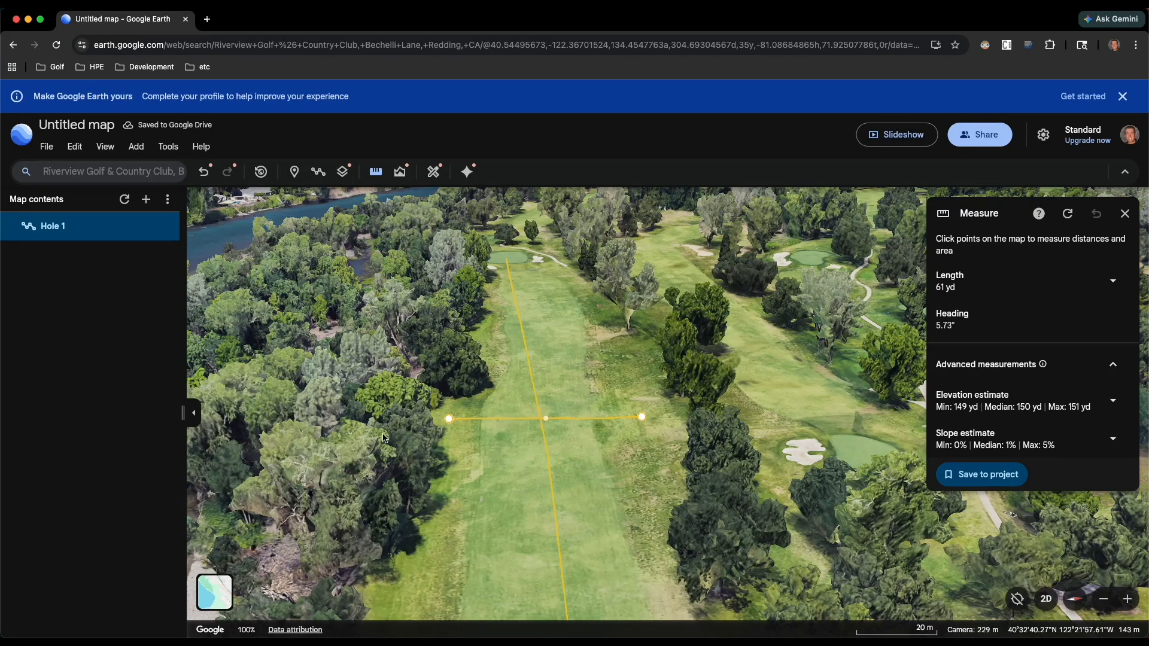
- Search for "tierra" and go to The Golf Club Tierra Oaks in Redding, CA
left_click(96, 172)
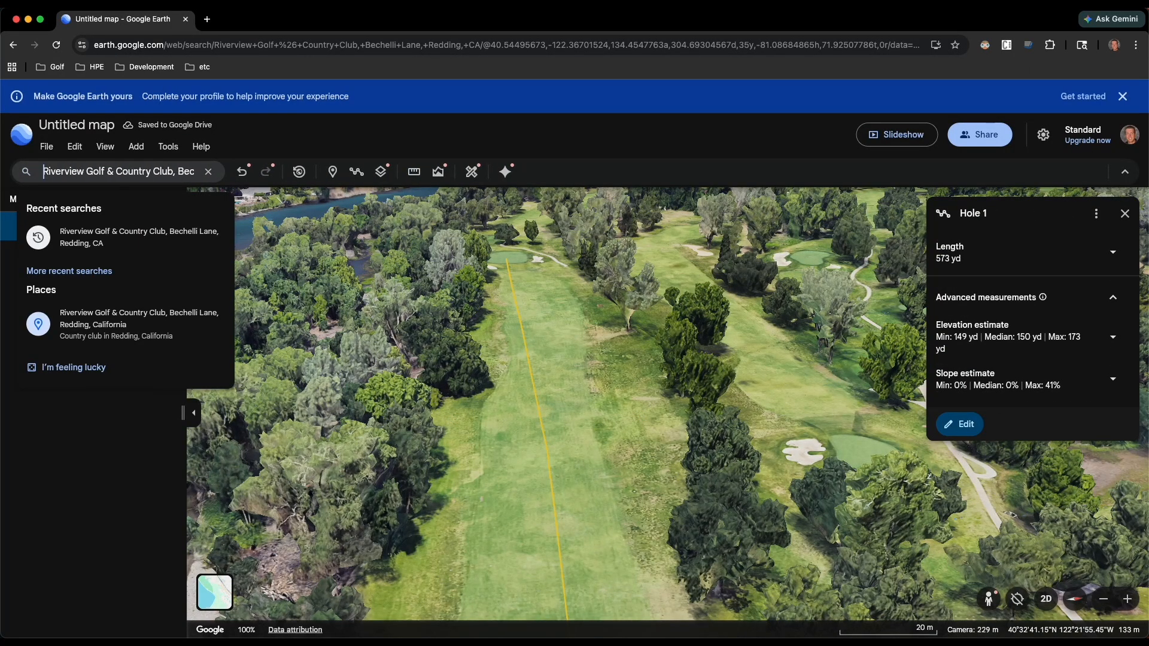
key("super+a")
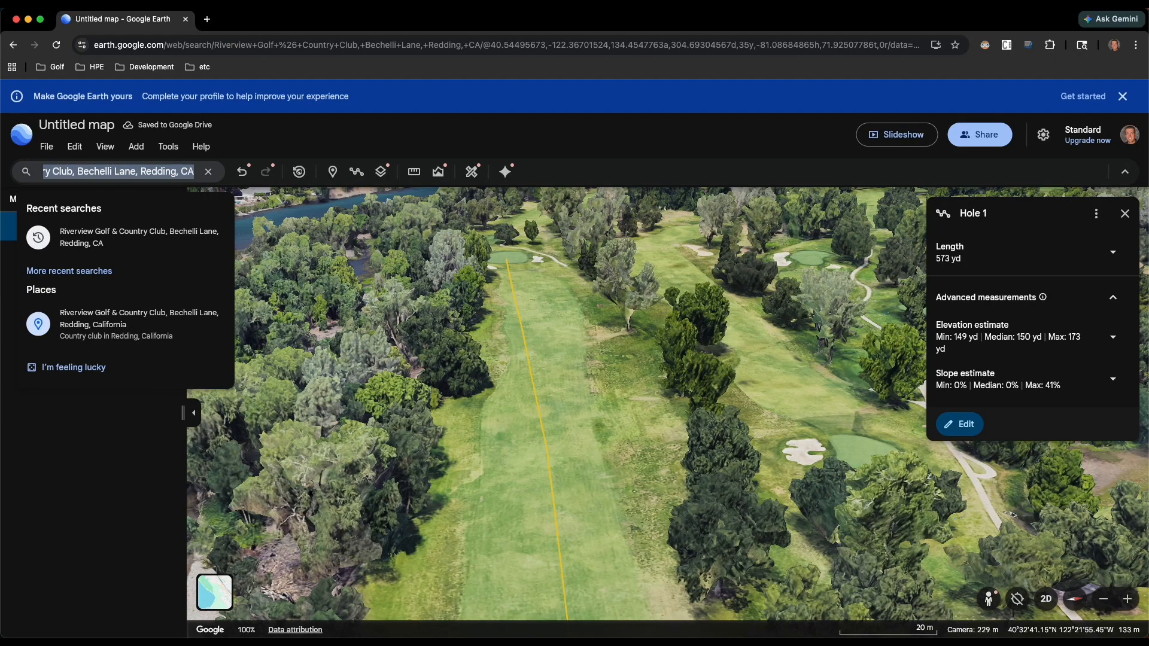
type("tierra")
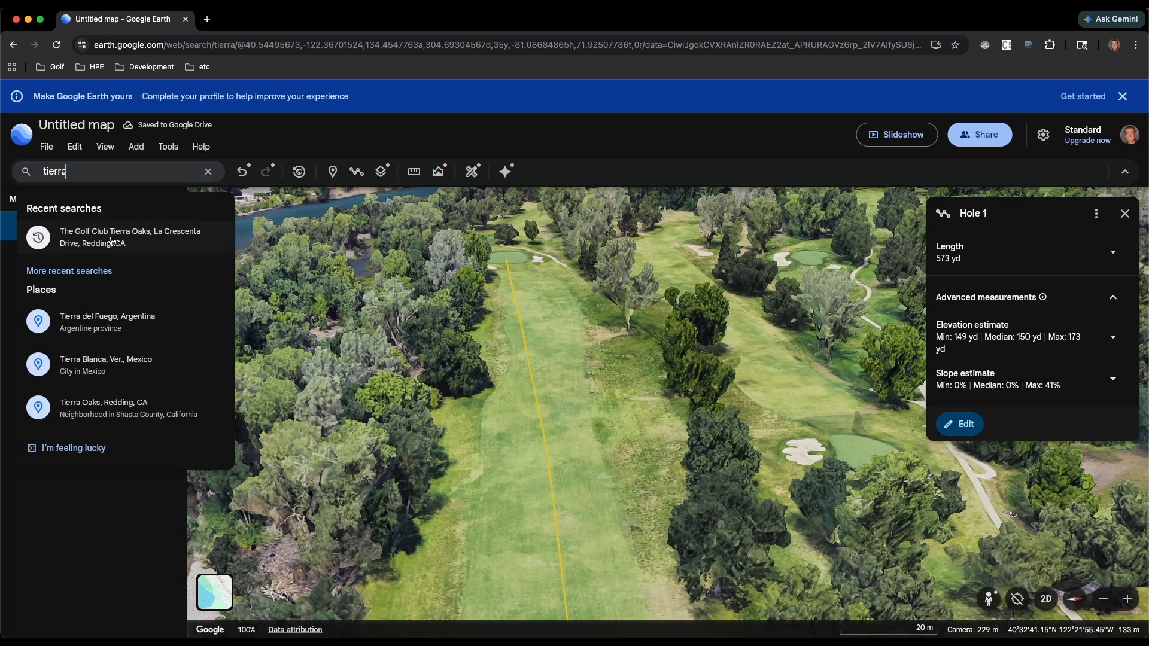
left_click(112, 242)
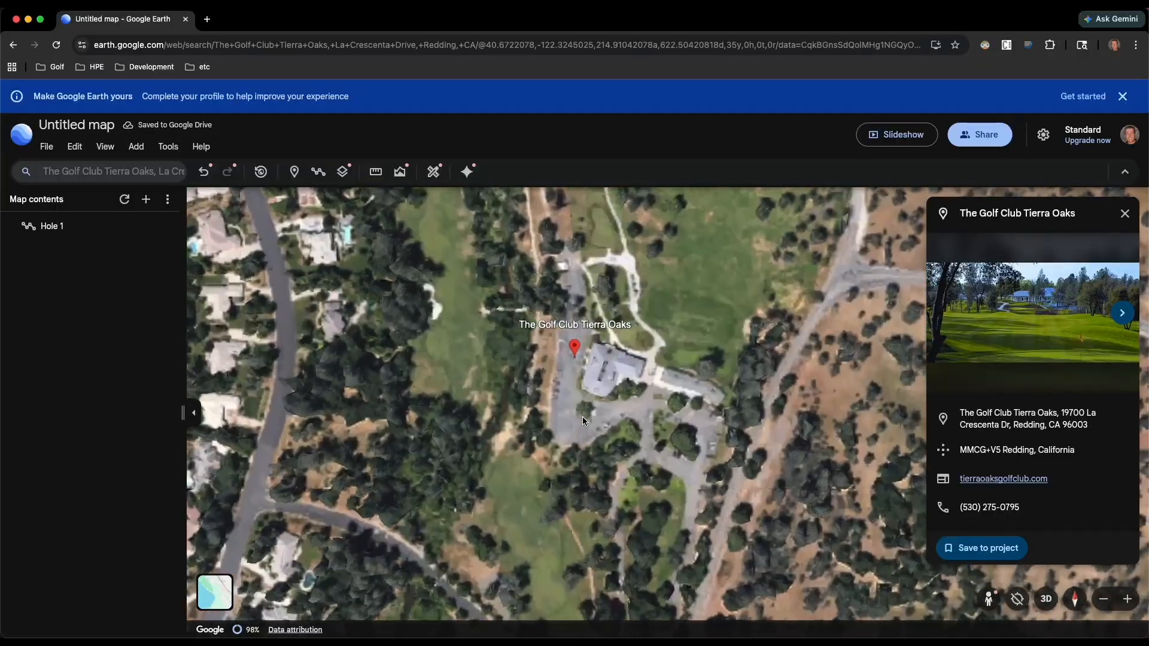
- Measure from the tee beside the Tierra Oaks clubhouse to a mid-fairway landing spot about 285 yd away
left_click_drag(583, 367, 551, 476)
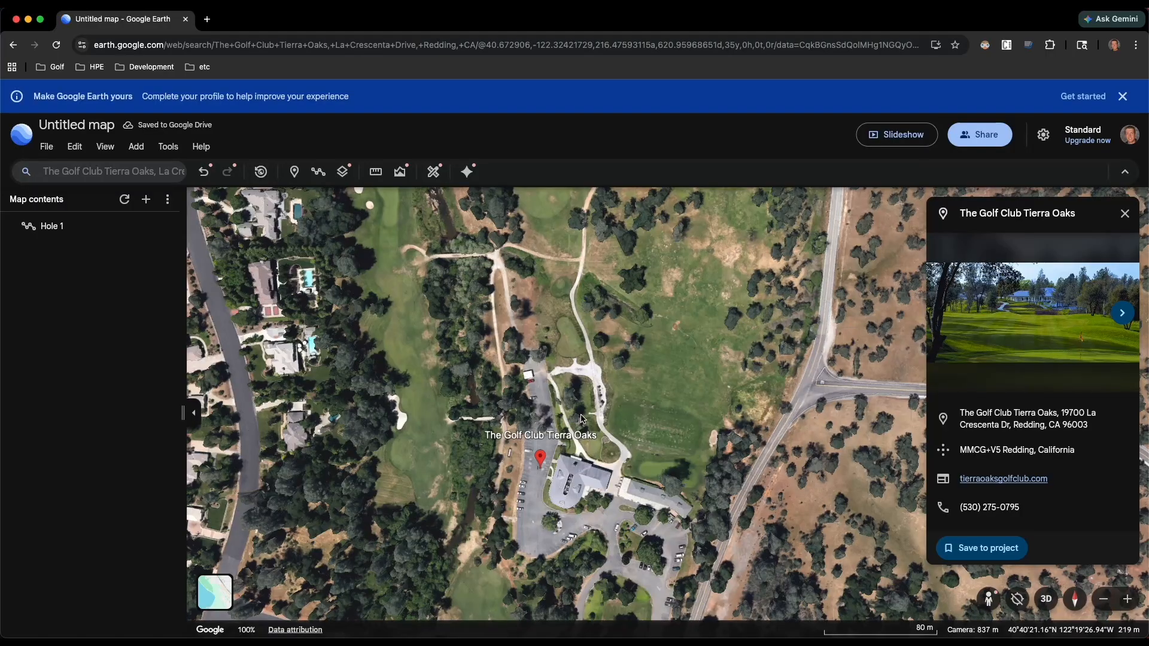
left_click_drag(583, 419, 587, 506, "shift")
scroll(586, 506, "down", 5)
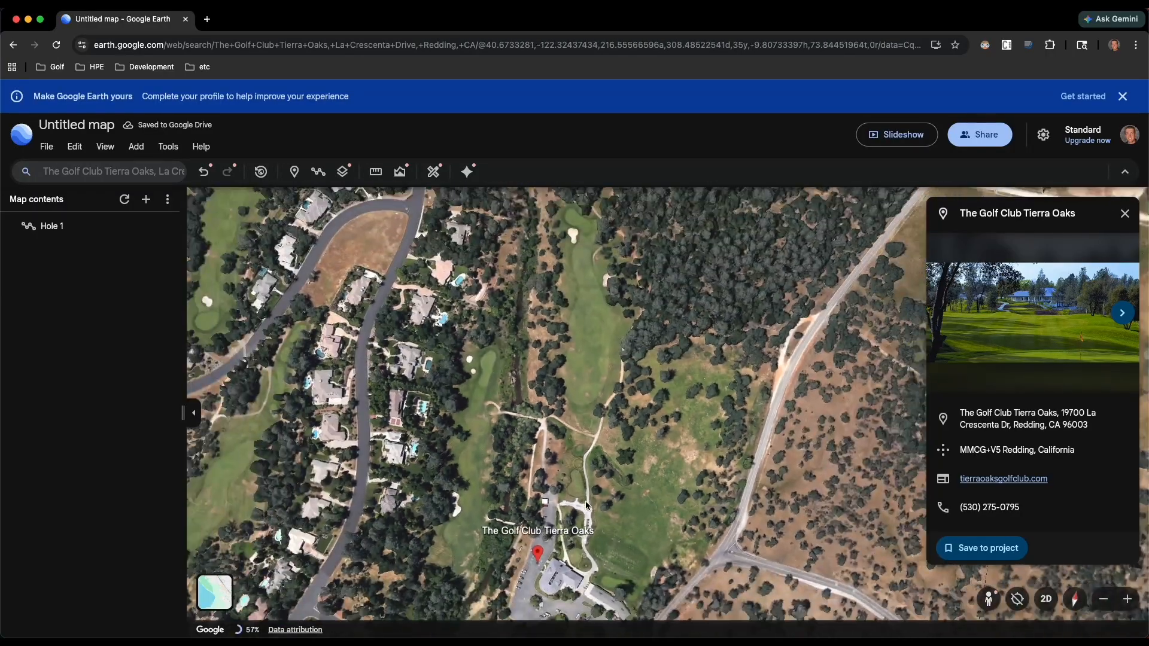
scroll(586, 507, "up", 5)
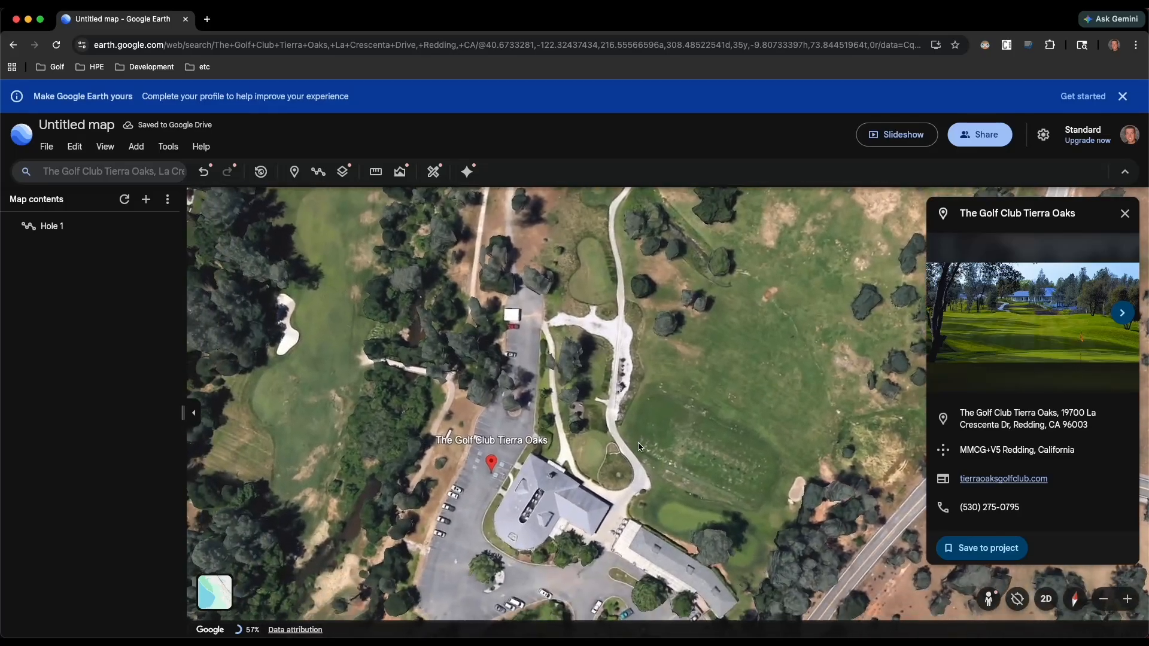
scroll(639, 447, "up", 5)
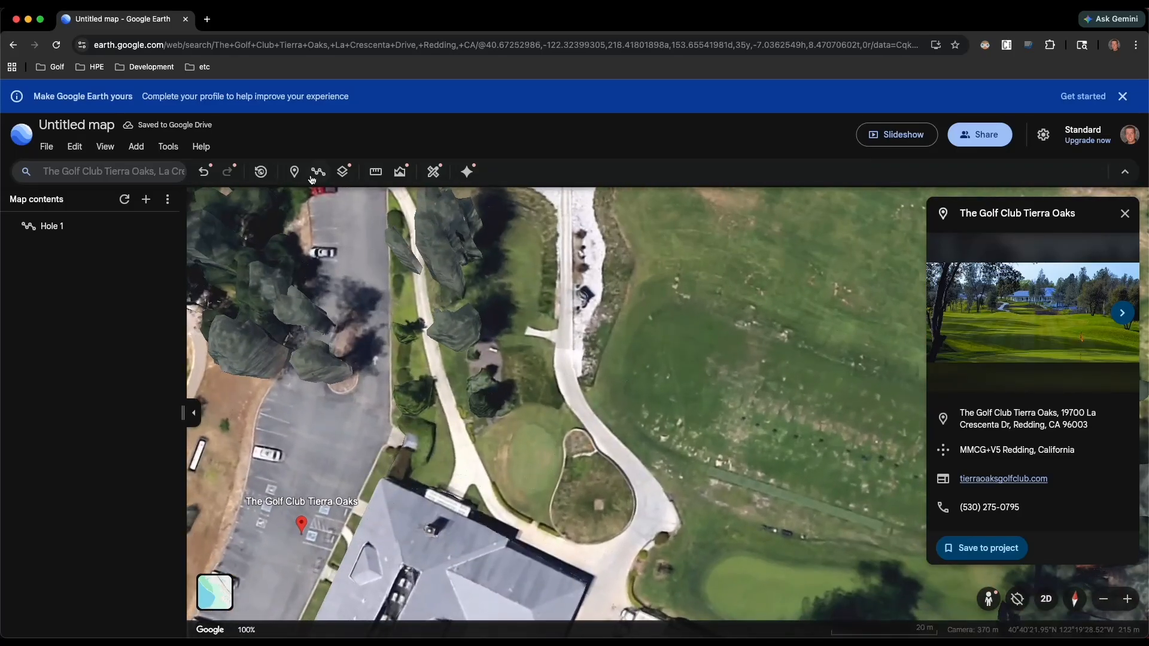
left_click(375, 171)
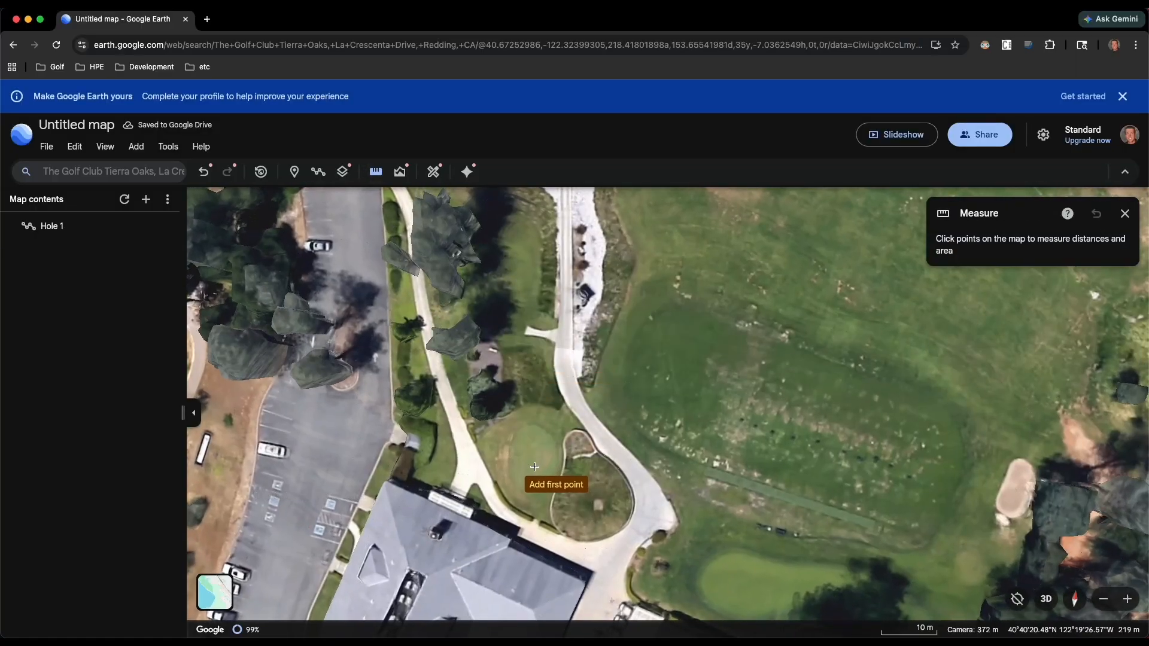
left_click(542, 476)
scroll(535, 367, "down", 3)
left_click_drag(535, 367, 532, 479)
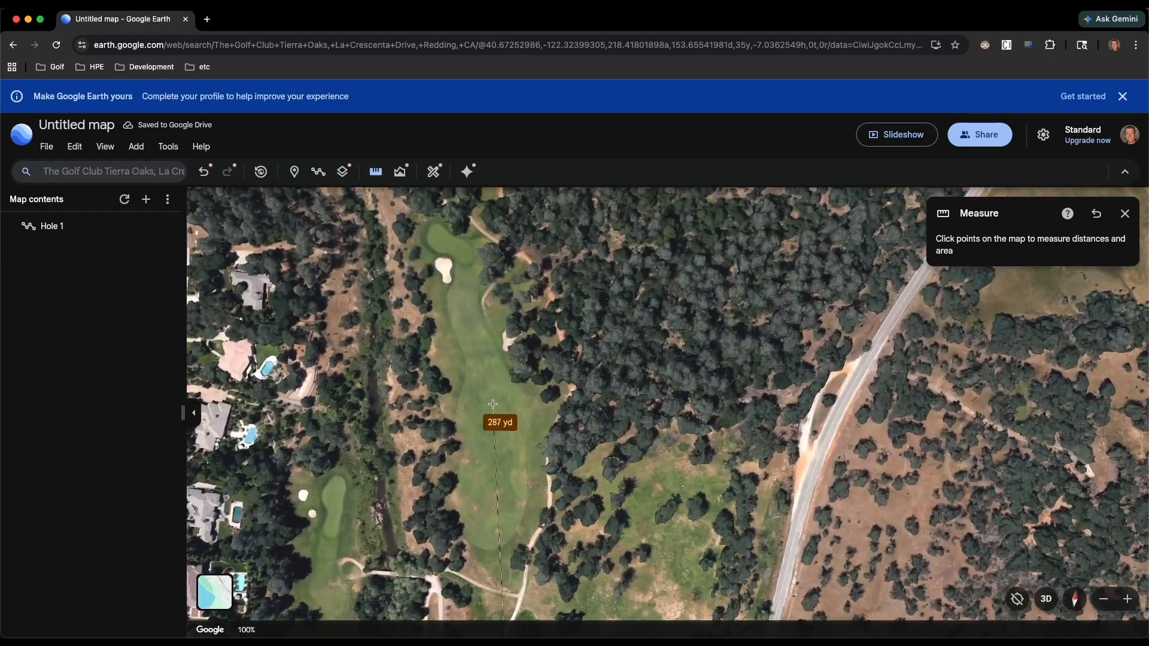
scroll(492, 398, "up", 3)
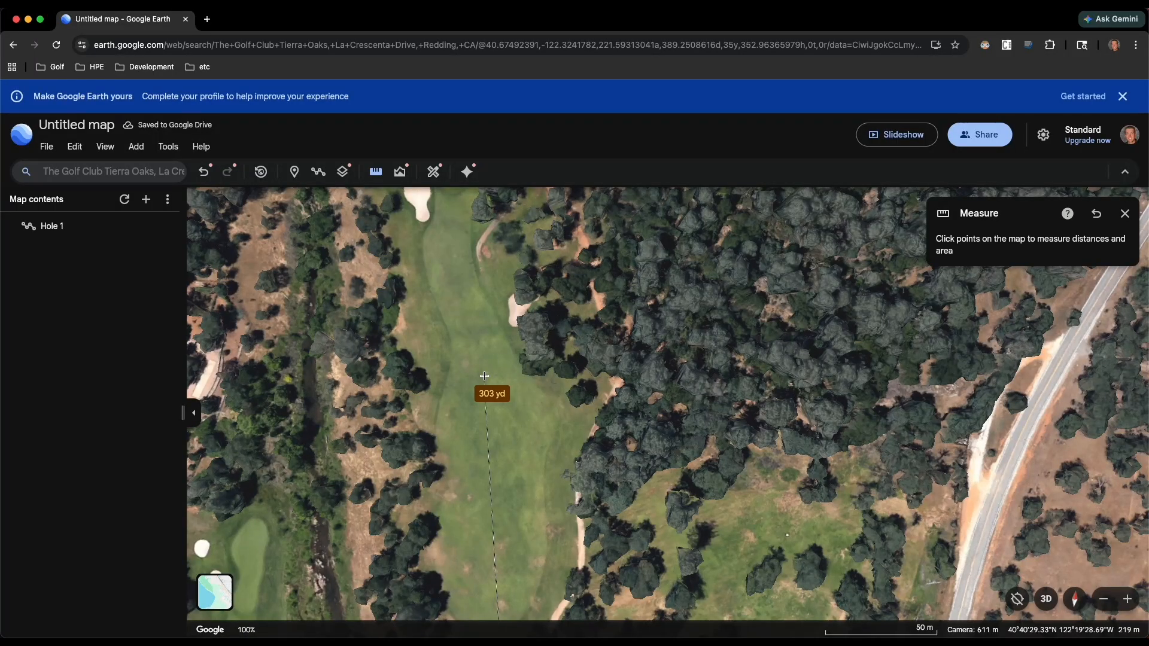
double_click(491, 415)
- Start a new measurement and measure straight across the fairway at the 285 yd landing spot, from one rough edge to the other
left_click(379, 175)
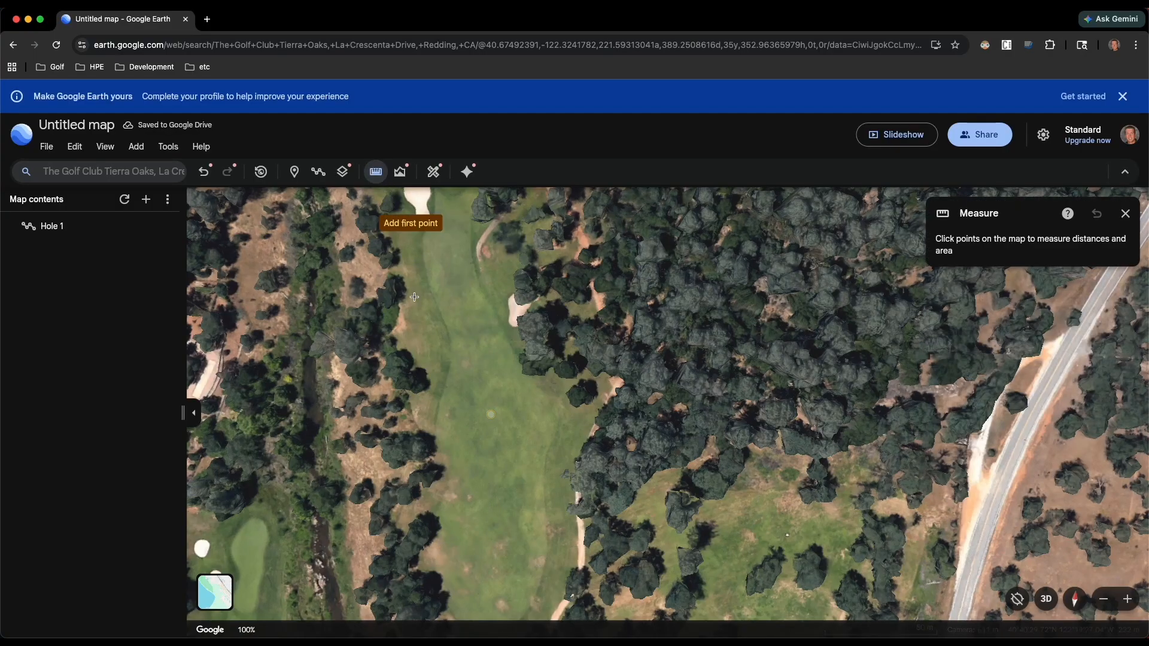
left_click(434, 424)
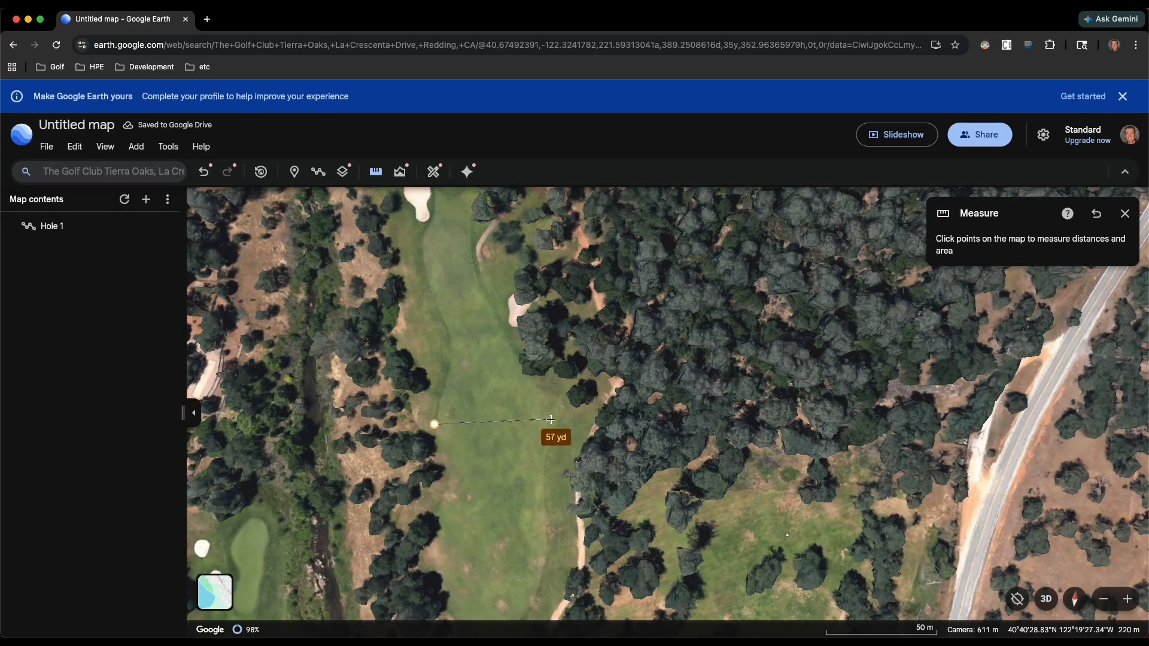
double_click(552, 421)
key("o")
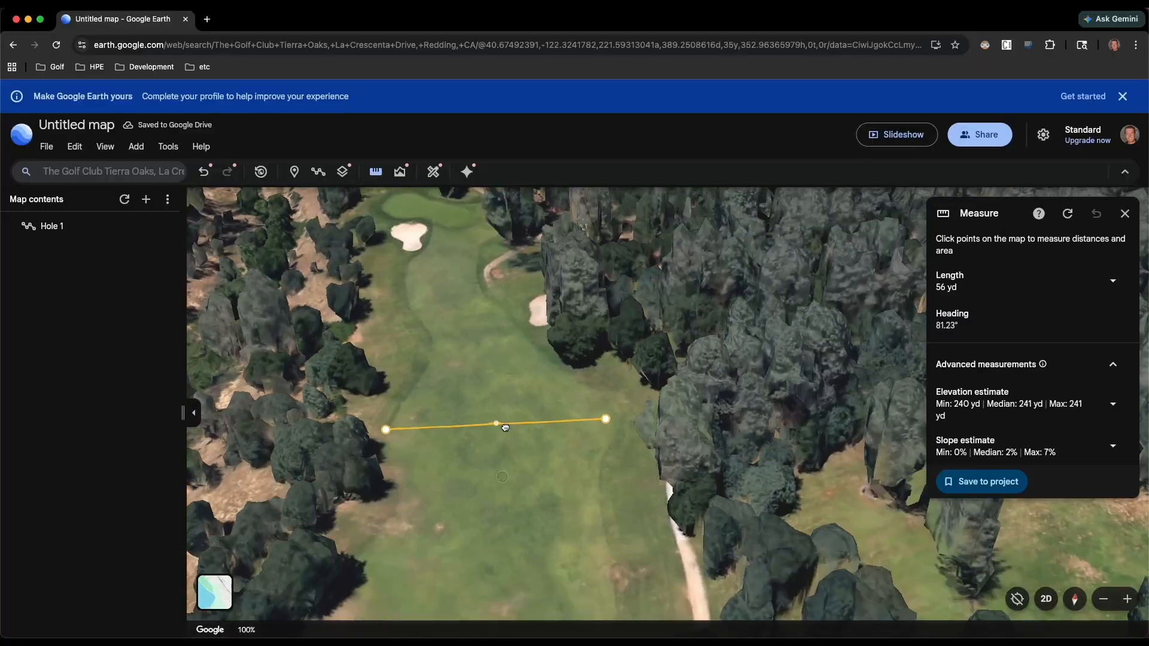
left_click_drag(505, 428, 501, 482, "shift")
scroll(502, 484, "down", 5)
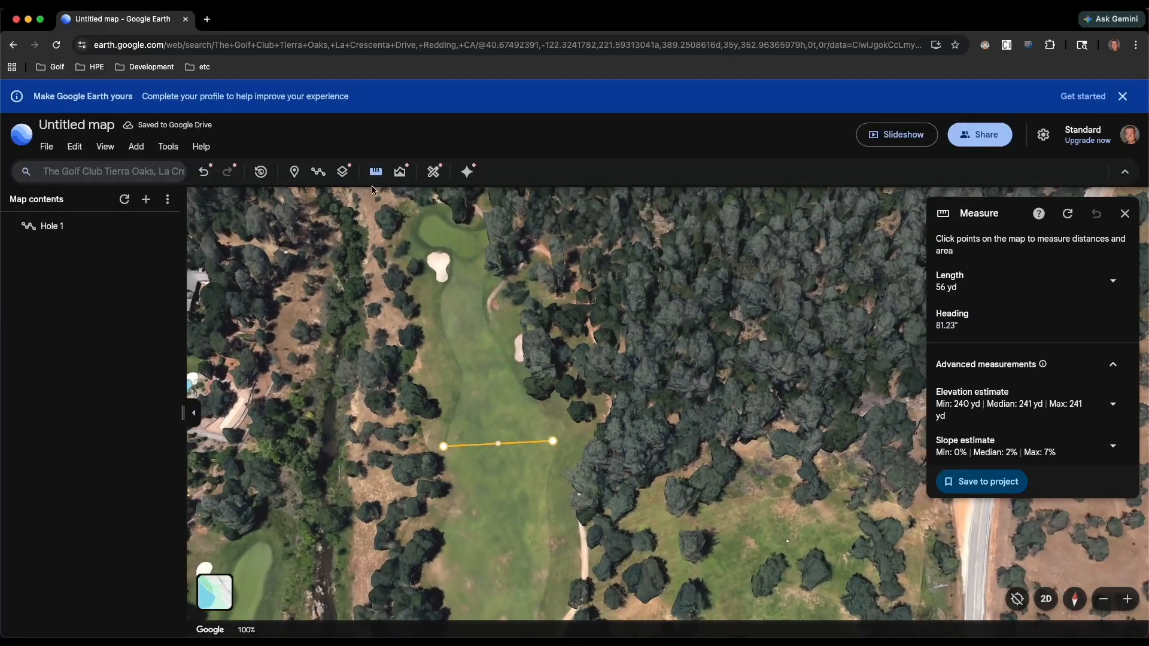
- Start a new measurement from the landing spot to a point about 45 yd farther up the fairway toward the green
left_click(376, 172)
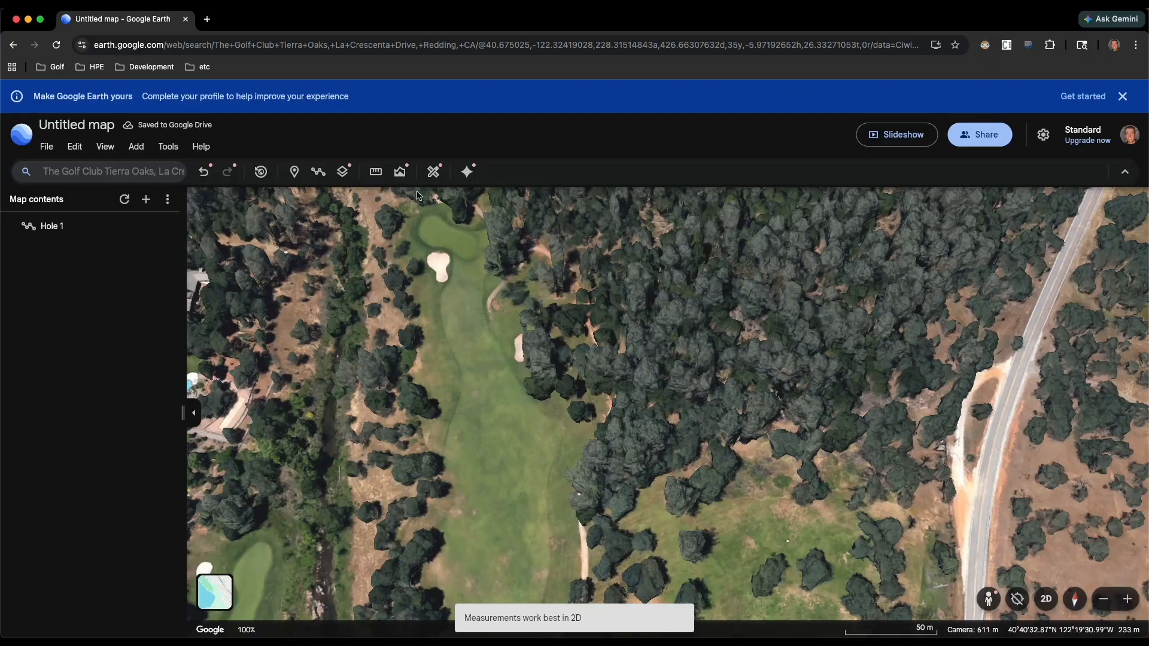
left_click(376, 172)
left_click(497, 448)
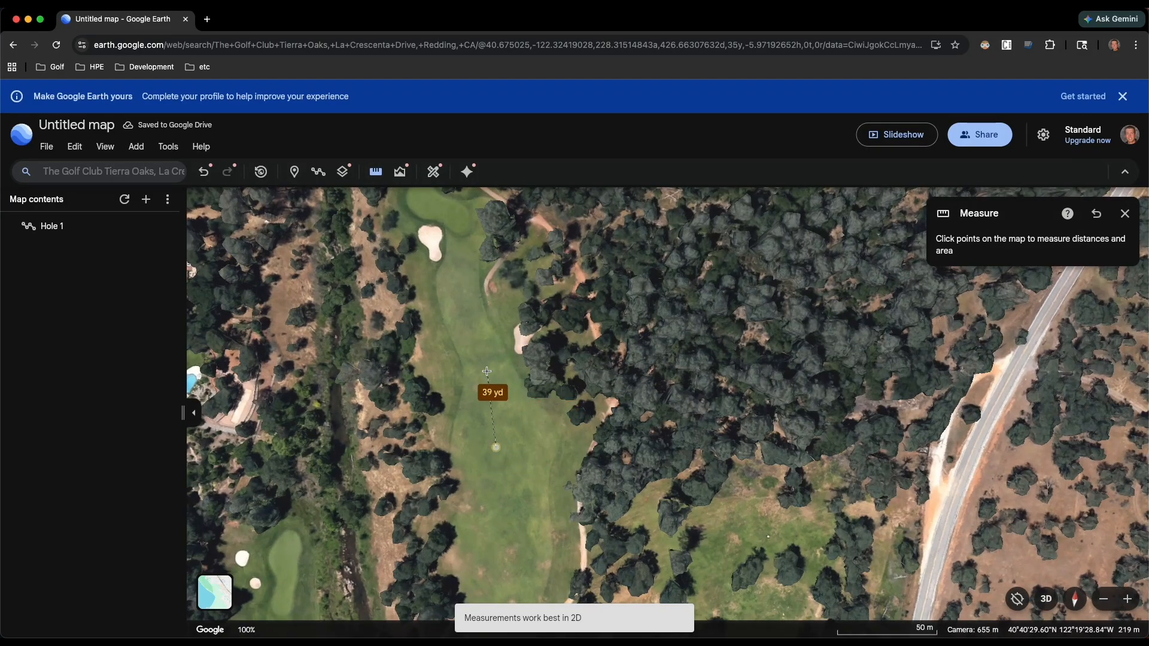
left_click(488, 364)
left_click(488, 364)
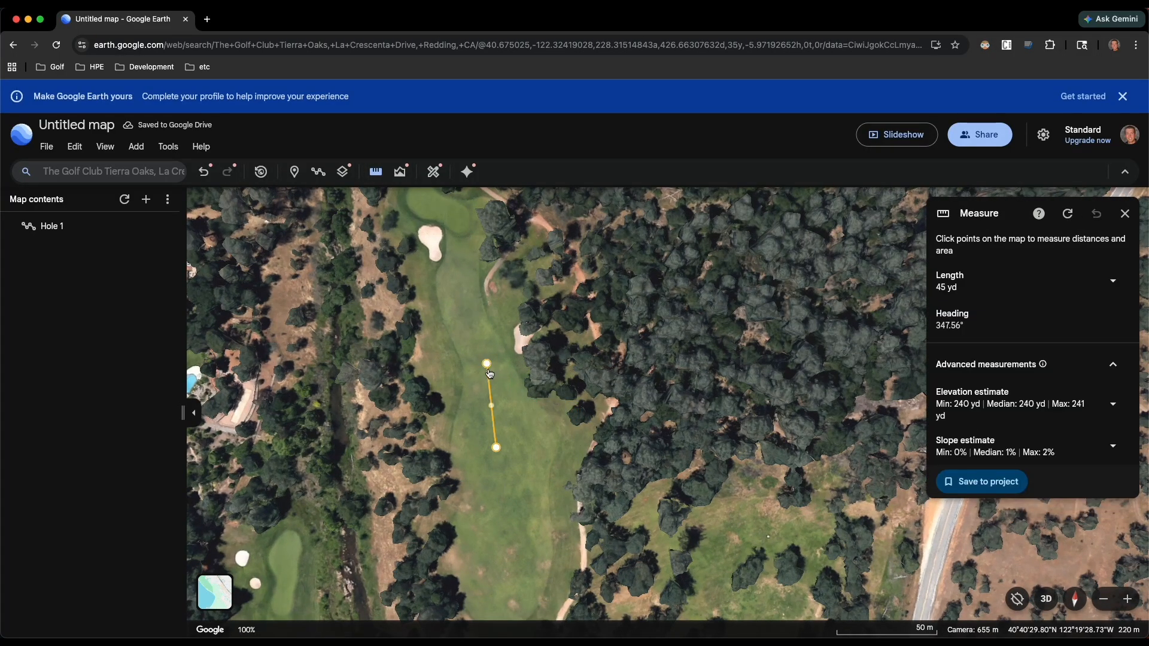
- Measure the fairway's width where it narrows, just short of the bunker beside the trees
scroll(487, 365, "up", 3)
left_click(374, 174)
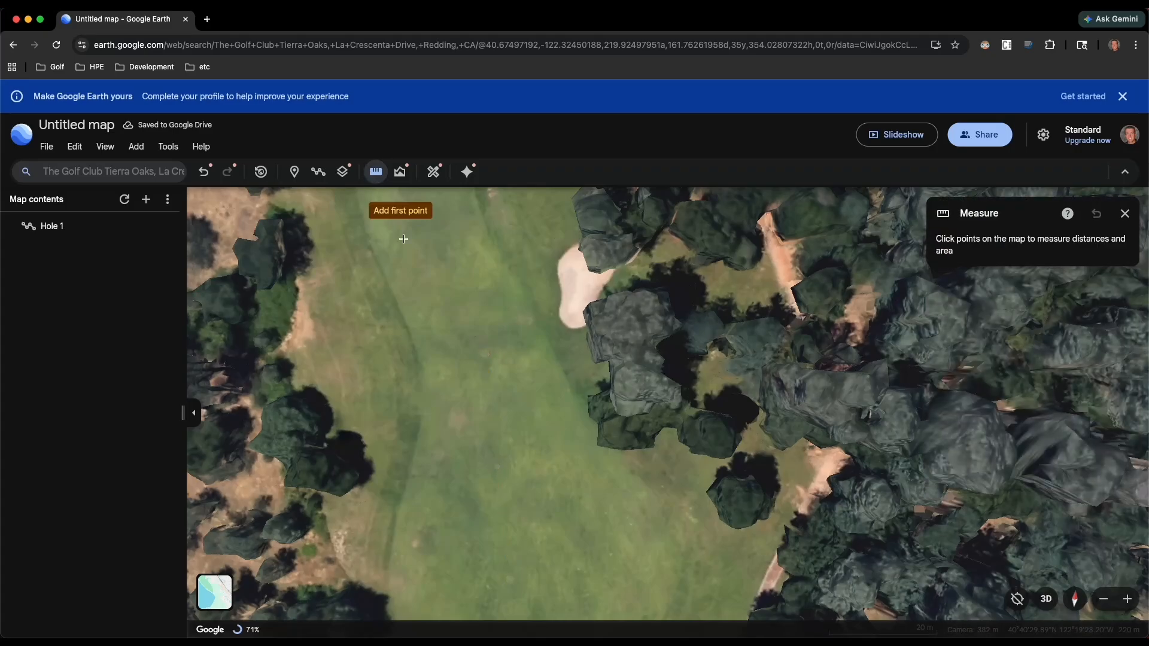
left_click(421, 367)
double_click(554, 354)
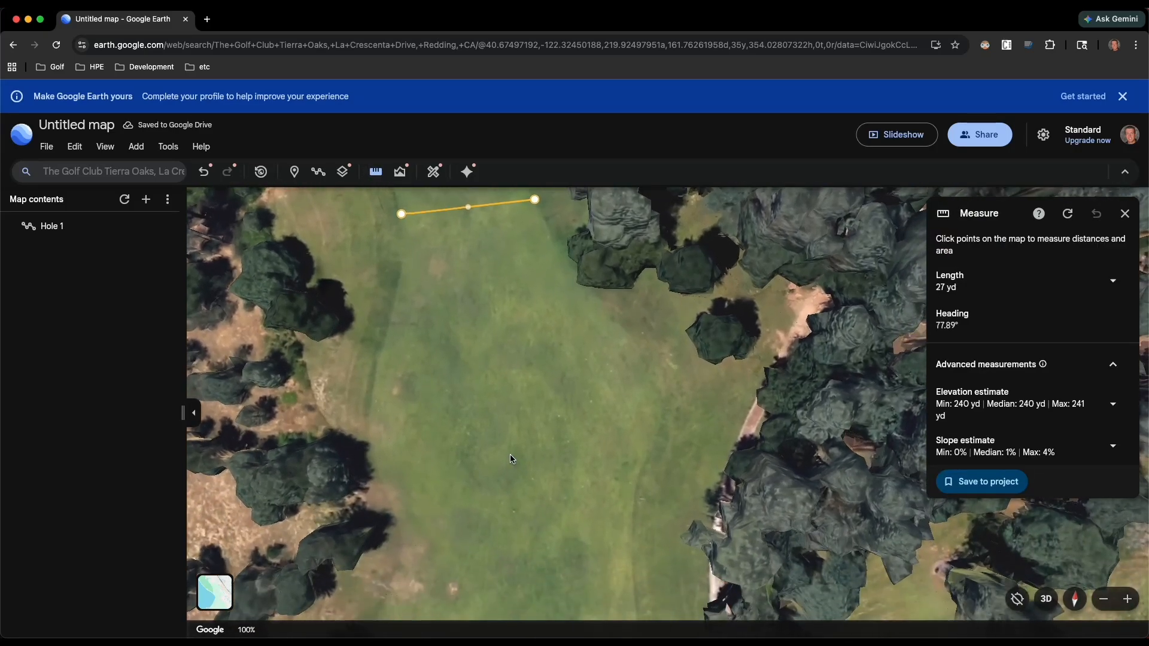
- Examine the narrow-fairway measurement in a tilted view looking toward the green and in an overhead view of the whole hole
left_click_drag(510, 457, 503, 371, "shift")
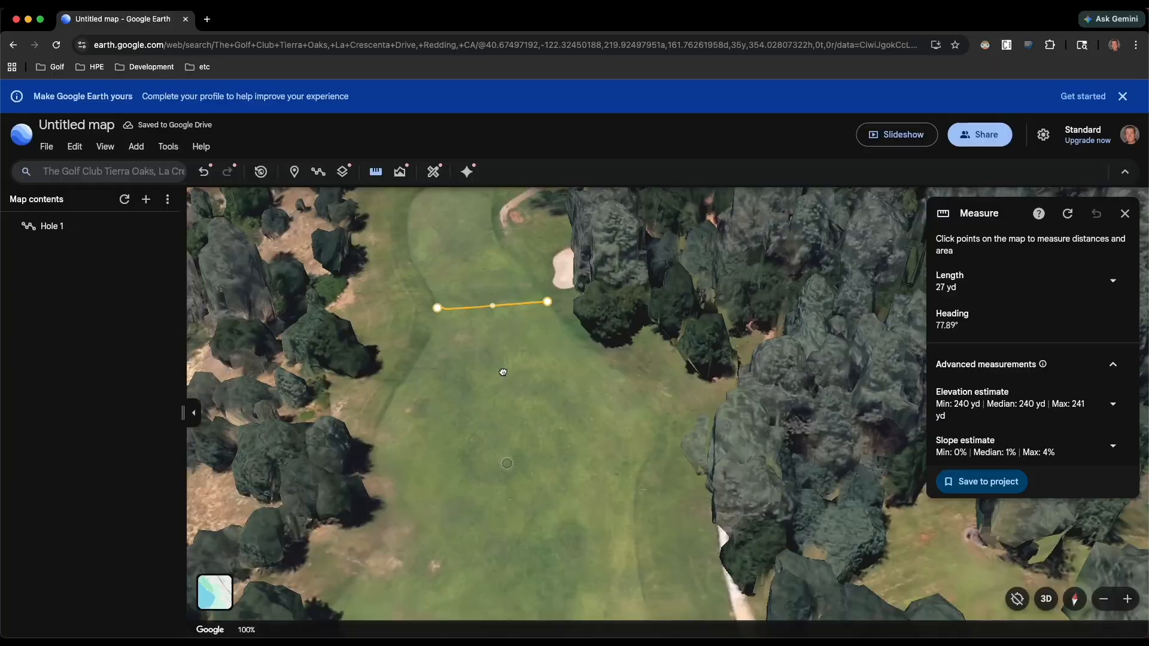
scroll(500, 422, "up", 3)
left_click_drag(499, 466, 486, 367, "shift")
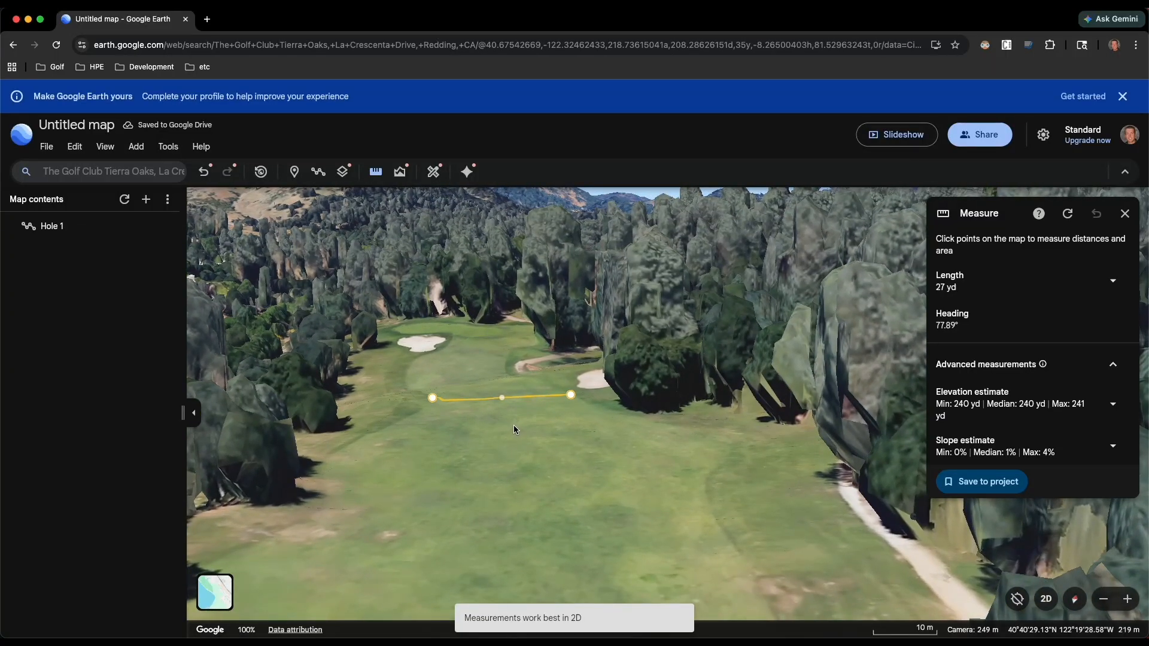
mouse_move(517, 441)
left_mouse_down("shift")
mouse_move(514, 487)
mouse_move(545, 509)
left_mouse_up("shift")
scroll(513, 487, "down", 2)
scroll(548, 469, "down", 5)
mouse_move(546, 457)
left_mouse_down("shift")
mouse_move(549, 511)
mouse_move(540, 471)
left_mouse_up("shift")
scroll(545, 508, "down", 3)
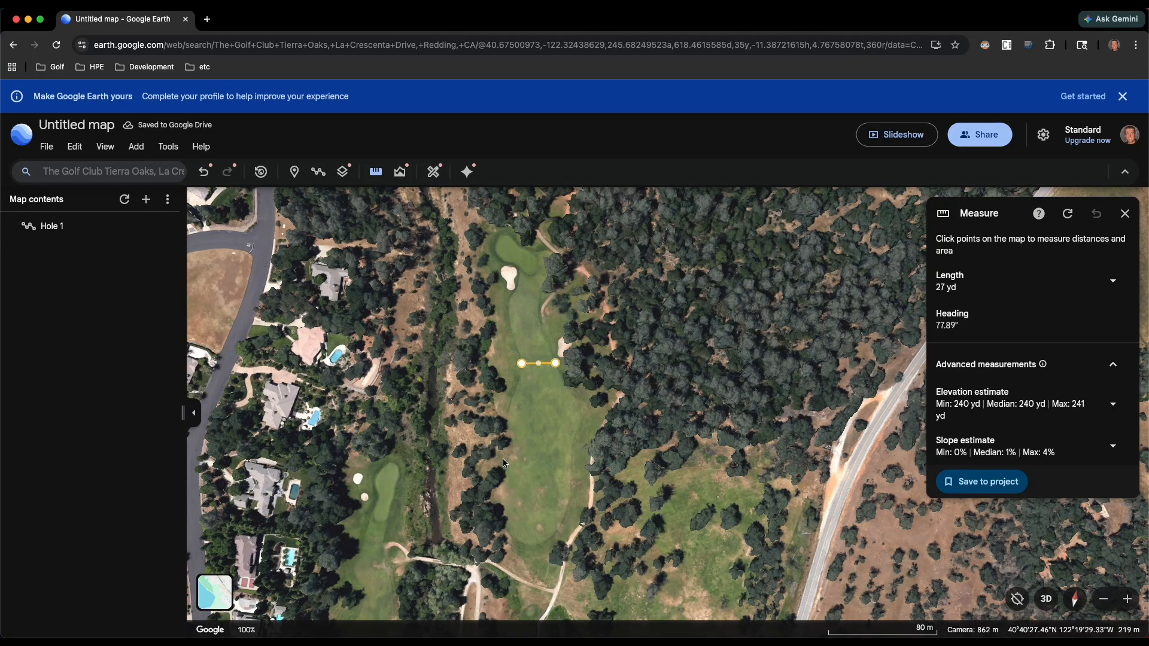
- Search for "wilcox golf" and go to Wilcox Oaks Golf Club in Red Bluff, CA
left_click(117, 173)
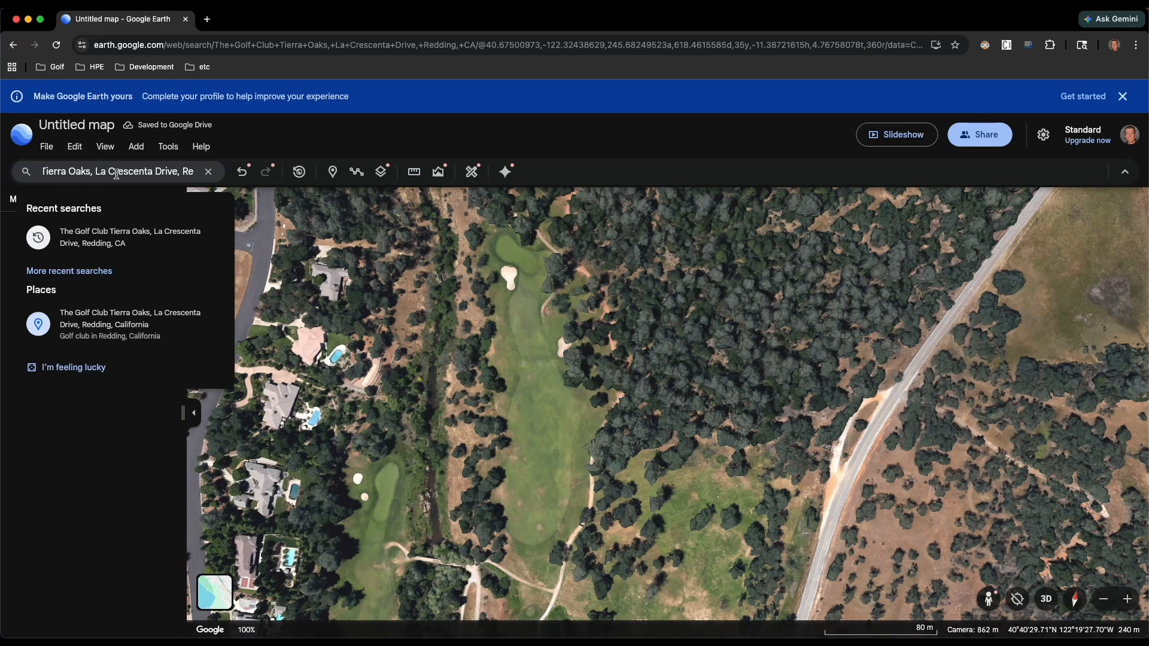
key("super+a")
type("wilcox")
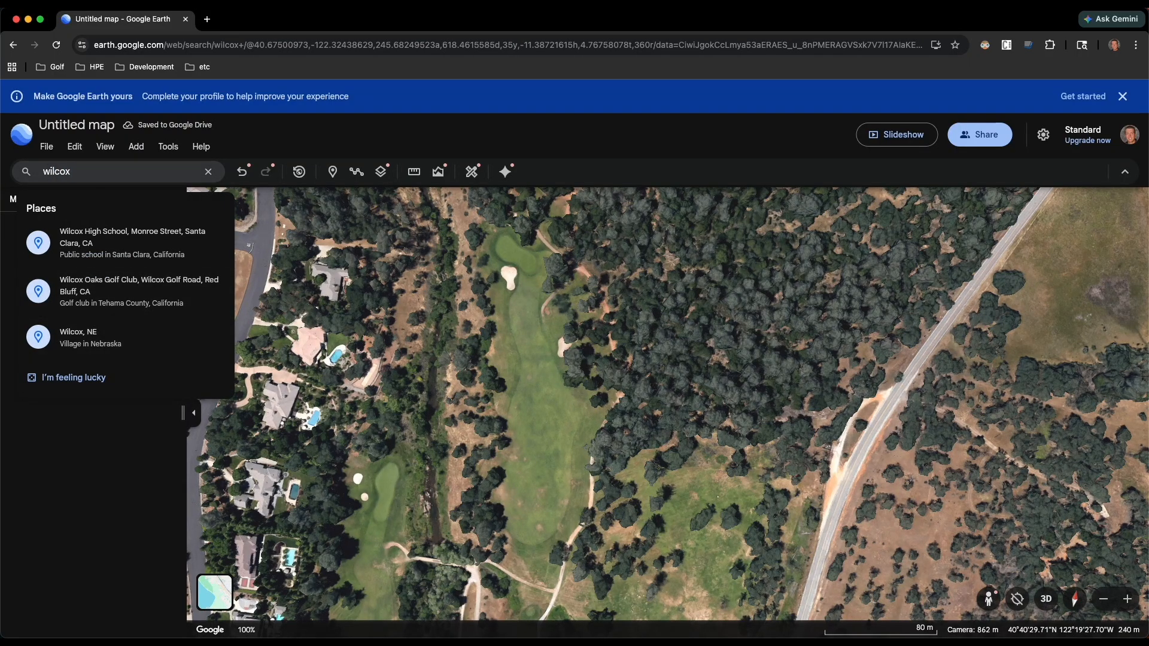
type(" golf")
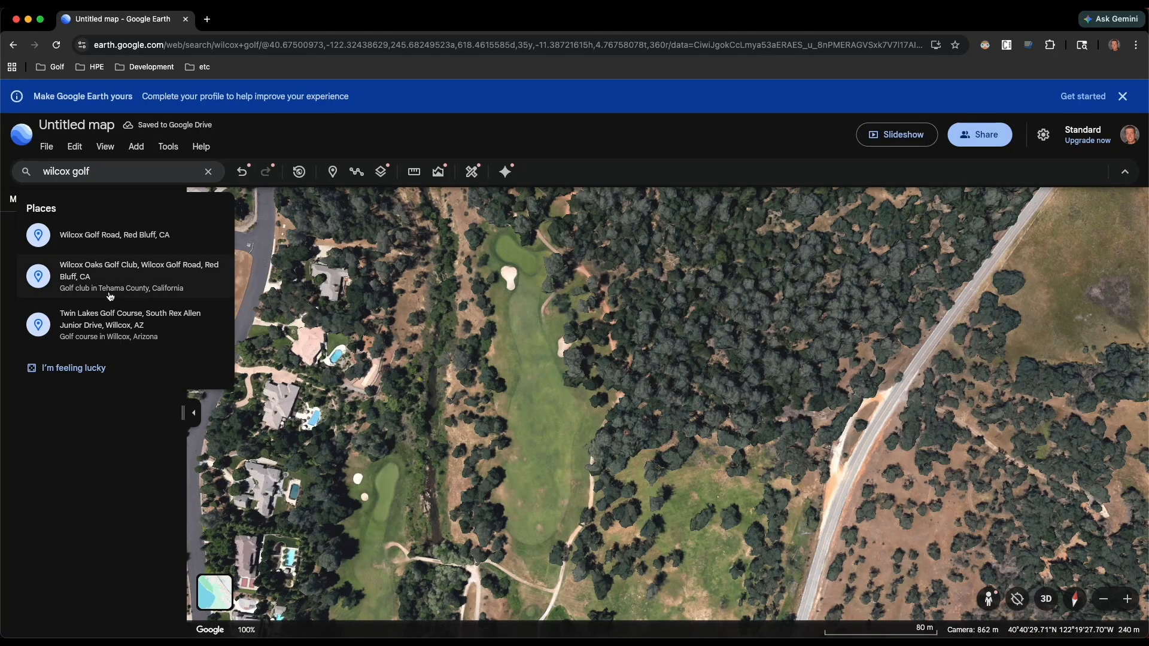
left_click(113, 286)
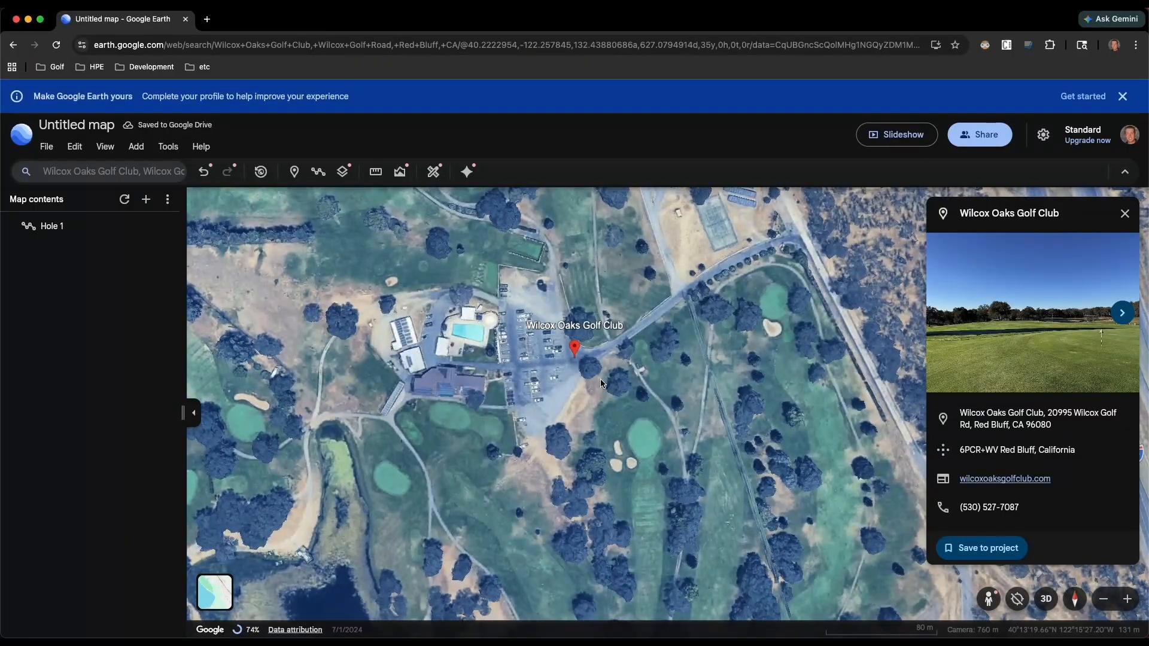
- Measure from the tree-lined tee of the dogleg hole near the pond straight over the trees to a spot short of its green, about 274 yd away
left_click_drag(613, 373, 617, 528)
left_click_drag(589, 299, 524, 407)
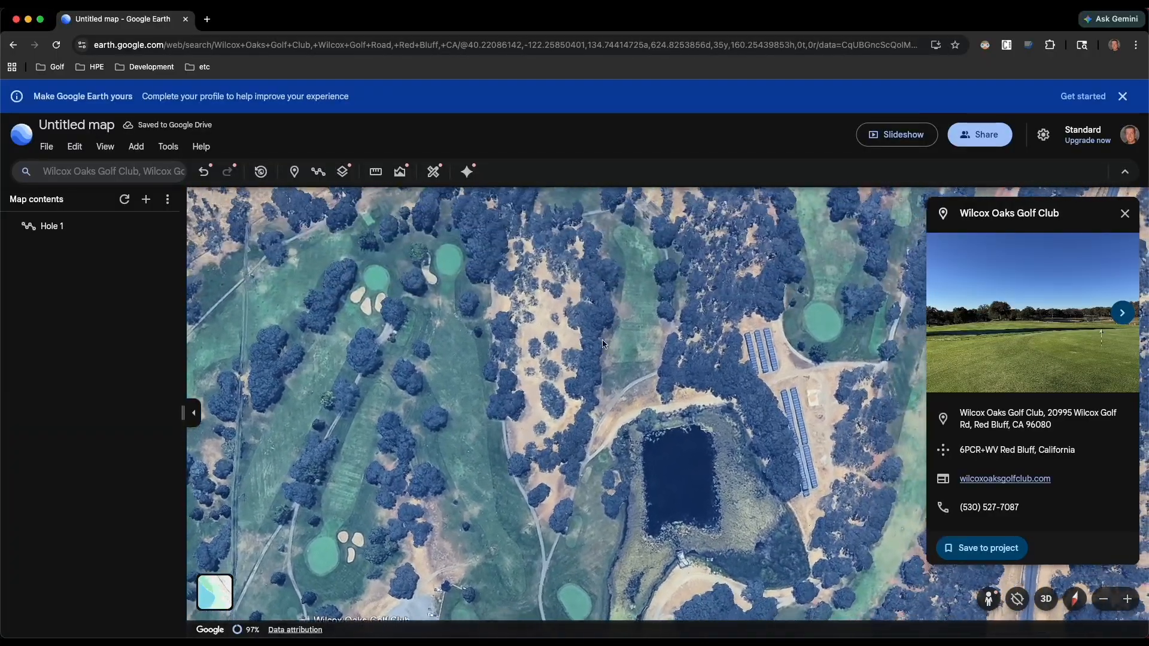
left_click_drag(593, 253, 506, 474)
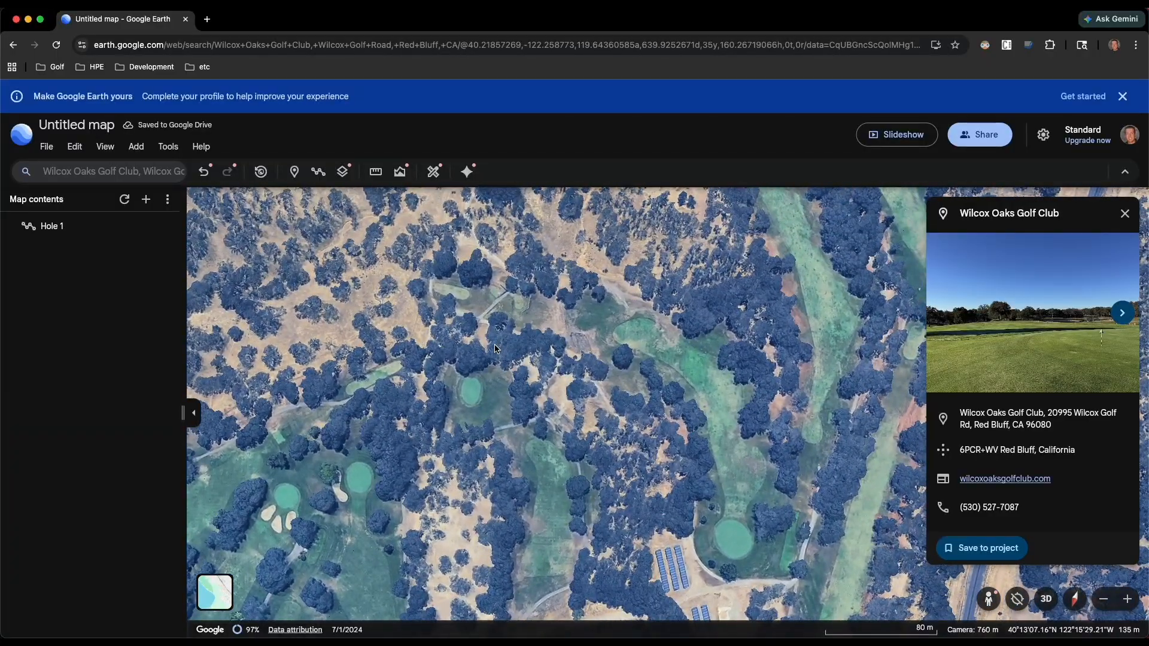
mouse_move(448, 348)
left_mouse_down("shift")
mouse_move(556, 384)
mouse_move(653, 397)
left_mouse_up("shift")
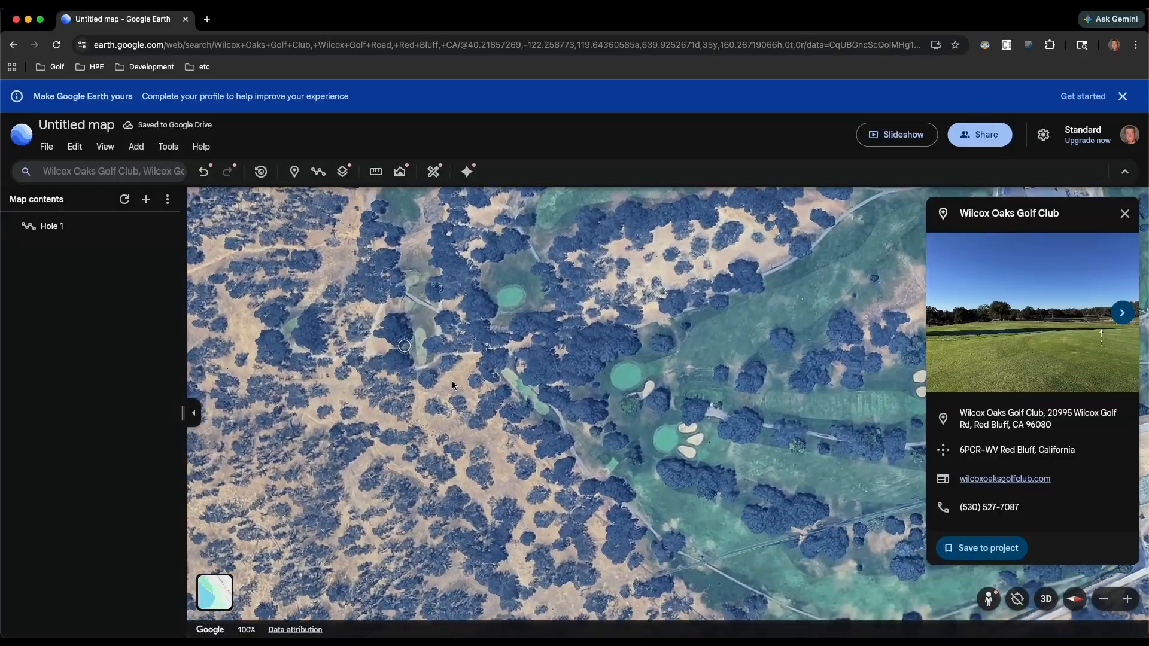
scroll(449, 379, "down", 4)
mouse_move(423, 376)
left_mouse_down()
mouse_move(450, 499)
mouse_move(464, 515)
left_mouse_up()
scroll(501, 480, "up", 4)
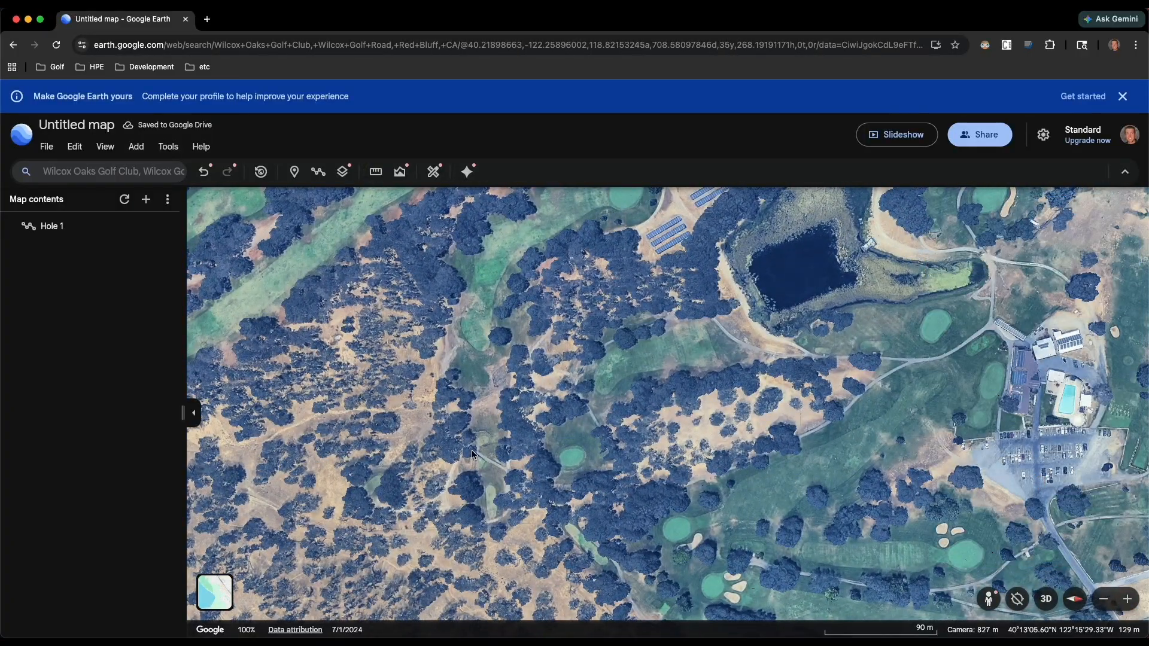
left_click(376, 174)
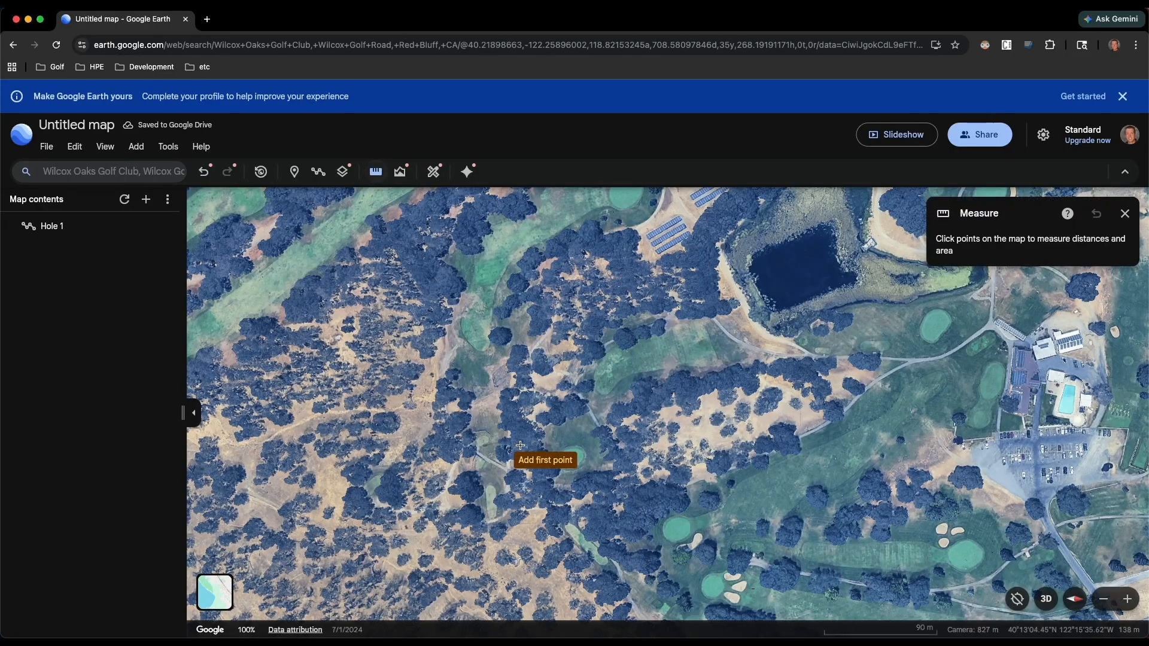
left_click(492, 513)
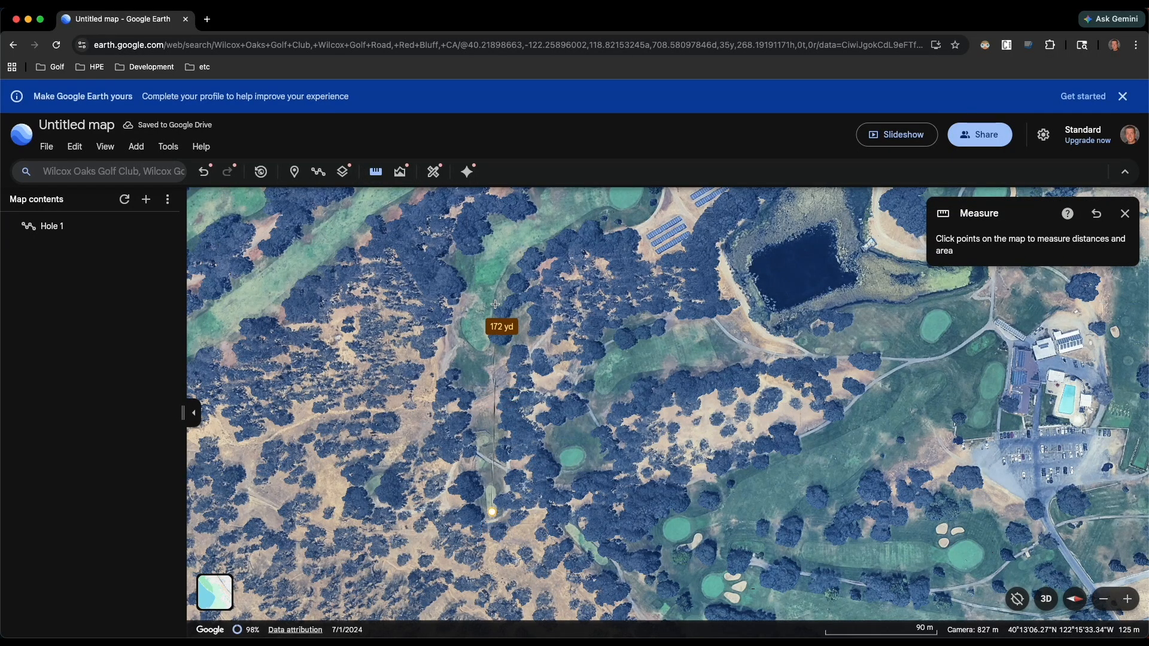
left_click_drag(497, 305, 482, 379)
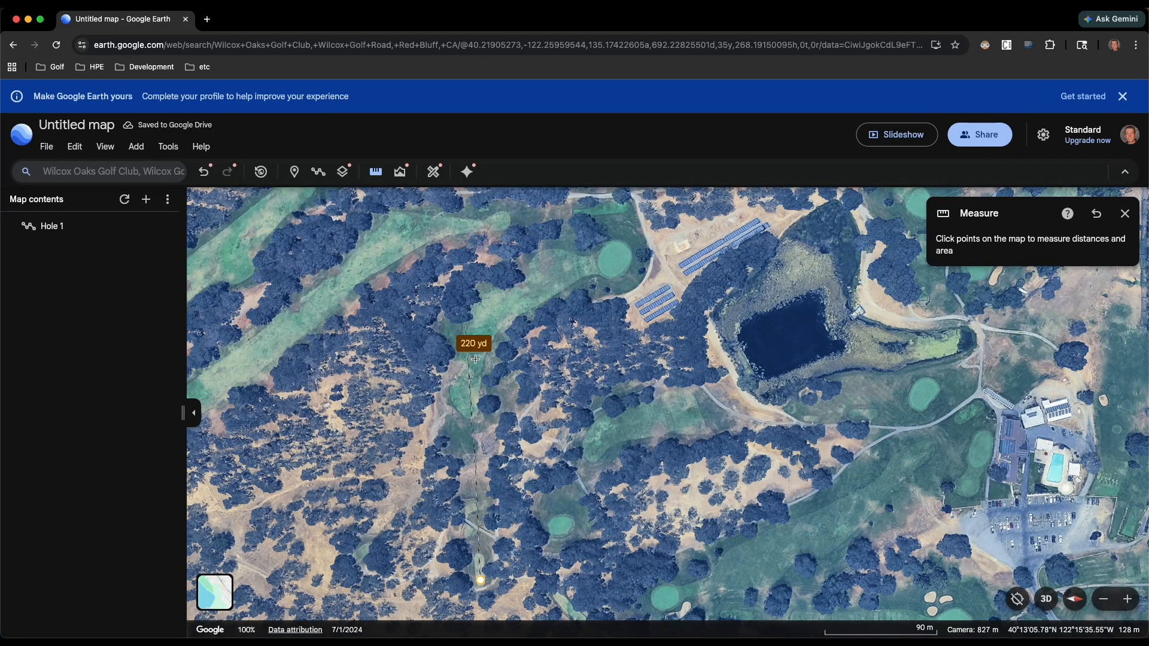
mouse_move(475, 444)
left_mouse_down()
mouse_move(506, 327)
mouse_move(491, 428)
left_mouse_up()
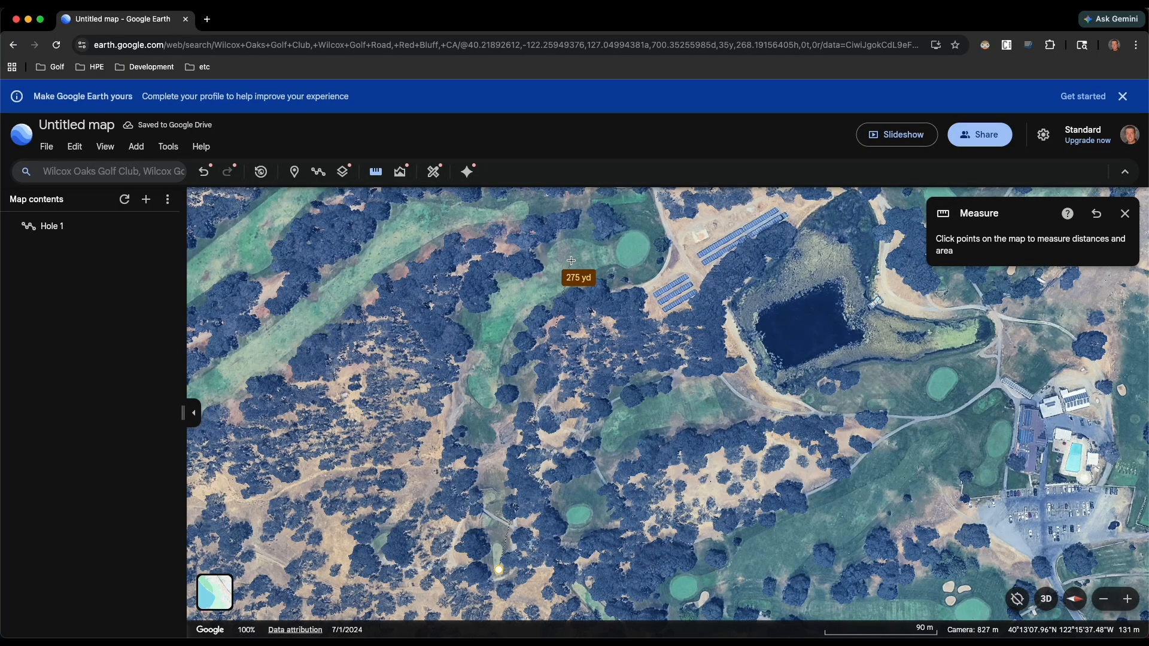
left_click(571, 261)
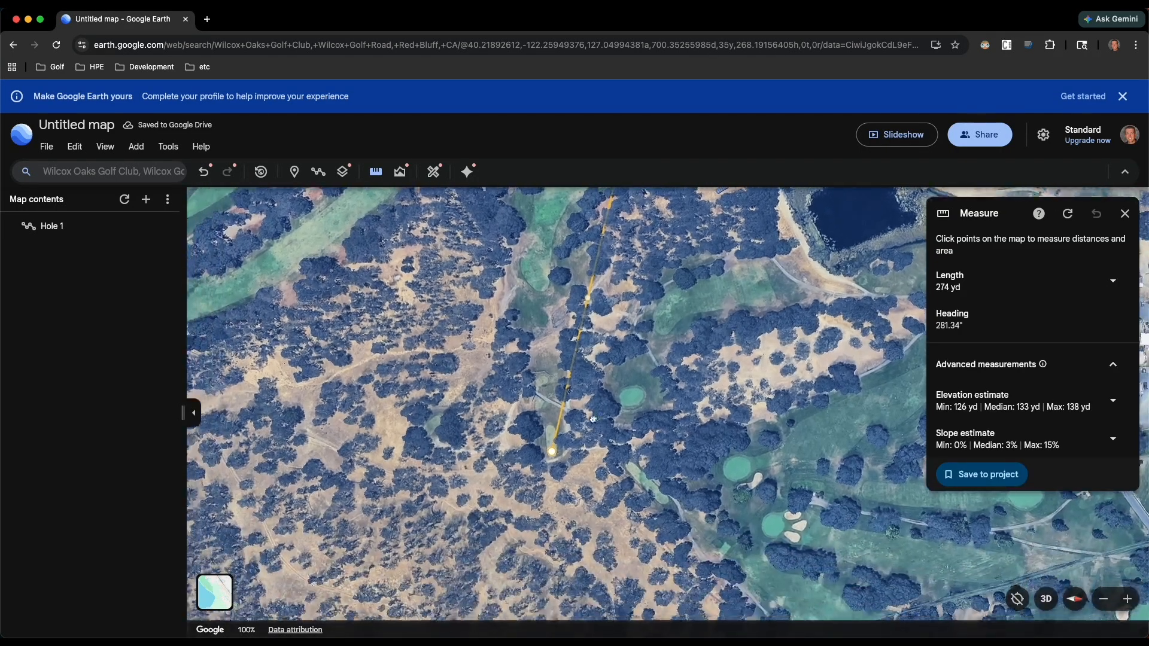
- Examine the line over the trees in a tilted view from behind the tee, looking toward the green
scroll(577, 455, "up", 8)
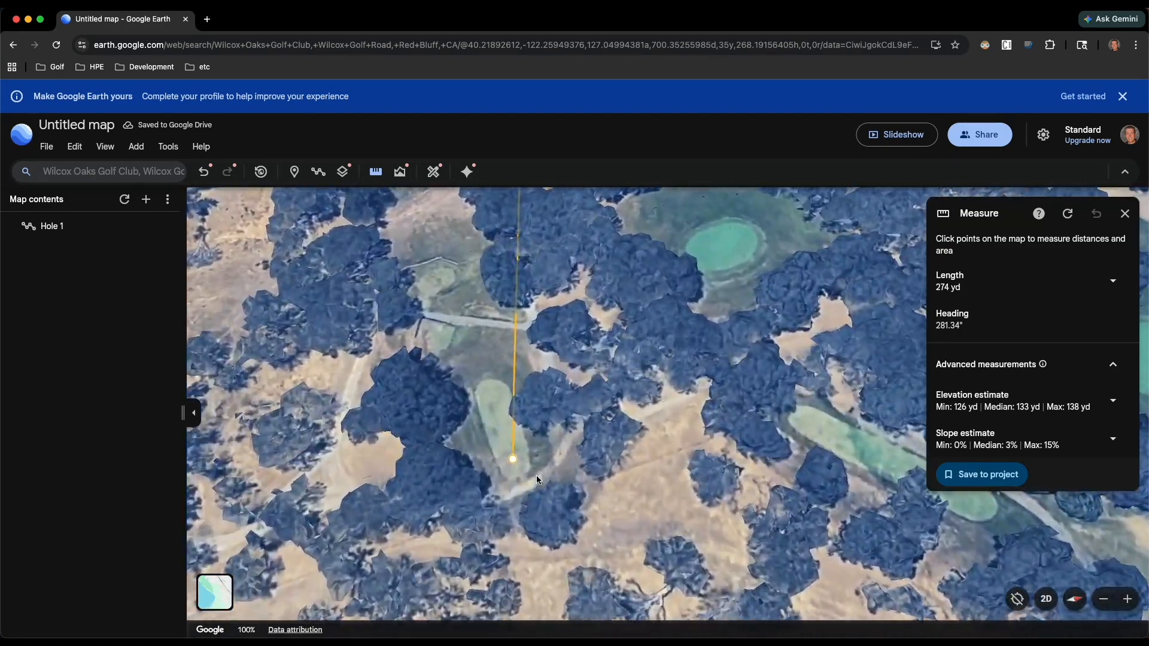
left_click_drag(538, 480, 547, 318, "shift")
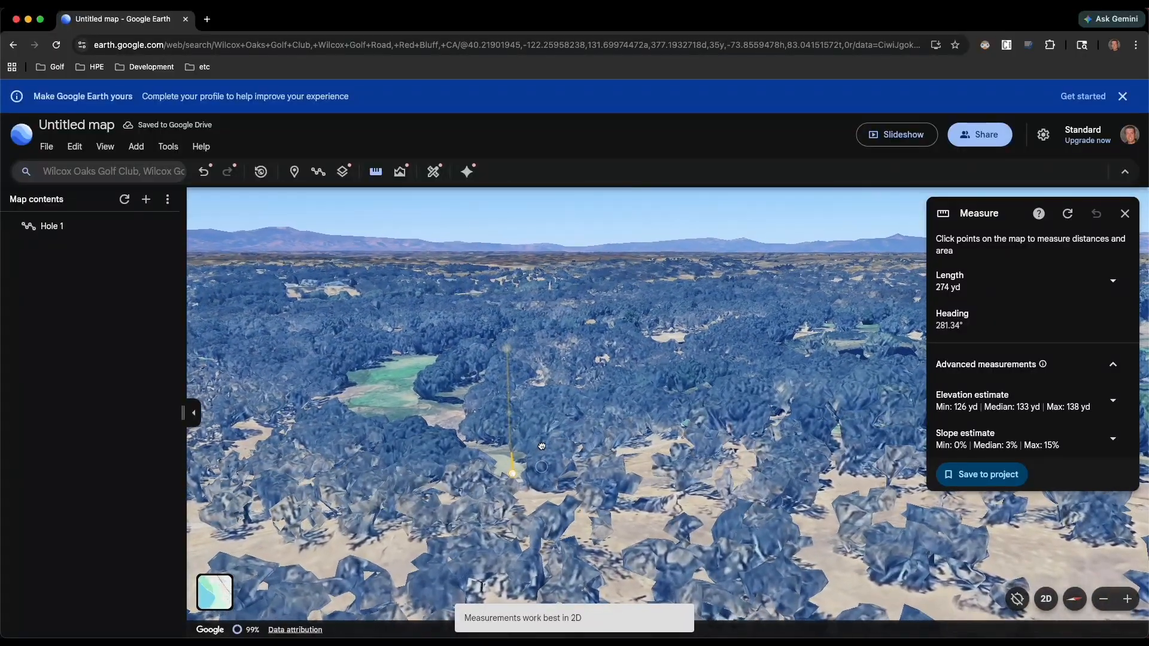
left_click_drag(534, 428, 538, 451, "shift")
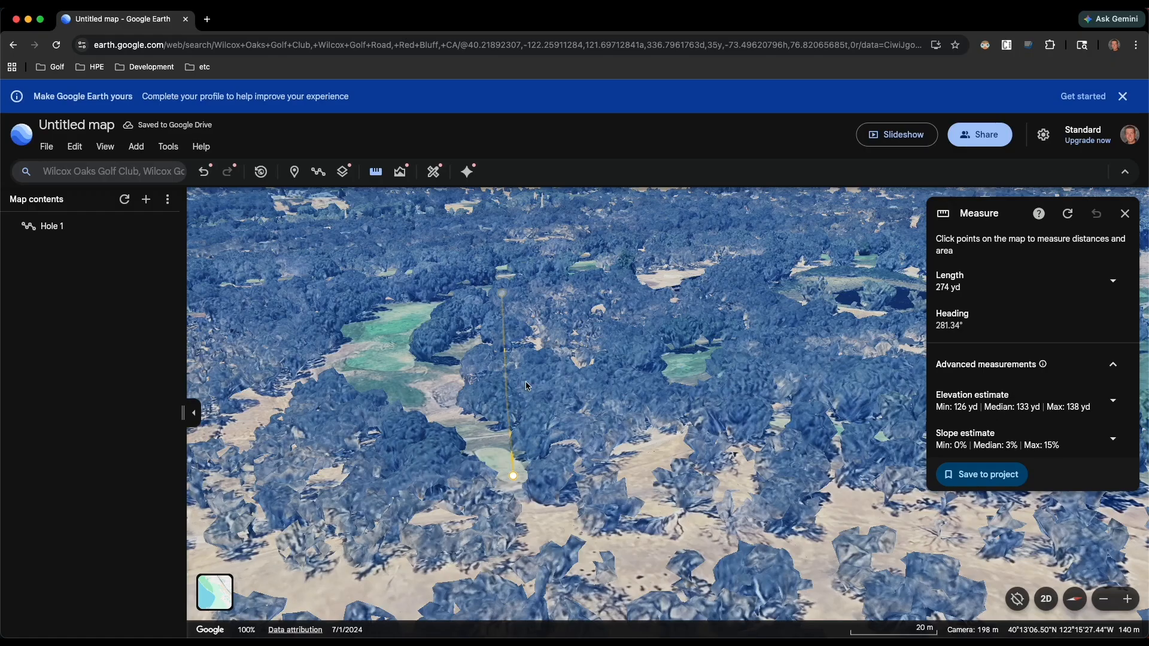
- Examine the 274 yd line and the dogleg fairway from overhead, from the tee to the green near the pond
left_click_drag(528, 367, 533, 464, "shift")
scroll(542, 395, "down", 4)
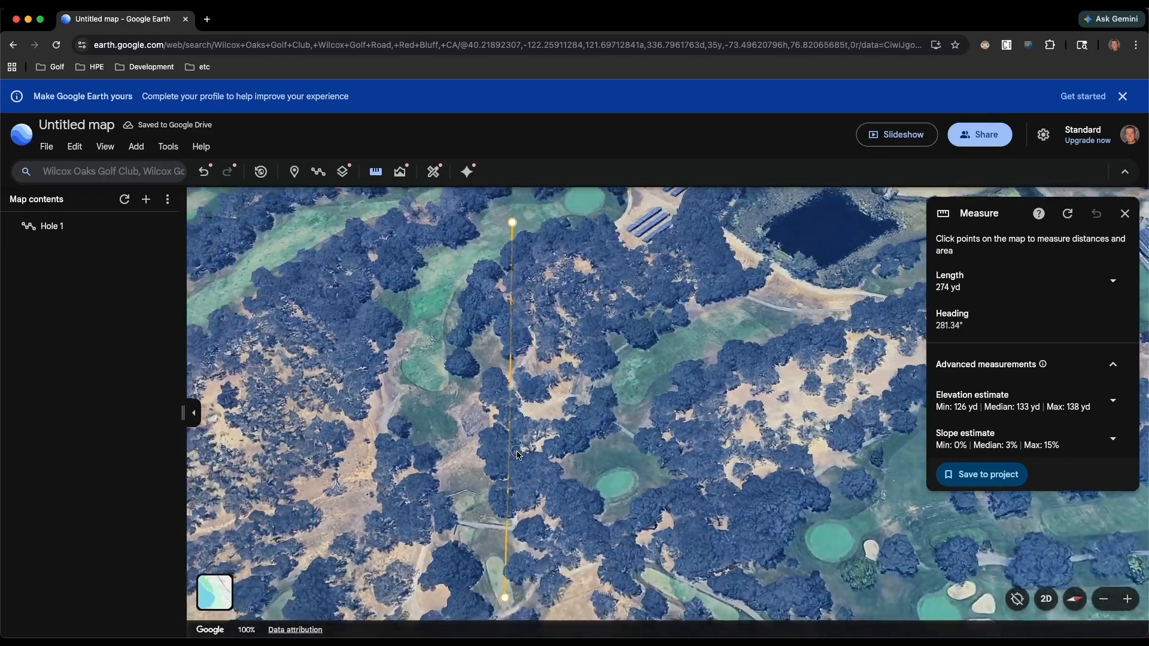
left_click_drag(547, 395, 531, 546)
scroll(502, 445, "up", 3)
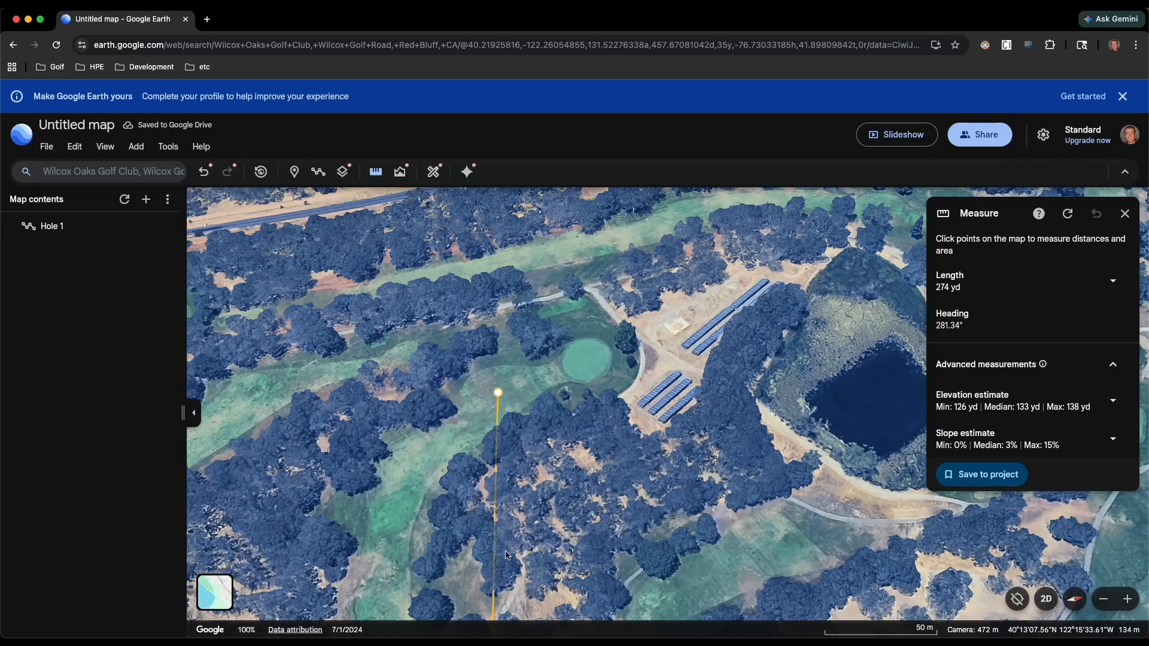
left_click_drag(507, 556, 551, 287)
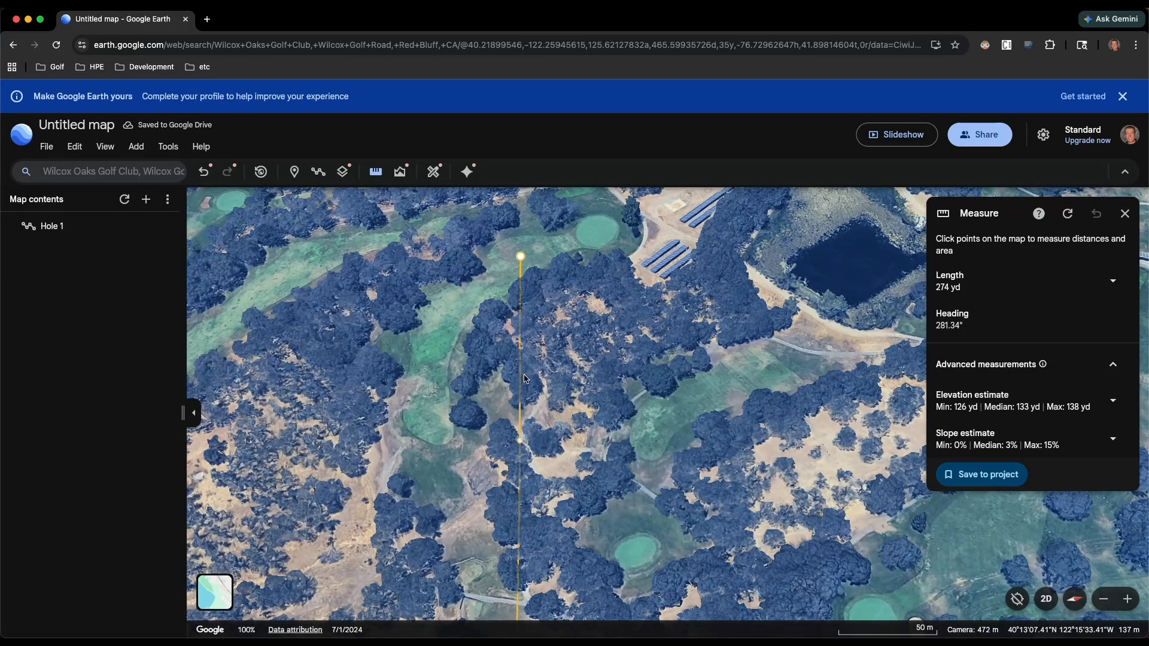
scroll(552, 398, "down", 5)
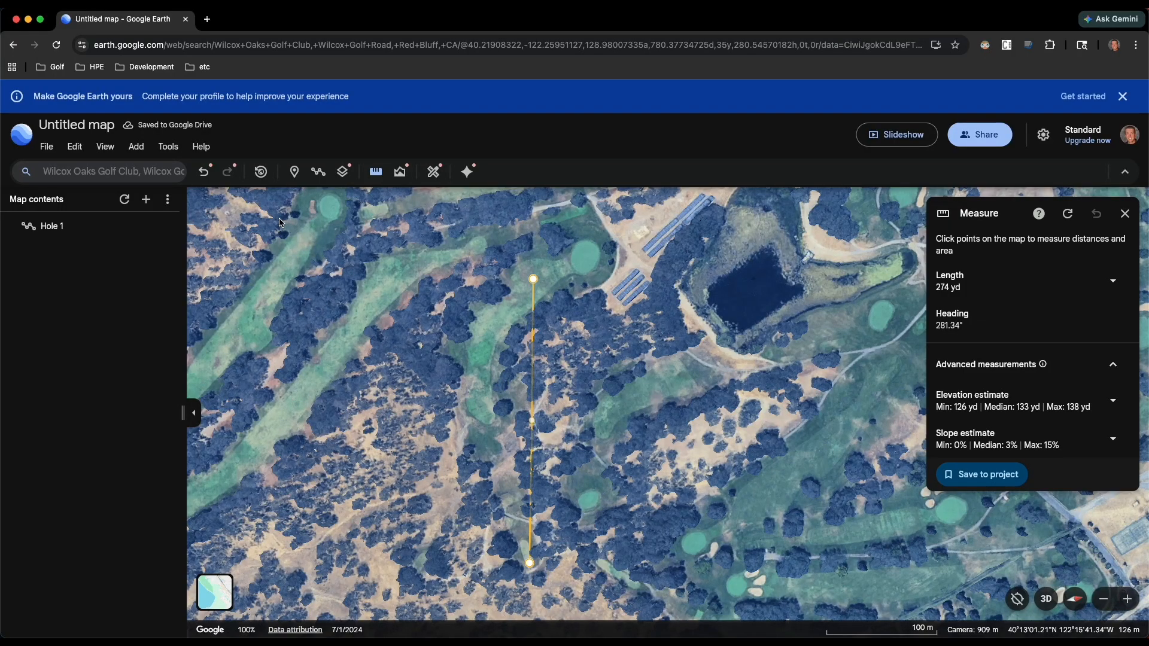
- Go to the saved Hole 1 and look over its path and the neighbouring riverside hole beyond its green
left_click(57, 228)
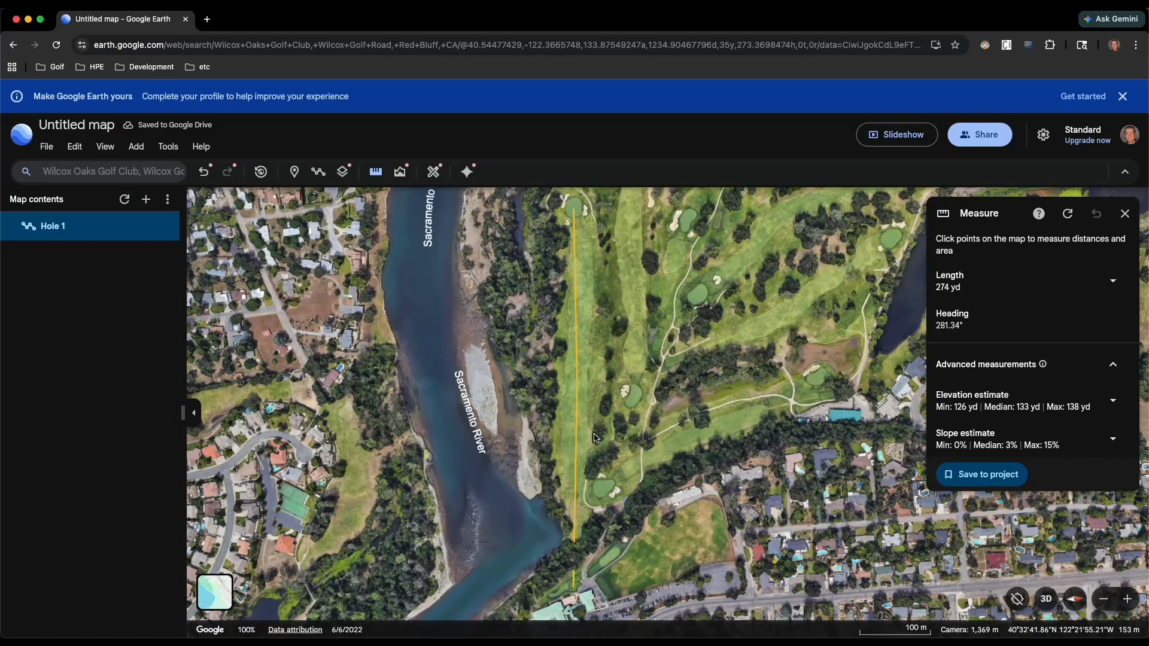
left_click_drag(554, 212, 479, 465)
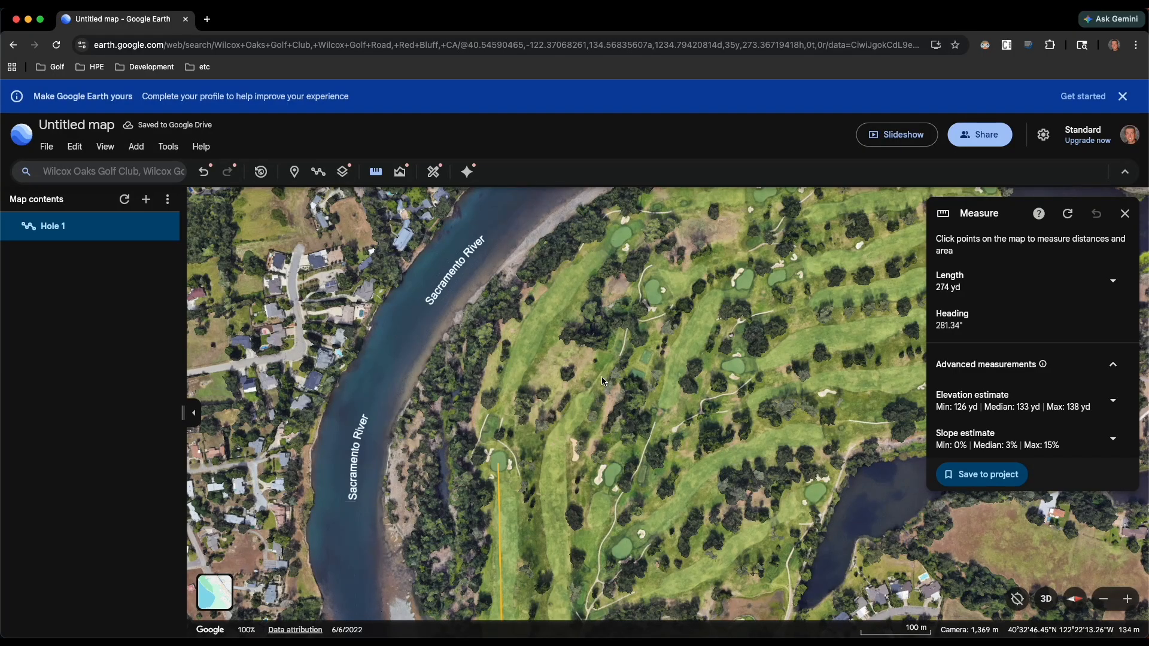
left_click_drag(560, 520, 575, 293)
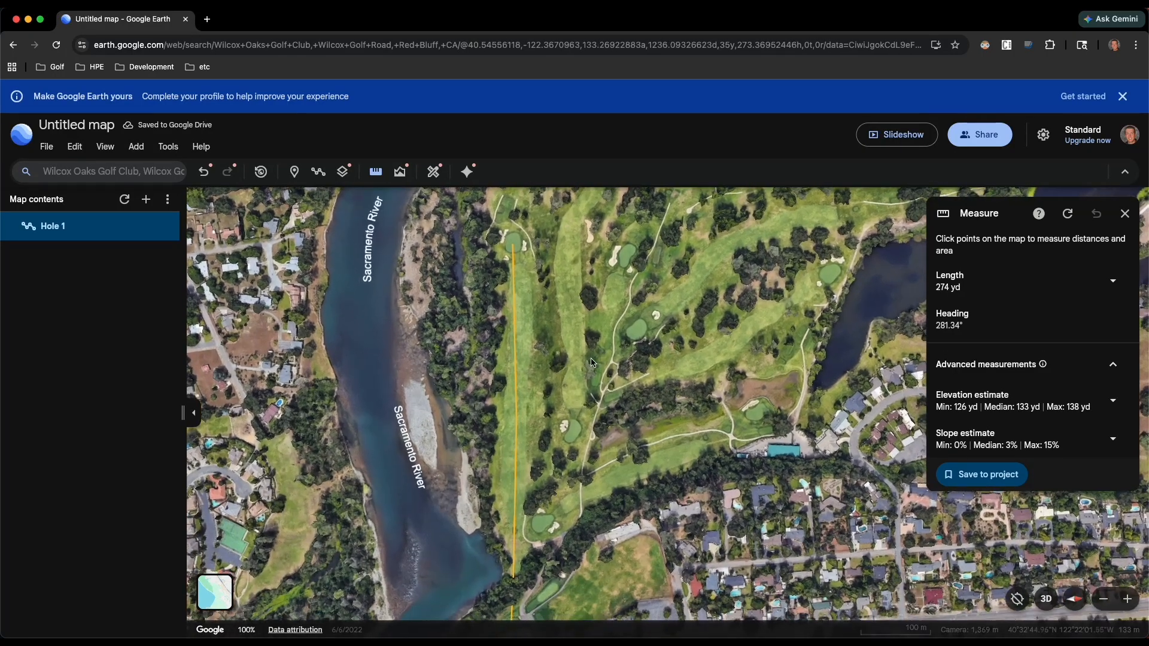
scroll(573, 300, "down", 3)
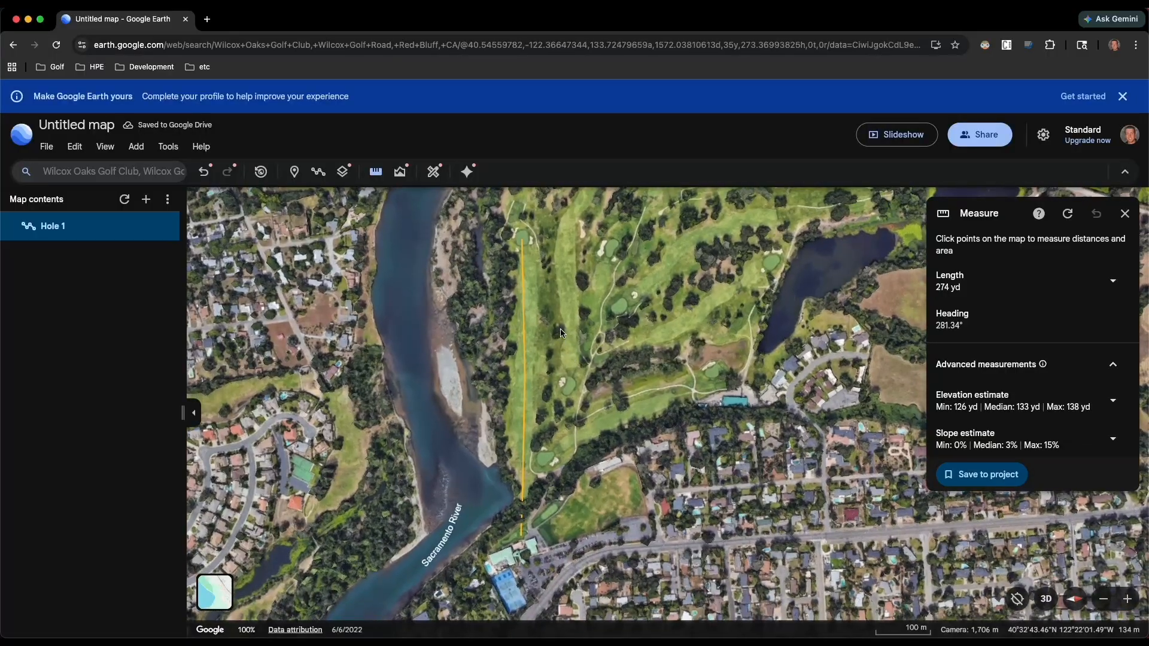
left_click_drag(569, 358, 553, 450)
- Measure from the tee beyond Hole 1's green to a landing spot up the riverside fairway, about 271 yd away
left_click(383, 178)
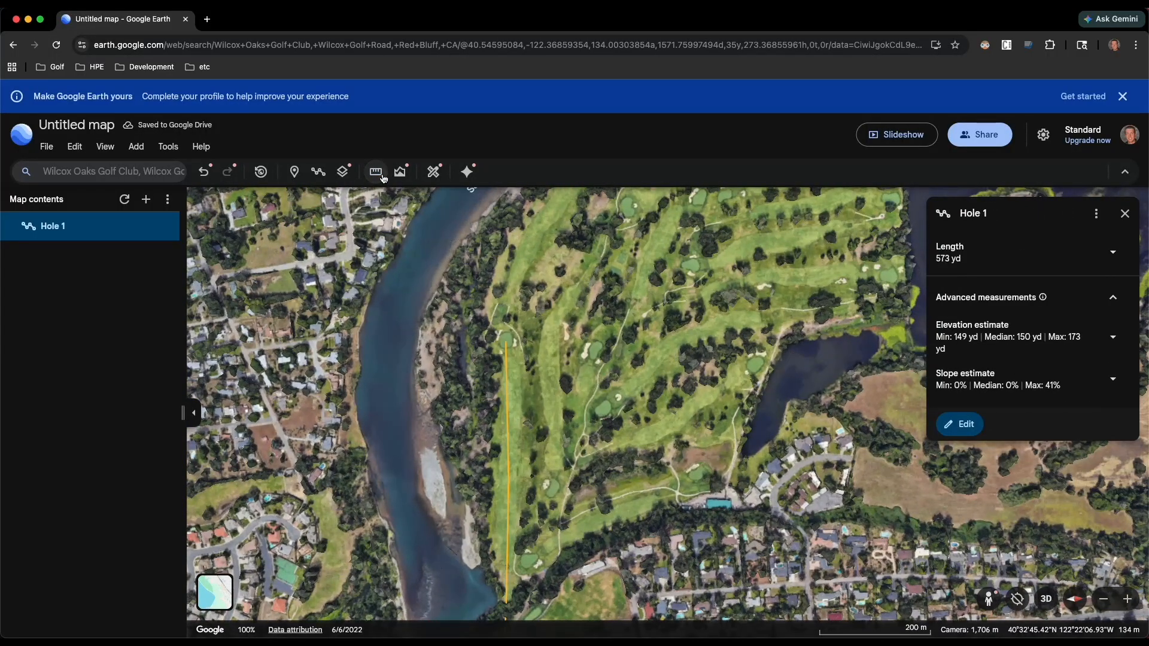
left_click(383, 179)
scroll(499, 322, "up", 10)
scroll(521, 343, "up", 3)
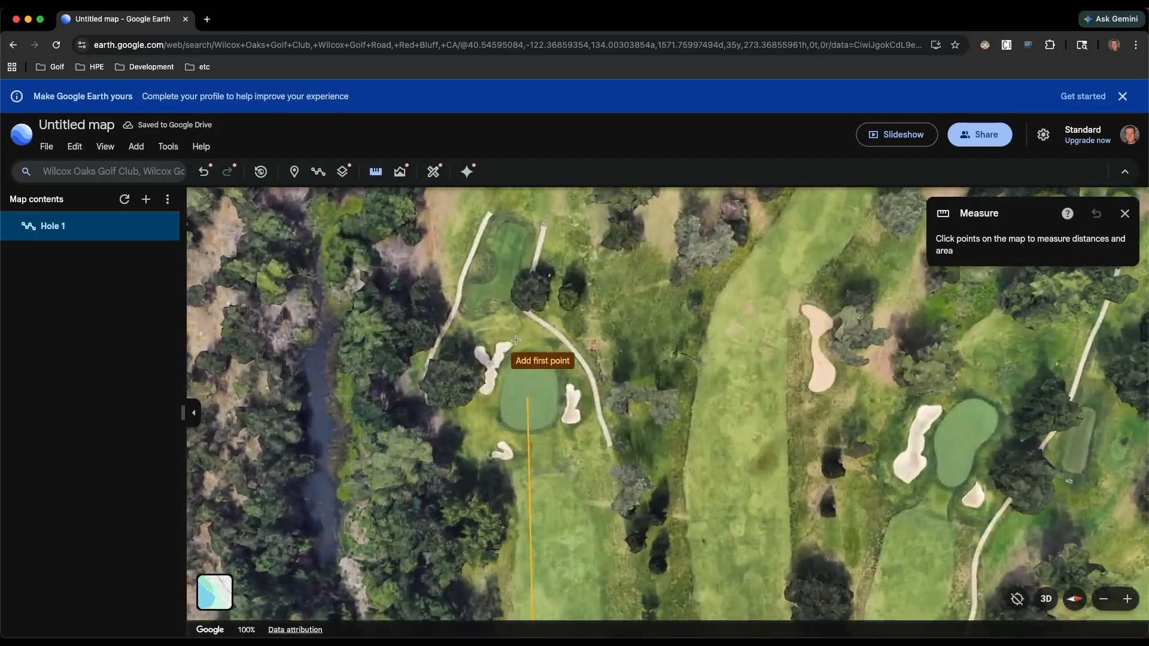
left_click(473, 296)
scroll(472, 295, "down", 5)
scroll(490, 278, "down", 2)
mouse_move(520, 232)
left_mouse_down()
mouse_move(498, 325)
mouse_move(515, 382)
left_mouse_up()
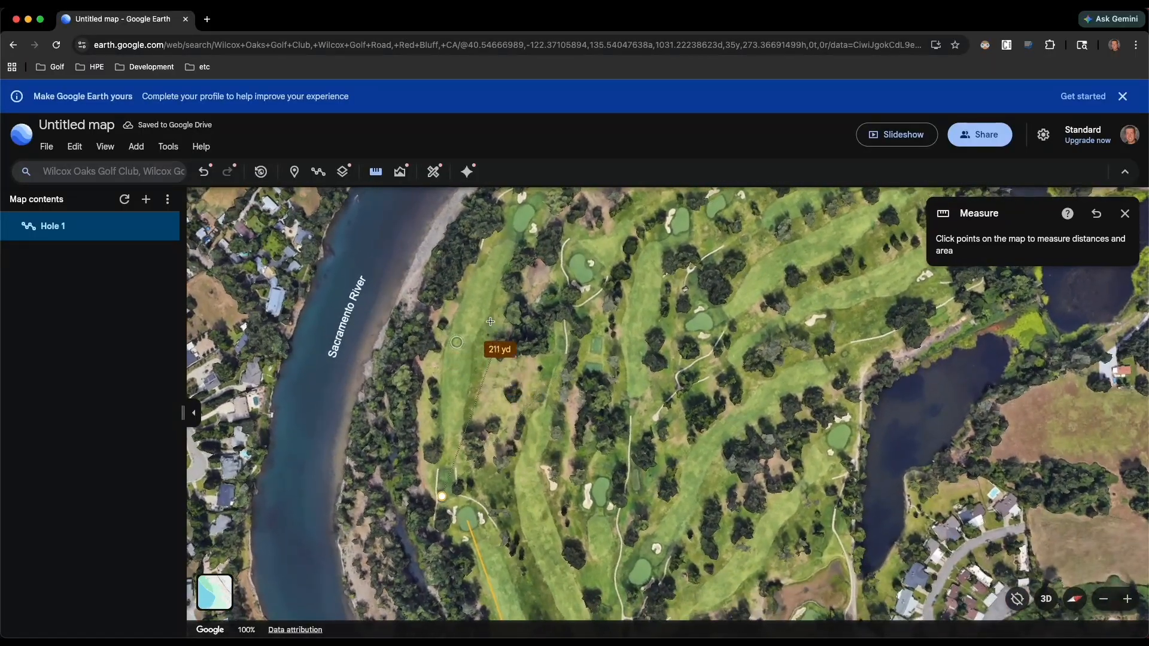
scroll(480, 288, "up", 3)
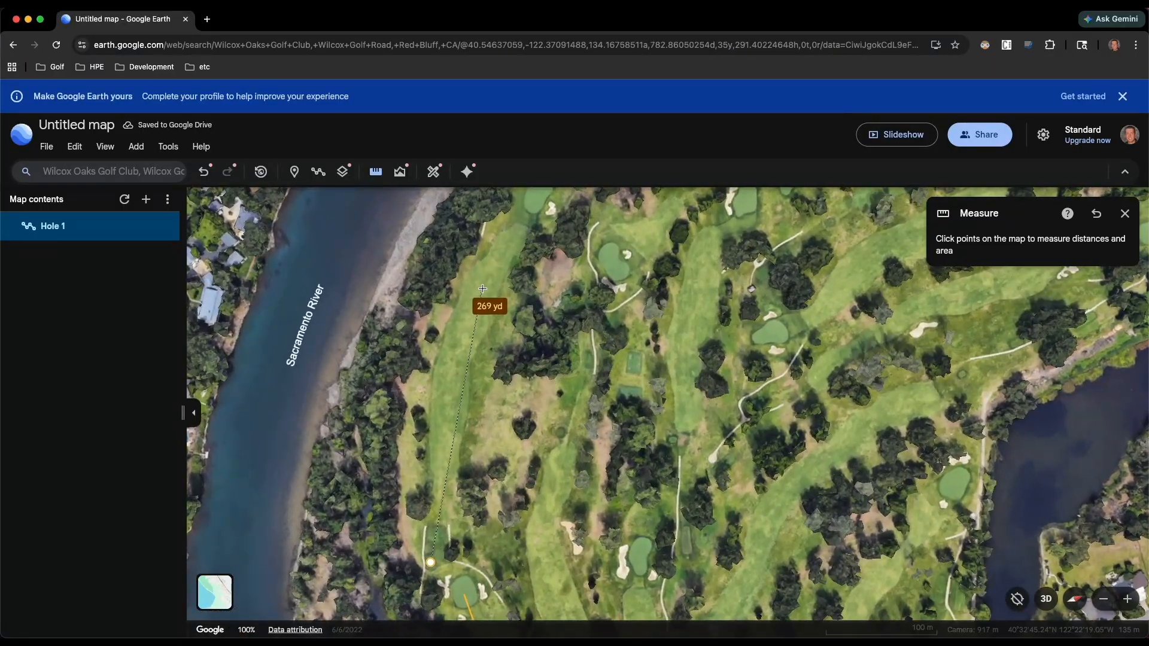
scroll(480, 288, "up", 3)
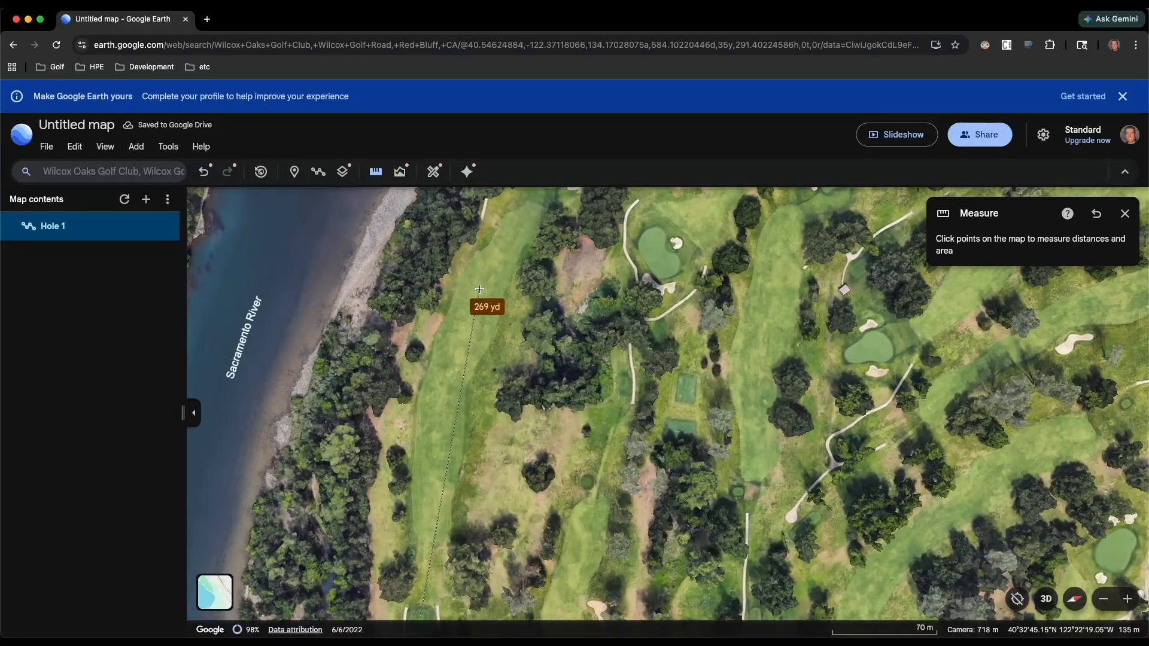
left_click(484, 287)
left_click_drag(511, 334, 501, 418)
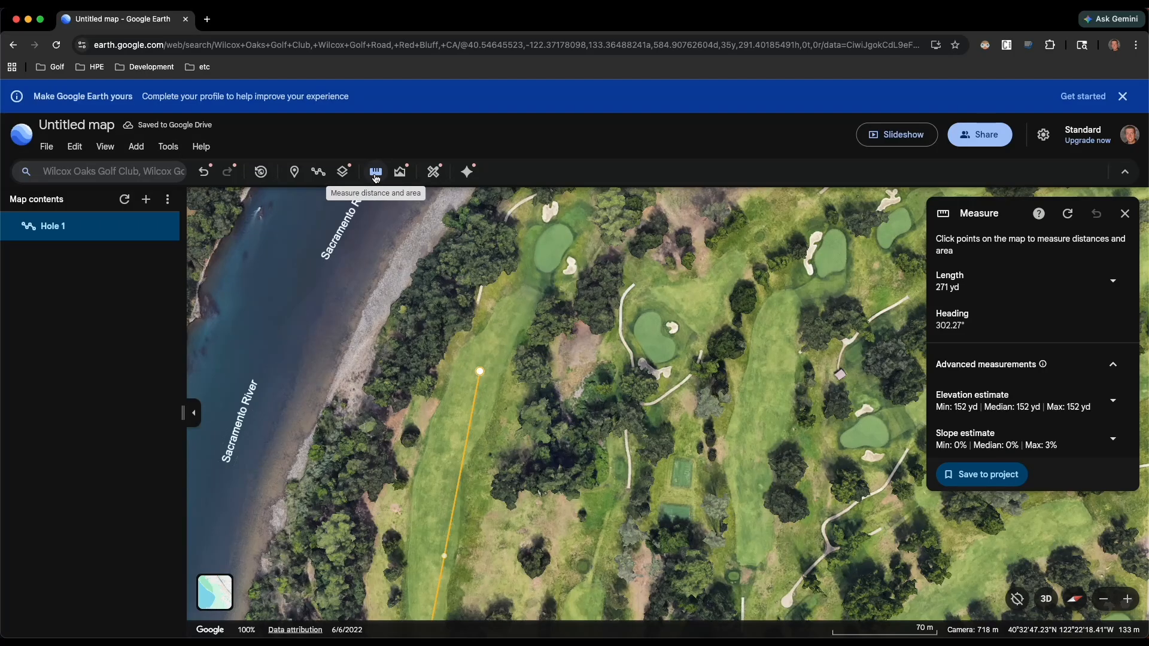
- Measure about 107 yd from the landing spot to the middle of the riverside green, and examine the hole in a tilted view
left_click(375, 178)
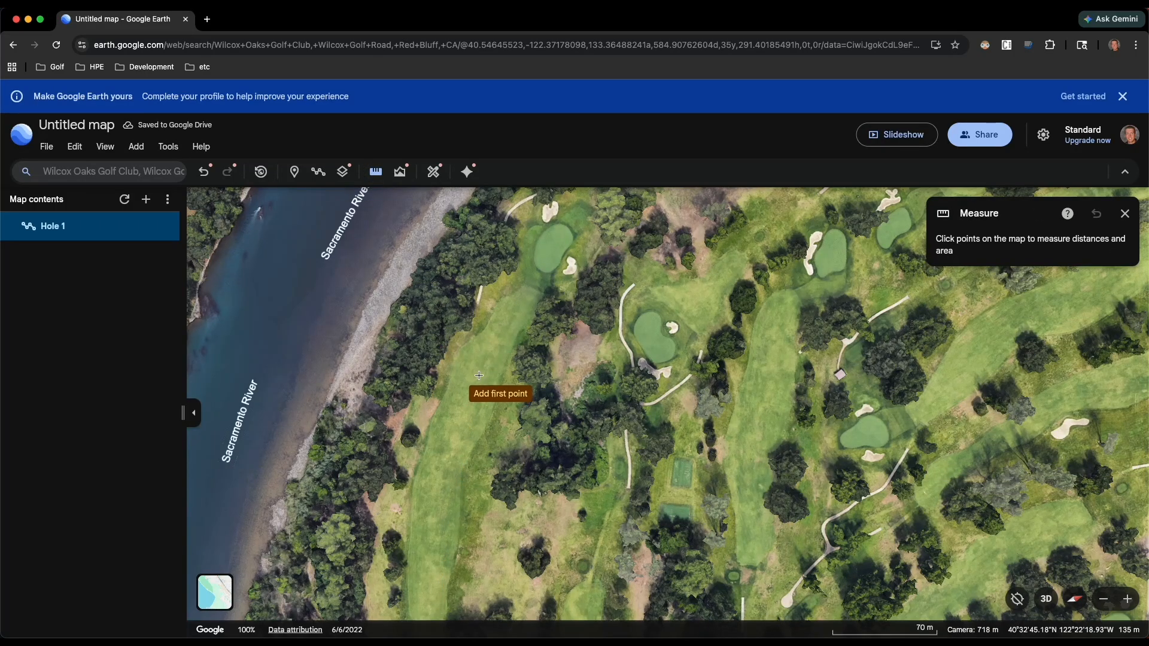
left_click(479, 374)
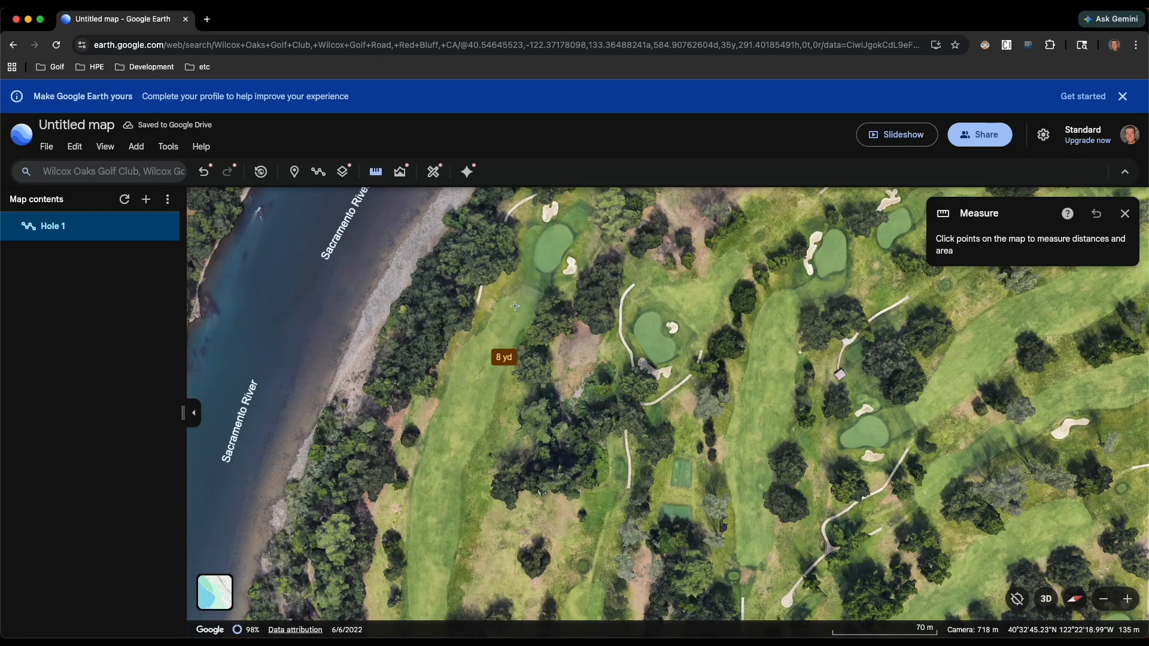
left_click(555, 245)
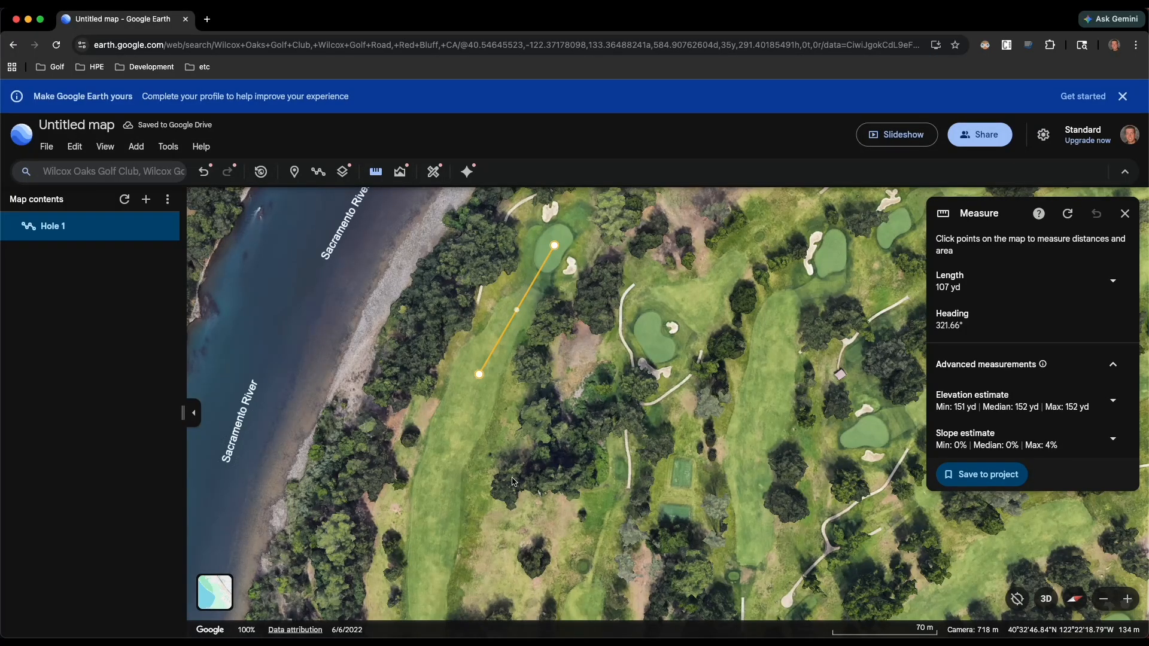
left_click_drag(499, 571, 523, 420)
left_click_drag(502, 466, 466, 484, "shift")
mouse_move(478, 516)
left_mouse_down("shift")
mouse_move(480, 503)
mouse_move(480, 514)
left_mouse_up("shift")
left_click_drag(493, 433, 589, 458, "shift")
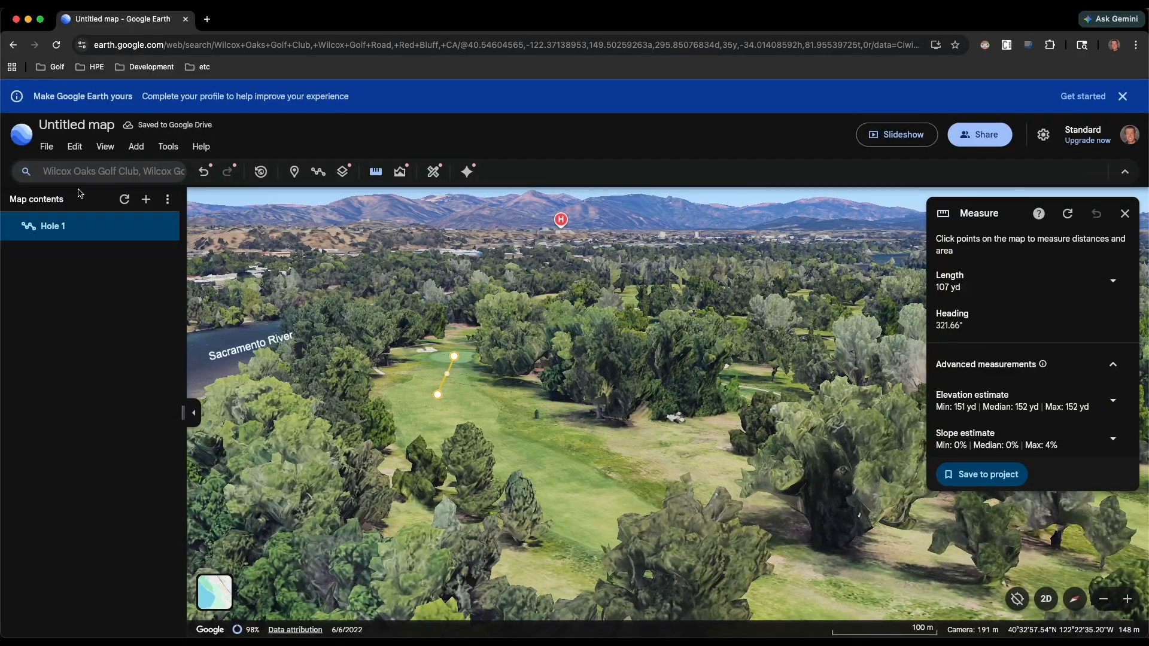
- Search for "tierra" and go to The Golf Club Tierra Oaks in Redding, CA
left_click(106, 179)
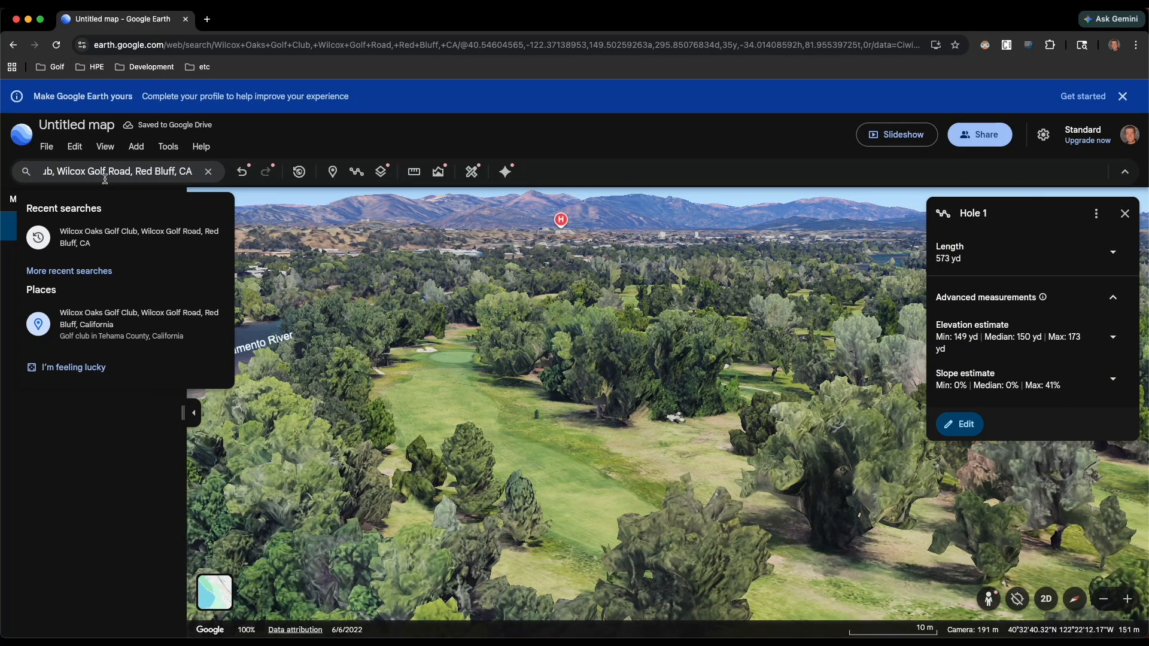
key("super+a")
type("tierra")
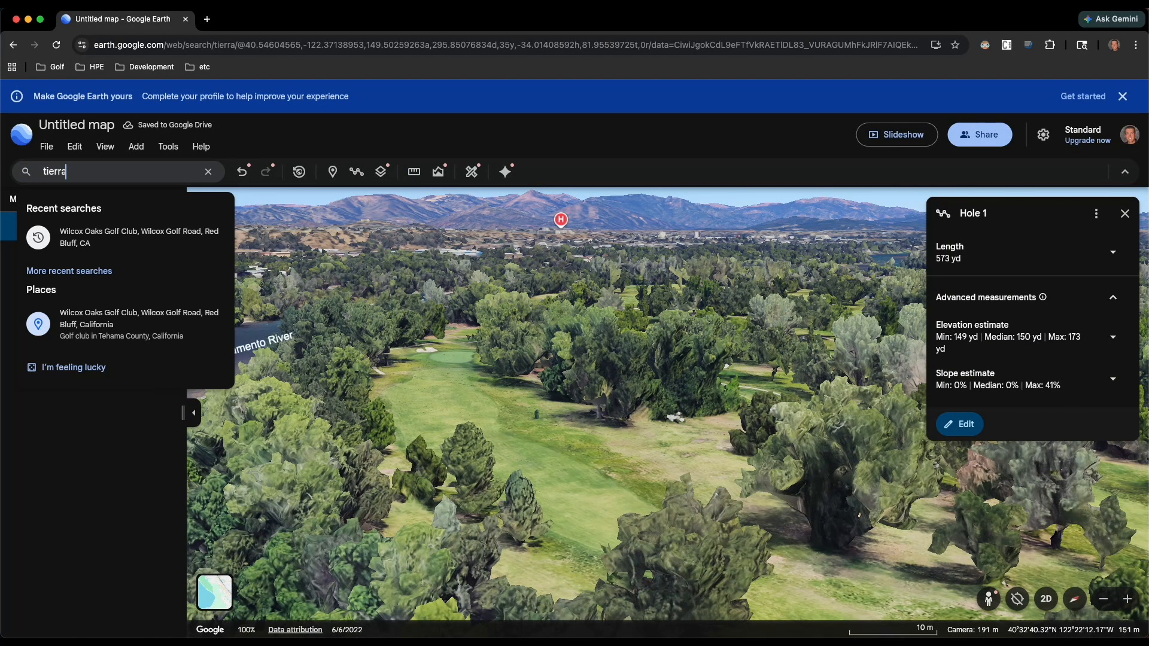
left_click(98, 249)
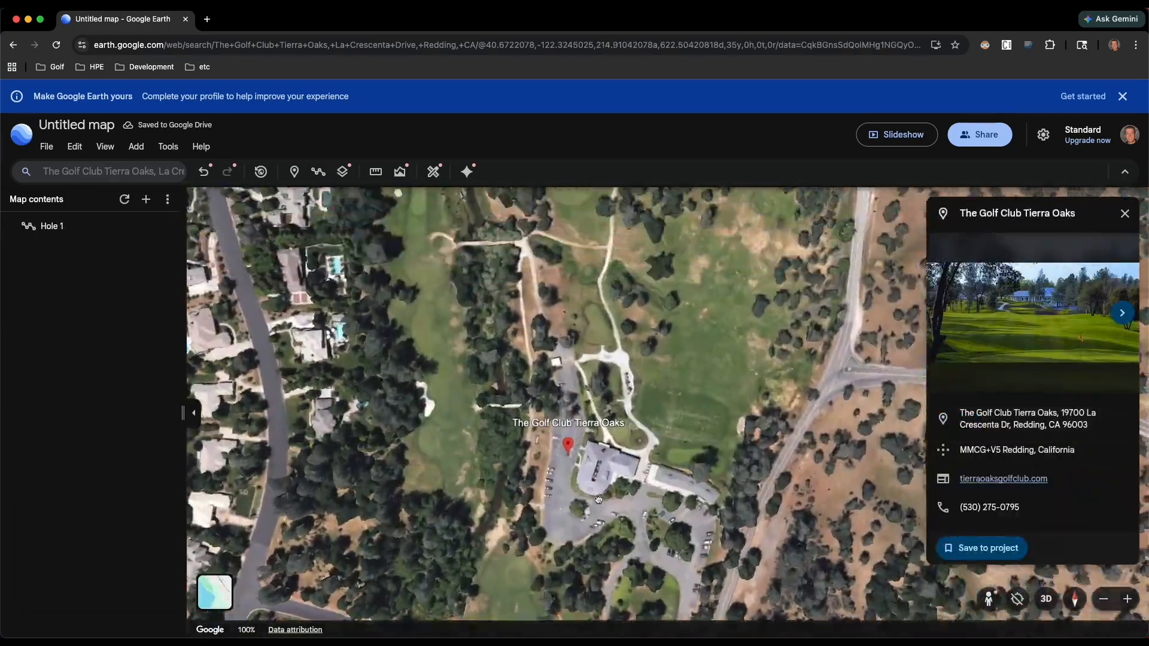
- Examine the fairway north of the clubhouse up to its bunkers and green in low and steep tilted views
left_click_drag(599, 500, 590, 574)
left_click_drag(587, 353, 515, 293)
scroll(537, 407, "up", 10)
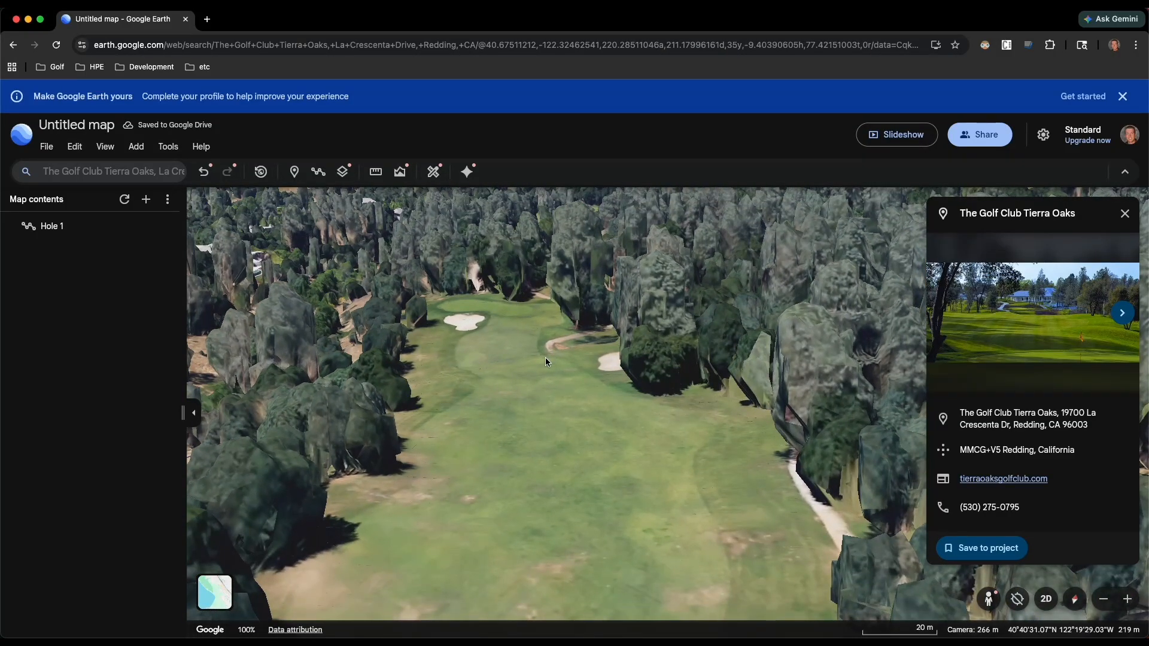
left_click_drag(545, 358, 518, 428)
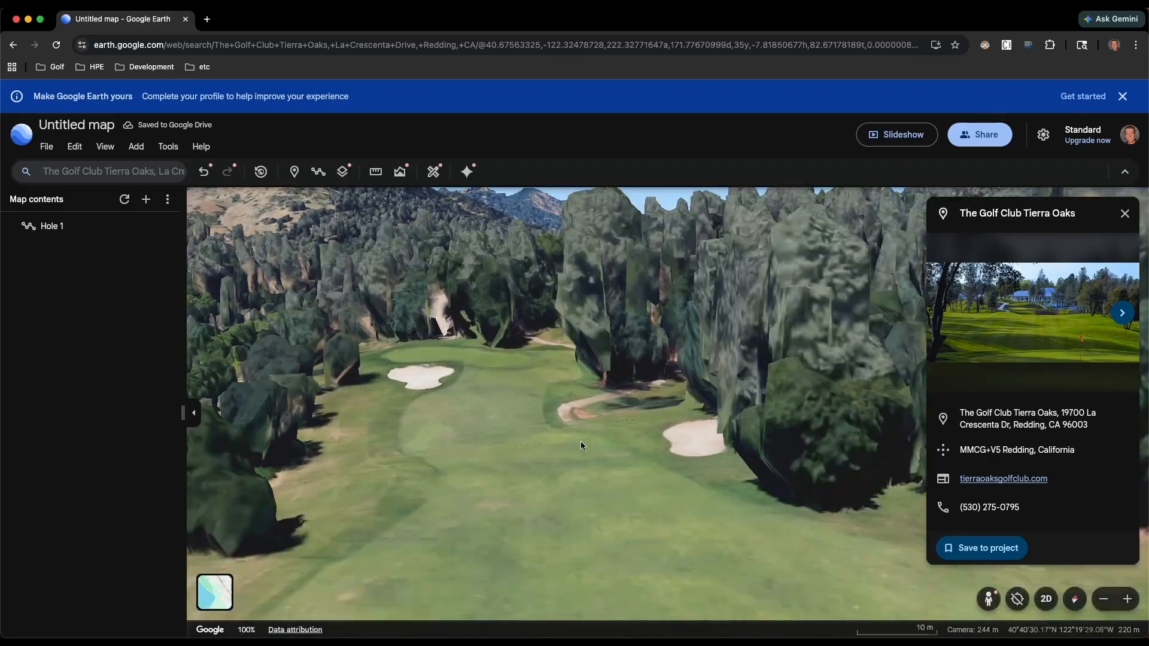
scroll(513, 529, "down", 10)
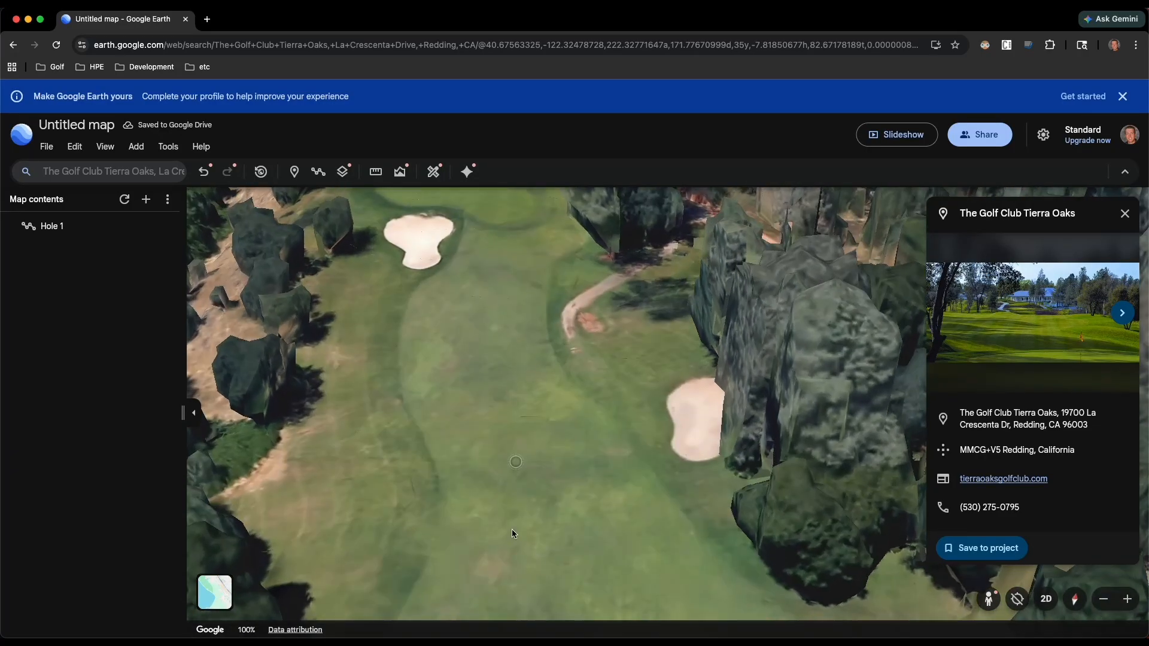
- Examine the holes around the Tierra Oaks clubhouse from overhead and in a tilted view looking up the northern fairway
scroll(547, 563, "down", 5)
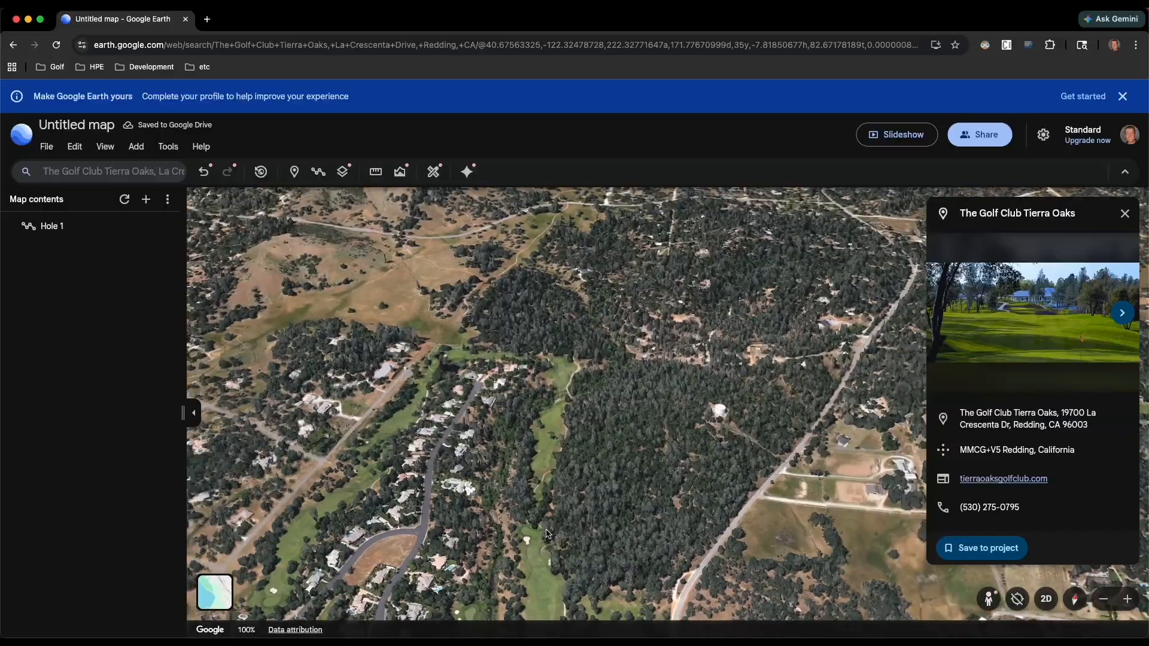
left_click_drag(547, 563, 542, 471, "shift")
scroll(538, 590, "down", 5)
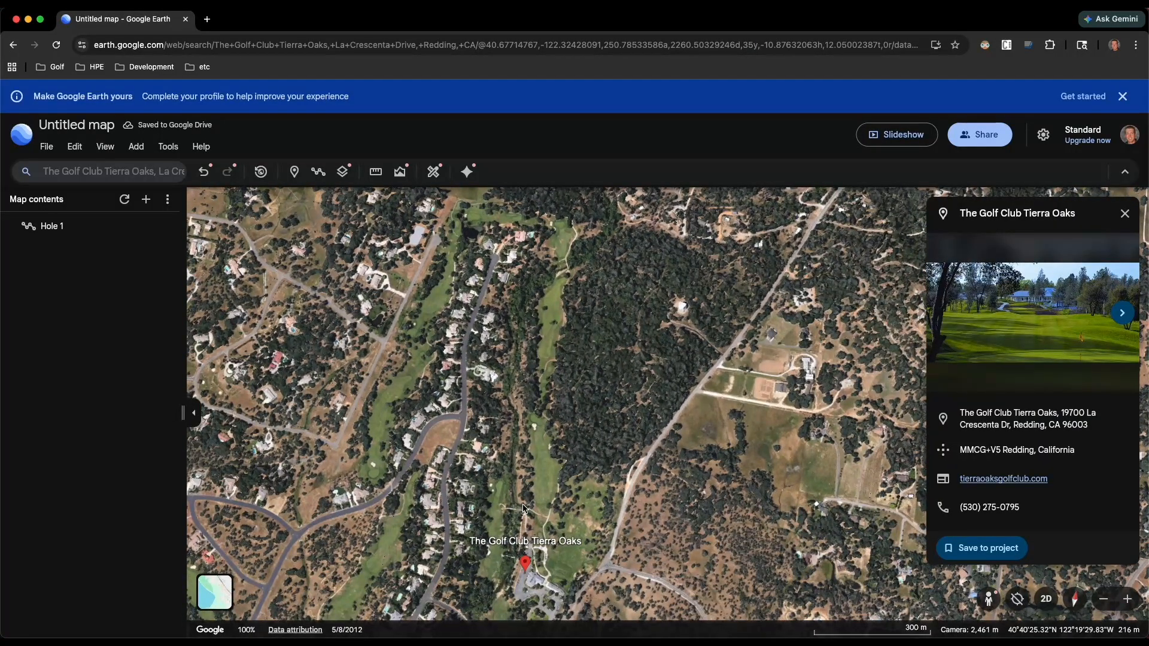
scroll(529, 535, "up", 5)
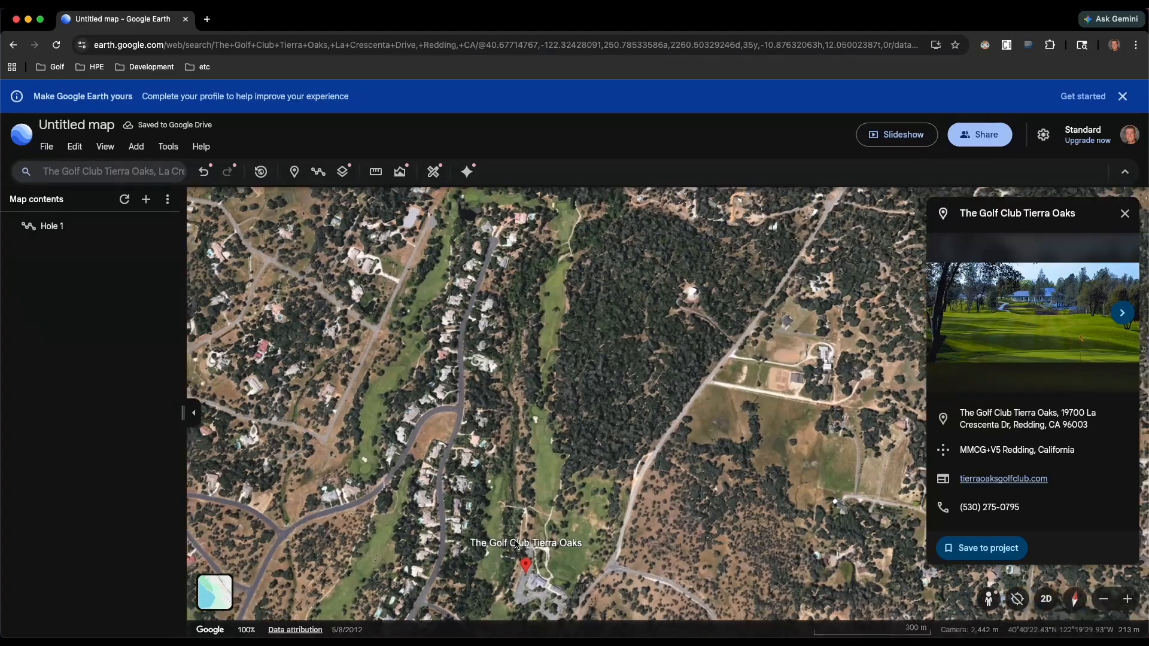
mouse_move(531, 536)
left_mouse_down()
mouse_move(526, 466)
mouse_move(549, 540)
left_mouse_up()
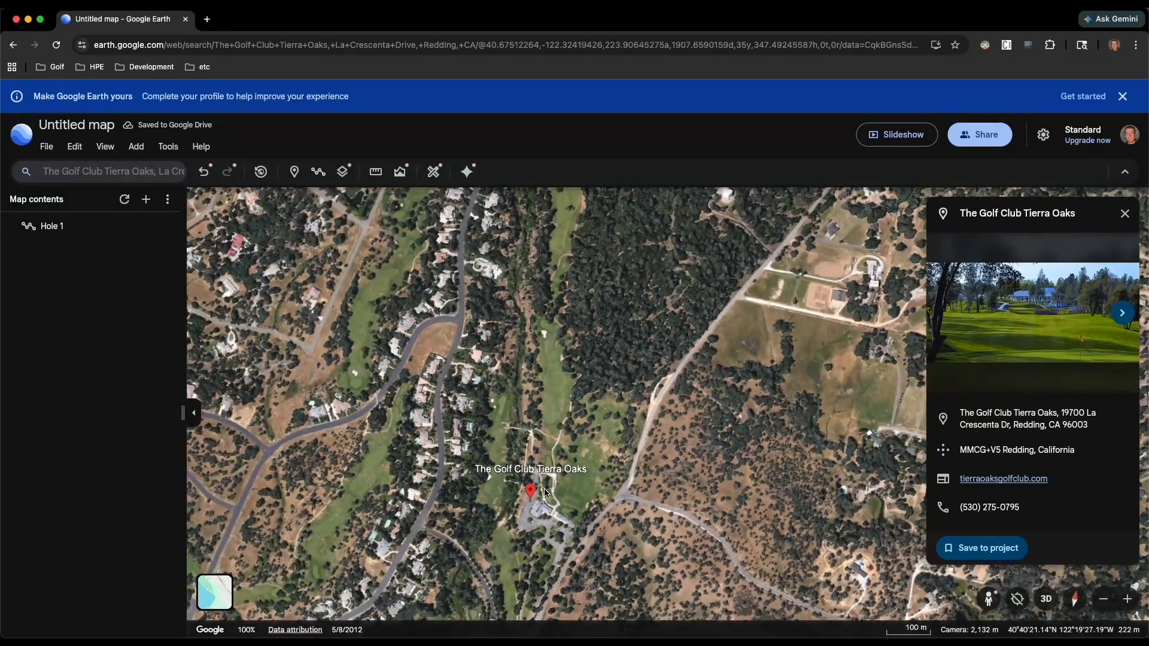
scroll(545, 493, "up", 10)
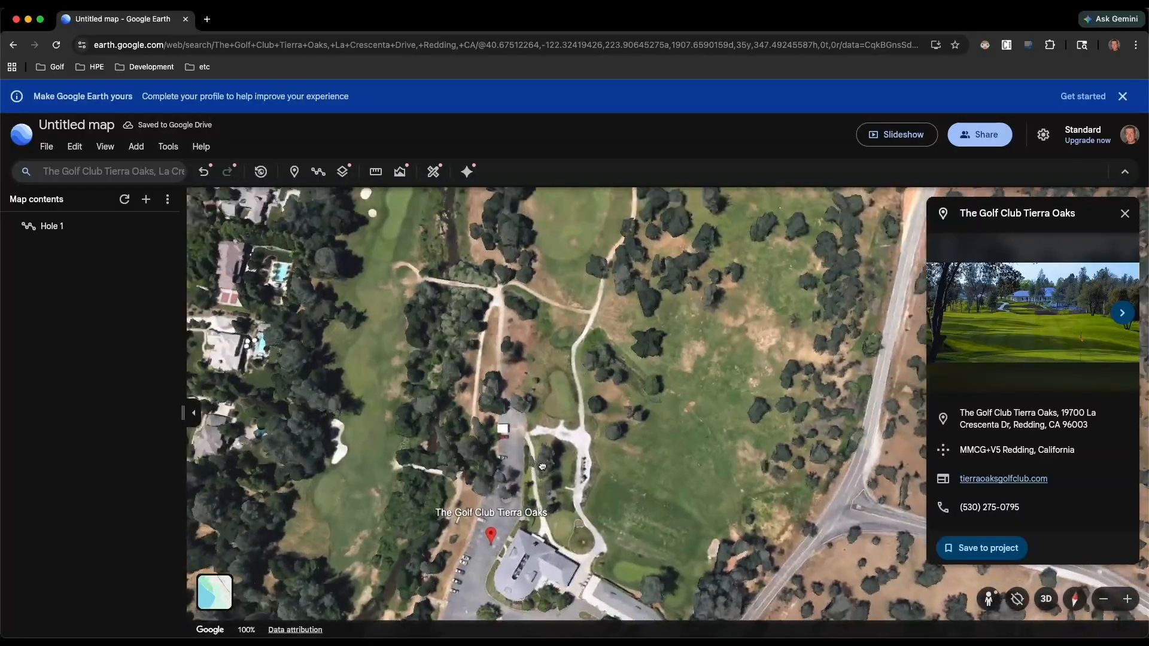
mouse_move(544, 523)
left_mouse_down("shift")
mouse_move(546, 457)
mouse_move(562, 449)
left_mouse_up("shift")
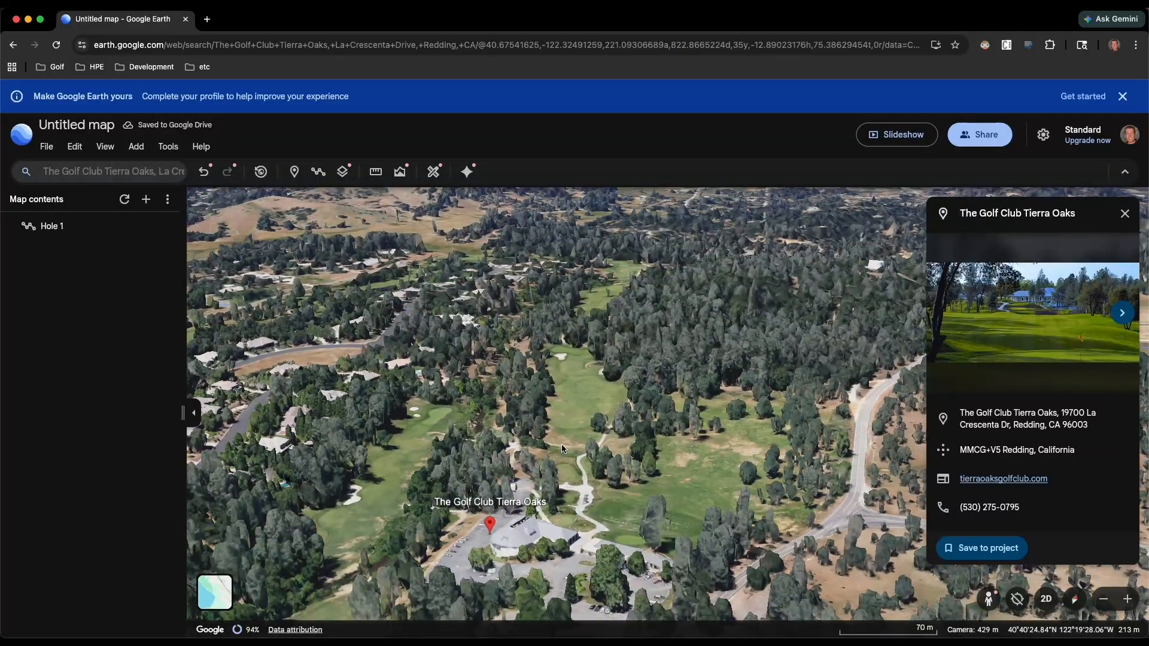